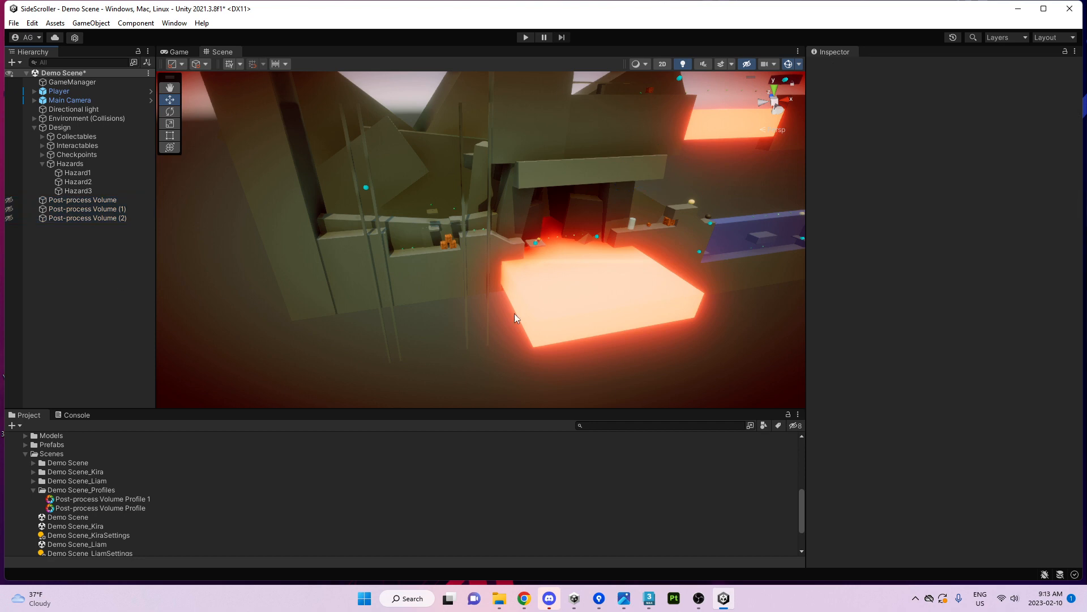
Set the transform handles to global orientation and lower the directional light to a Y position of 13.8
alt+drag(514, 313, 622, 325)
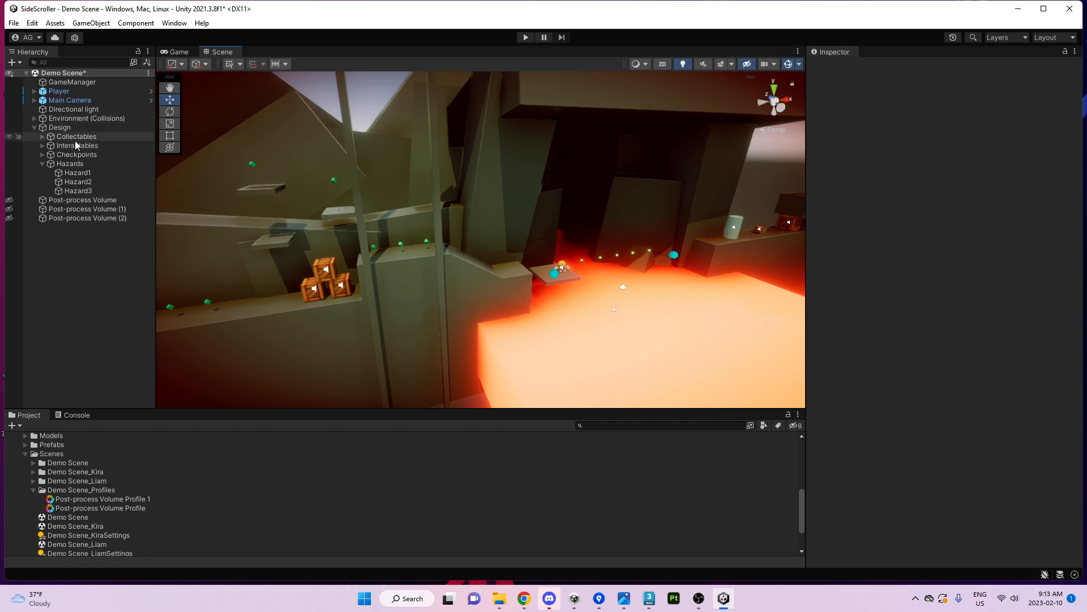
click(33, 127)
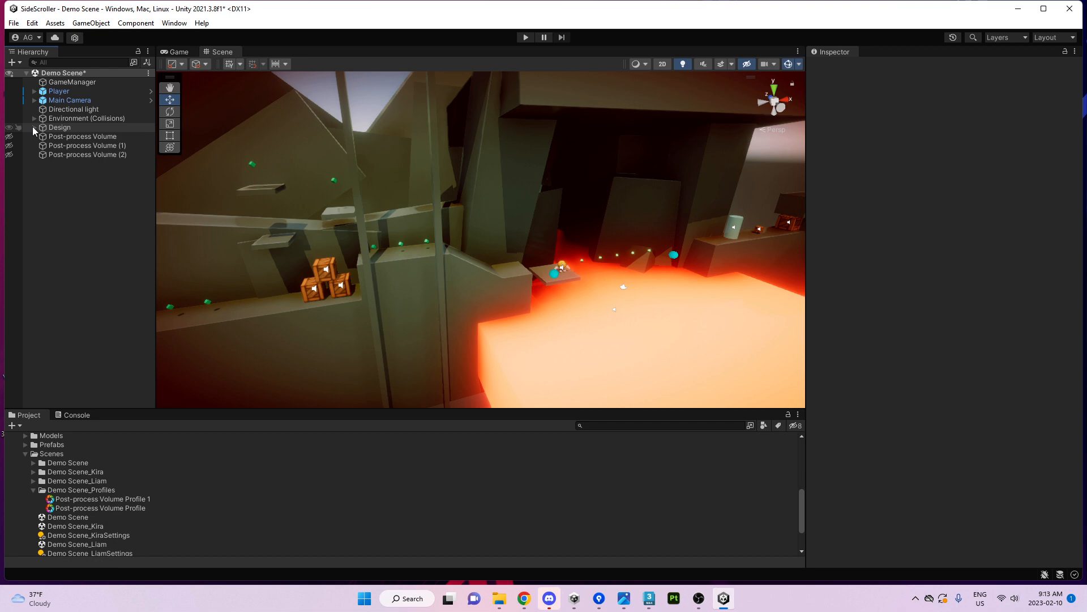
click(74, 108)
alt+drag(487, 243, 446, 116)
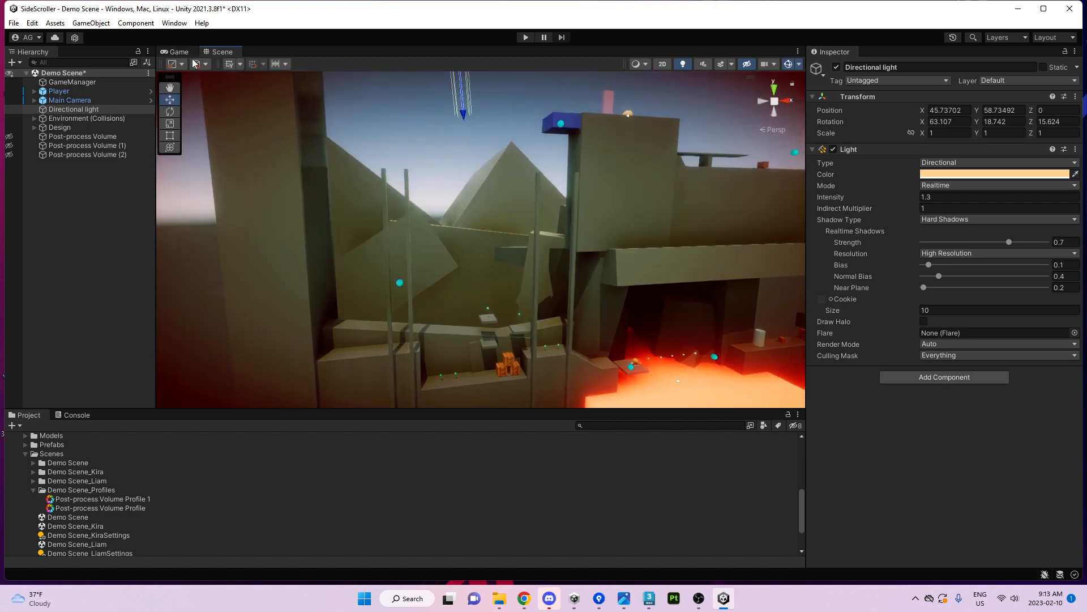
right_drag(508, 160, 499, 121)
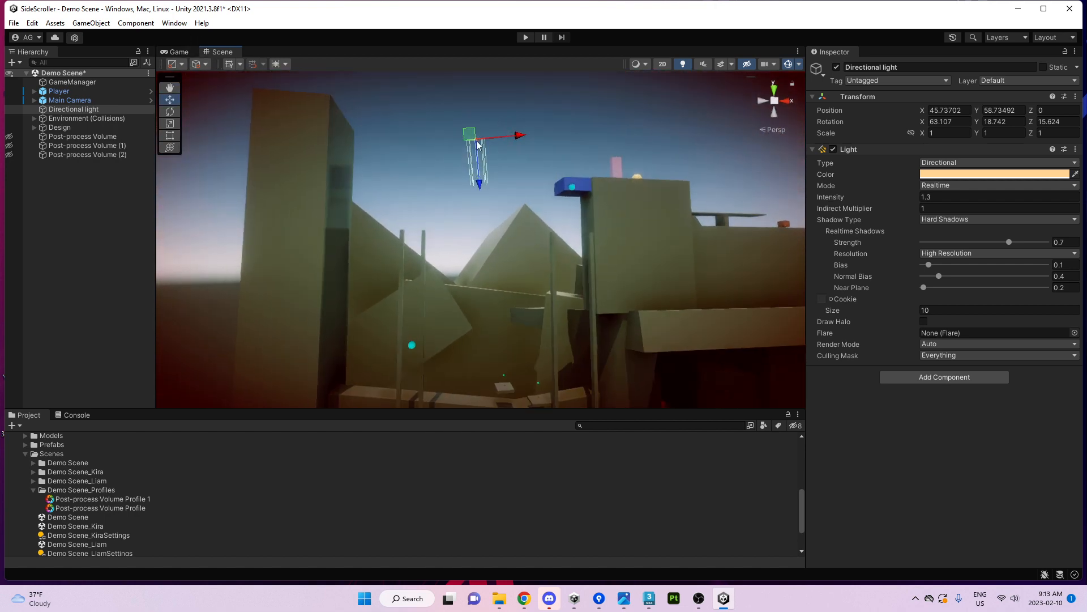
click(197, 64)
click(213, 76)
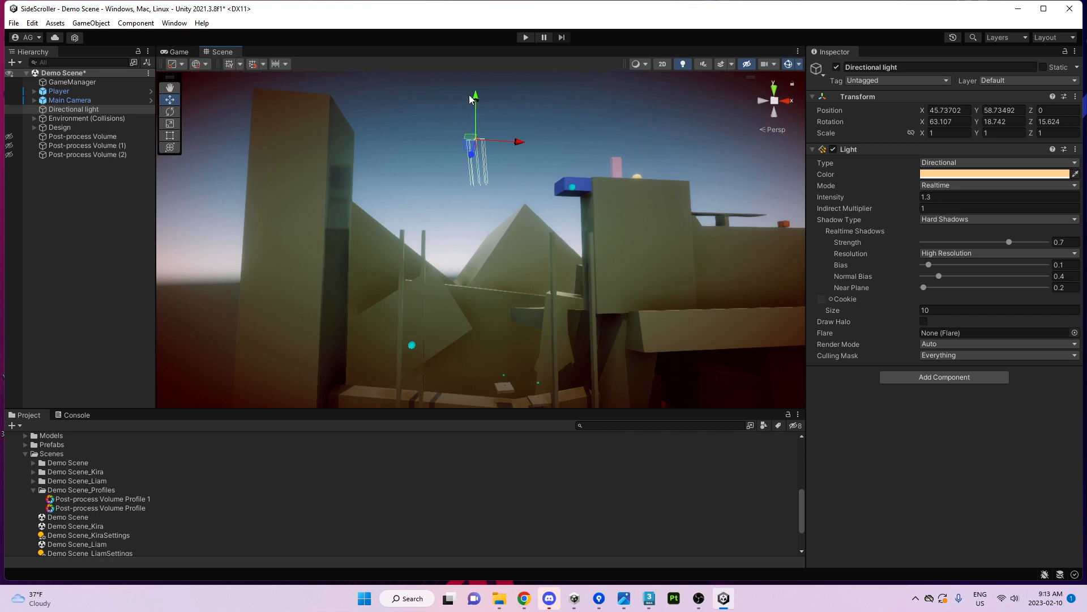
drag(470, 100, 476, 326)
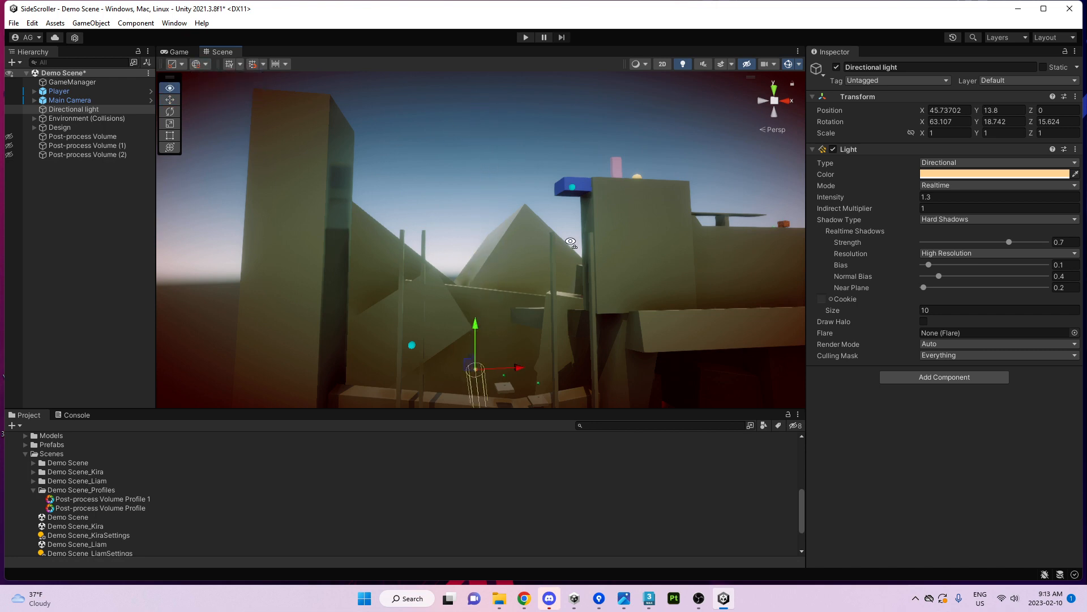
Rotate the directional light to about 35.9, -32.9, -11.8, raise its intensity to 1.55, and preview the game view
right_drag(570, 242, 578, 326)
key(w)
key(e)
mouse_move(487, 215)
mouse_down()
mouse_move(529, 244)
mouse_move(517, 253)
mouse_move(522, 233)
mouse_move(535, 232)
mouse_move(517, 220)
mouse_move(479, 229)
mouse_up()
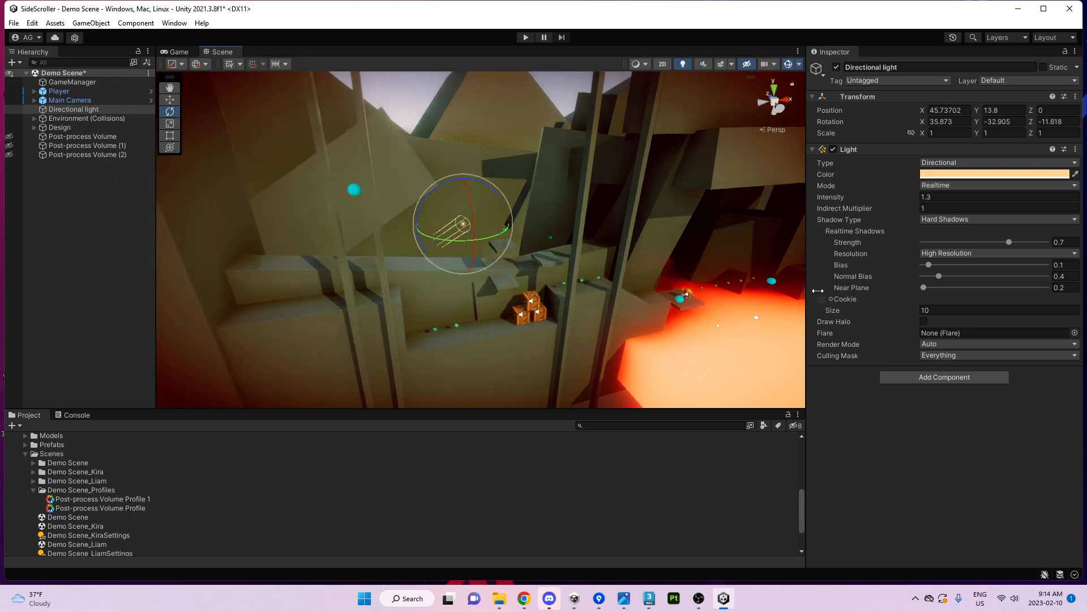
drag(910, 199, 912, 196)
right_drag(543, 250, 245, 62)
key(w)
click(177, 52)
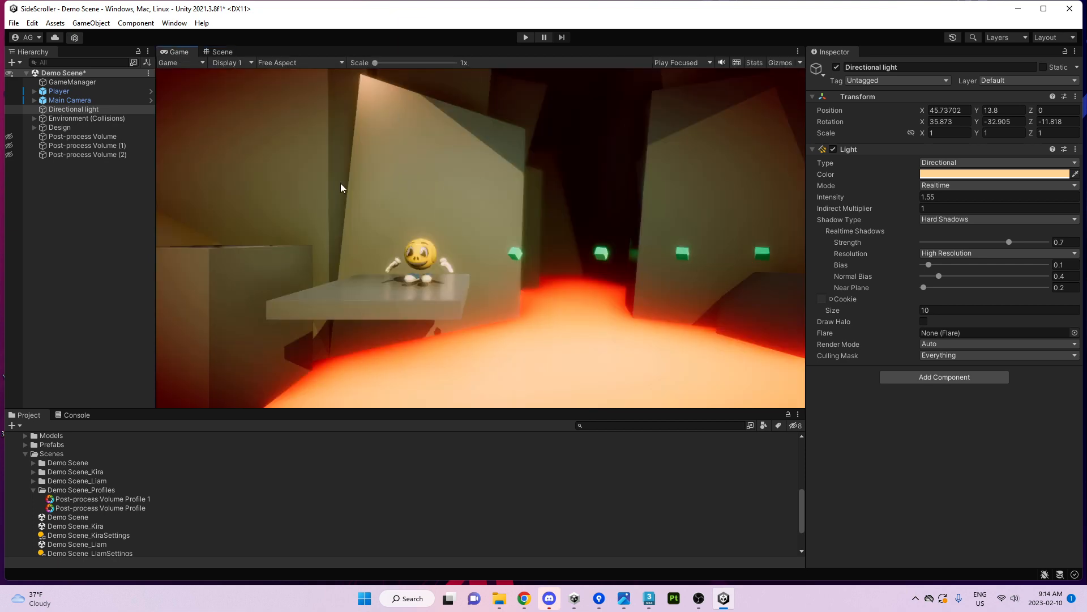
Move the Player and Main Camera together onto the ledge beyond the thin pillars, away from the lava
click(57, 100)
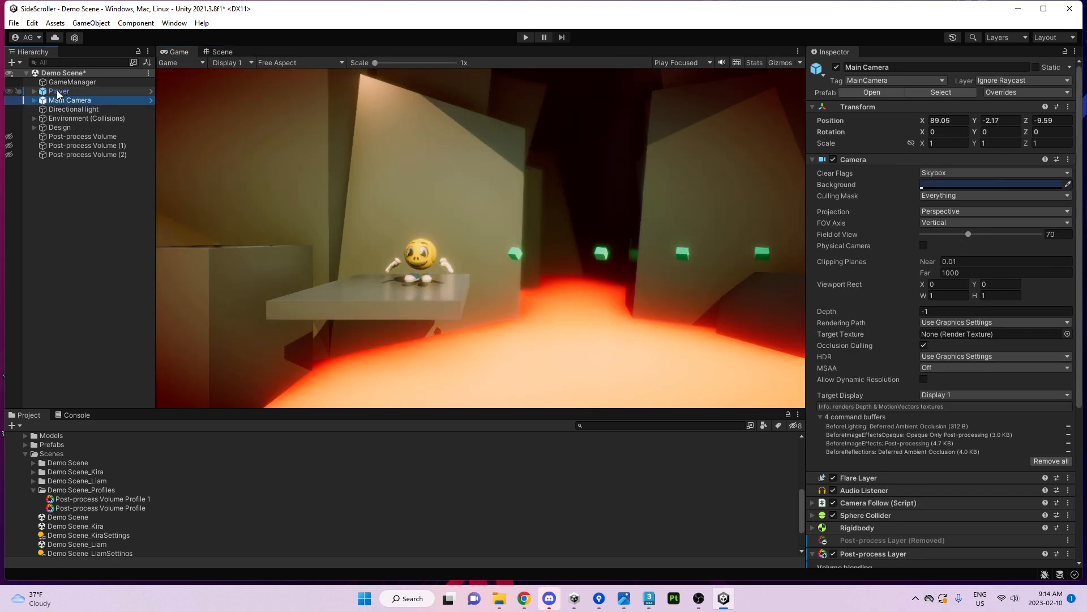
ctrl+click(57, 91)
click(222, 52)
key(f)
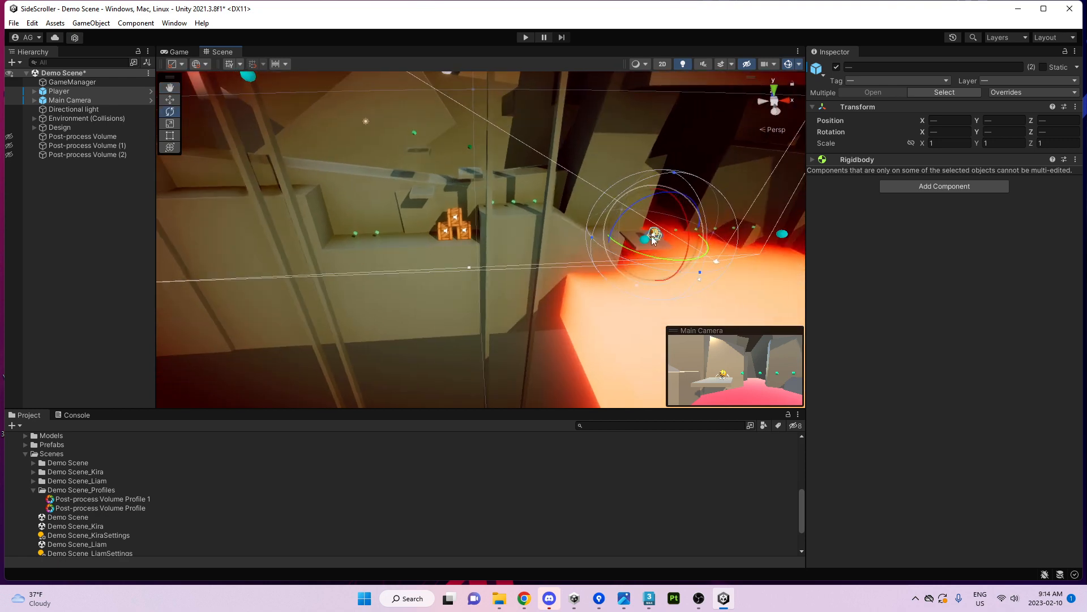
drag(655, 232, 231, 183)
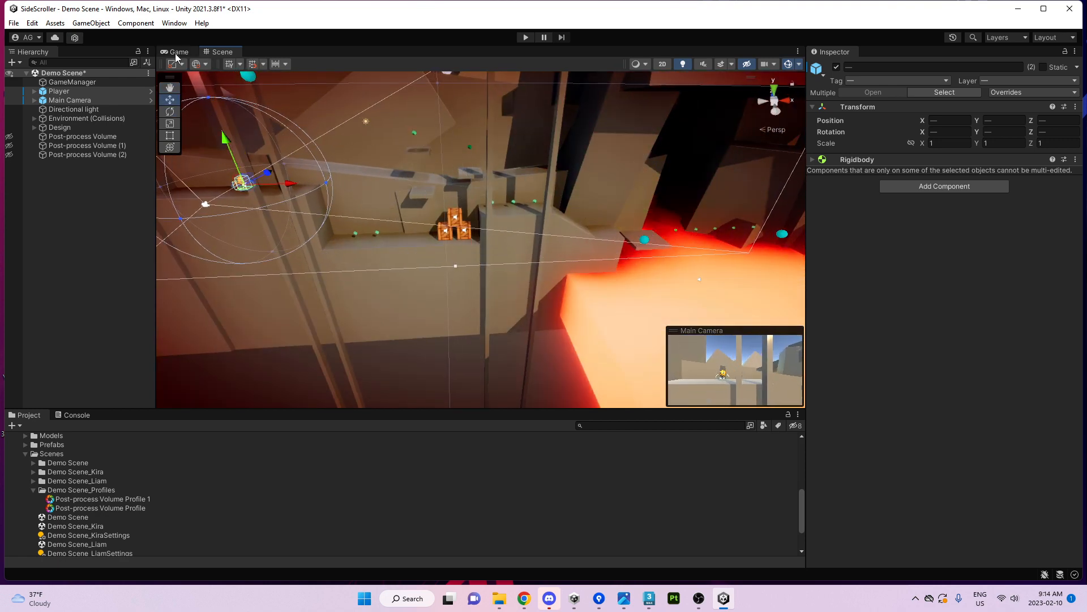
Raise the directional light's intensity to 1.83 while previewing it in the game view
click(178, 52)
click(85, 109)
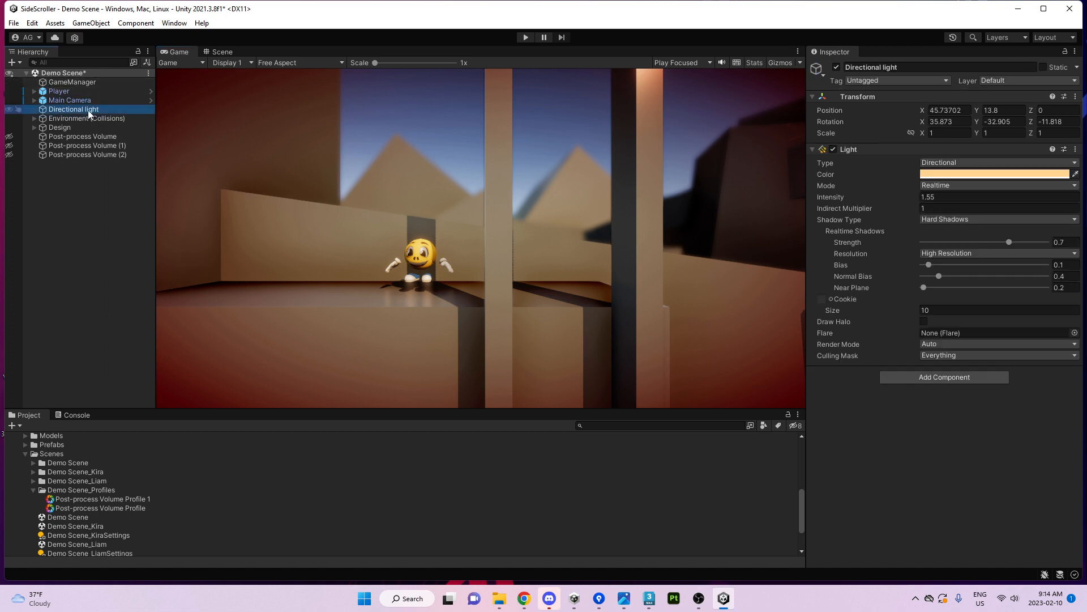
drag(899, 197, 905, 197)
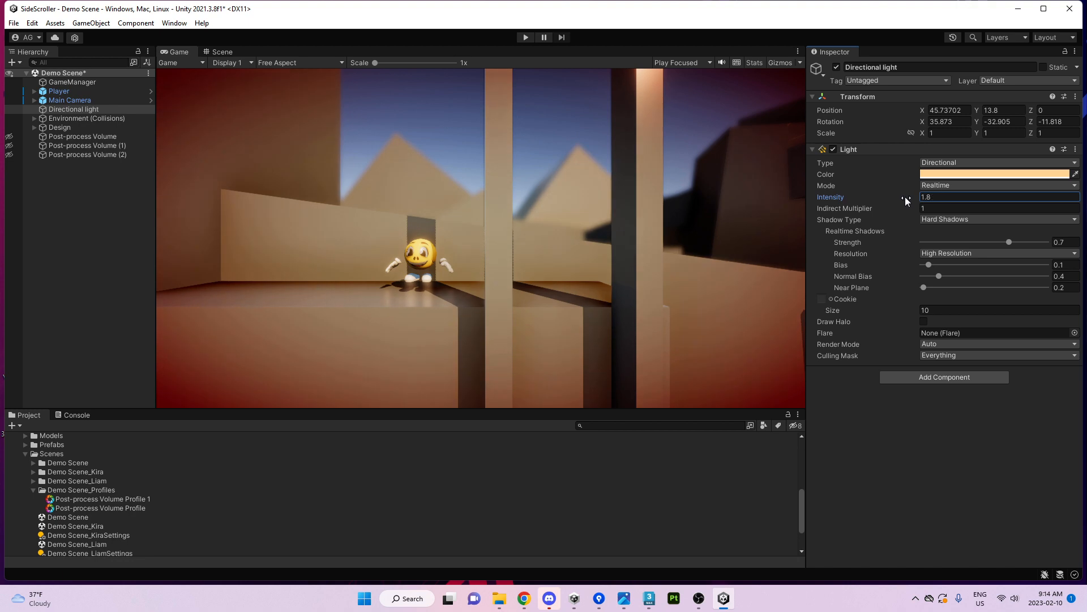
Select the first Post-process Volume and toggle its Vignette effect off and back on to compare the image
click(79, 137)
scroll(953, 379, down, 15)
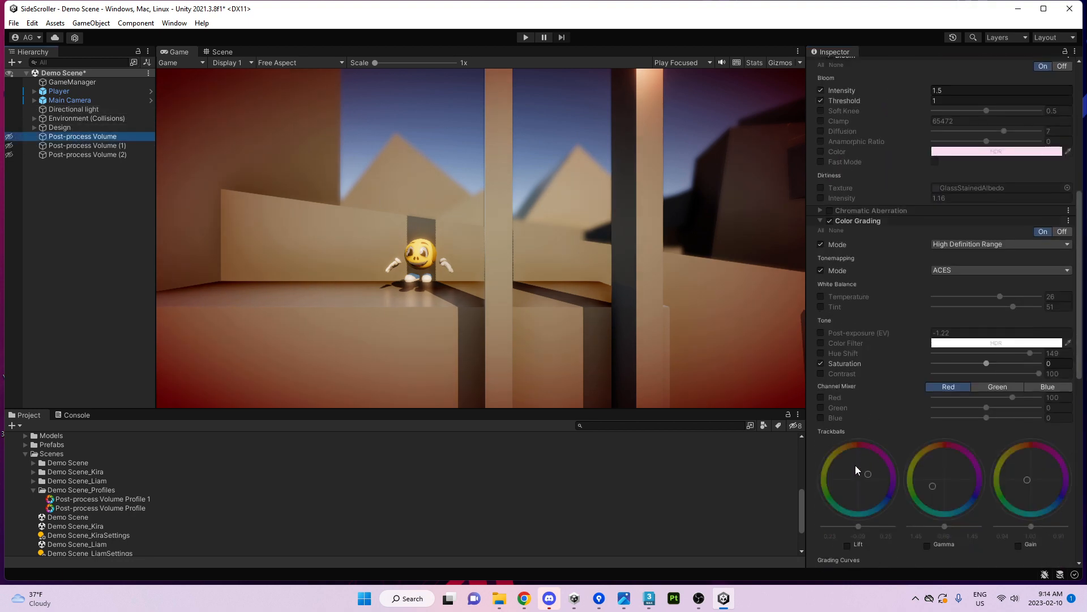
scroll(826, 391, down, 3)
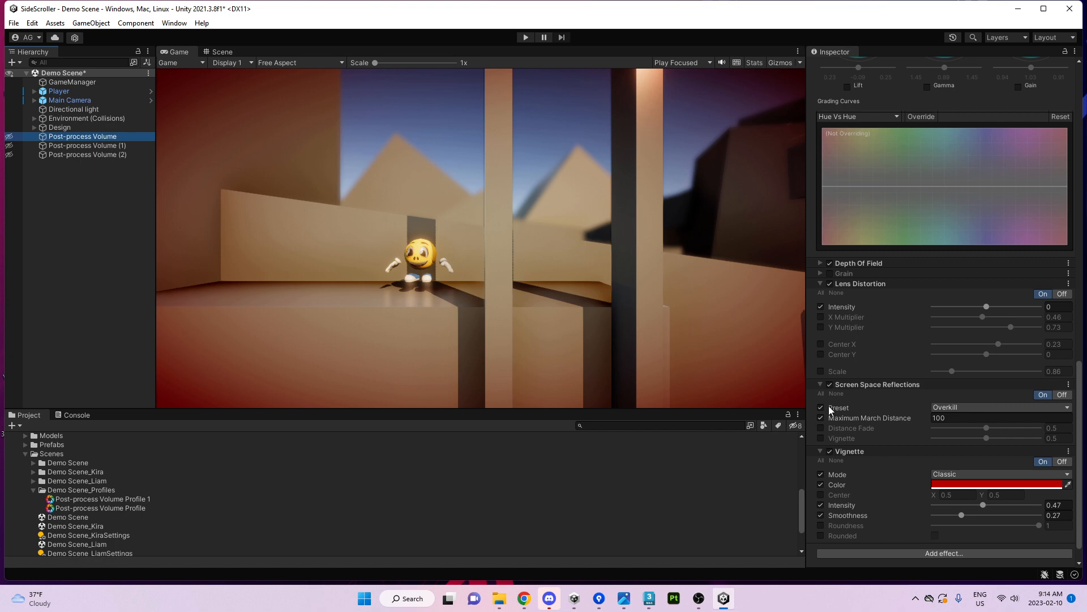
click(830, 451)
scroll(961, 343, up, 4)
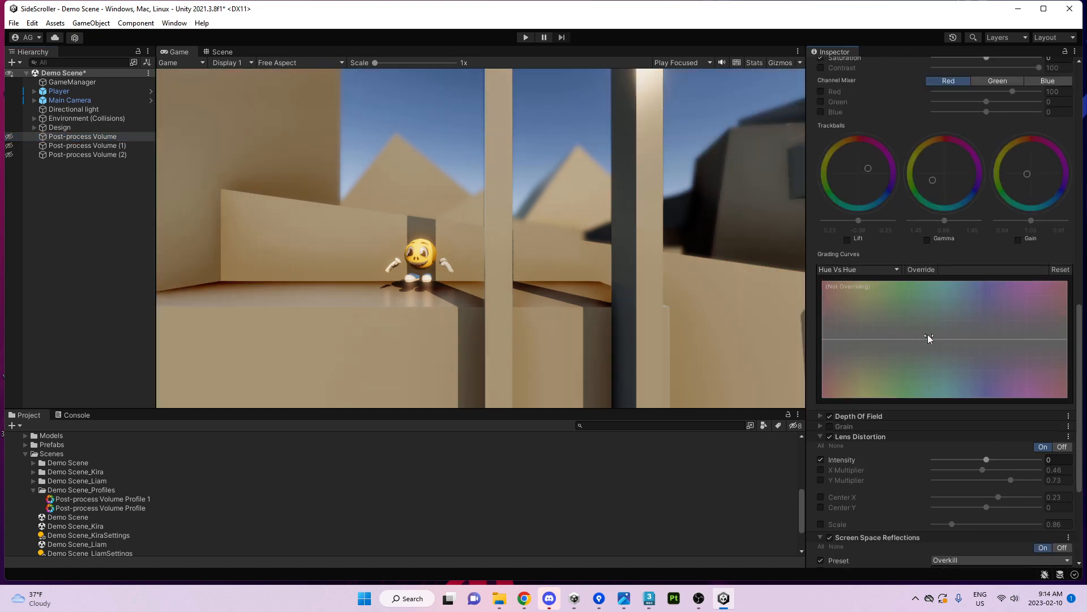
scroll(901, 335, down, 5)
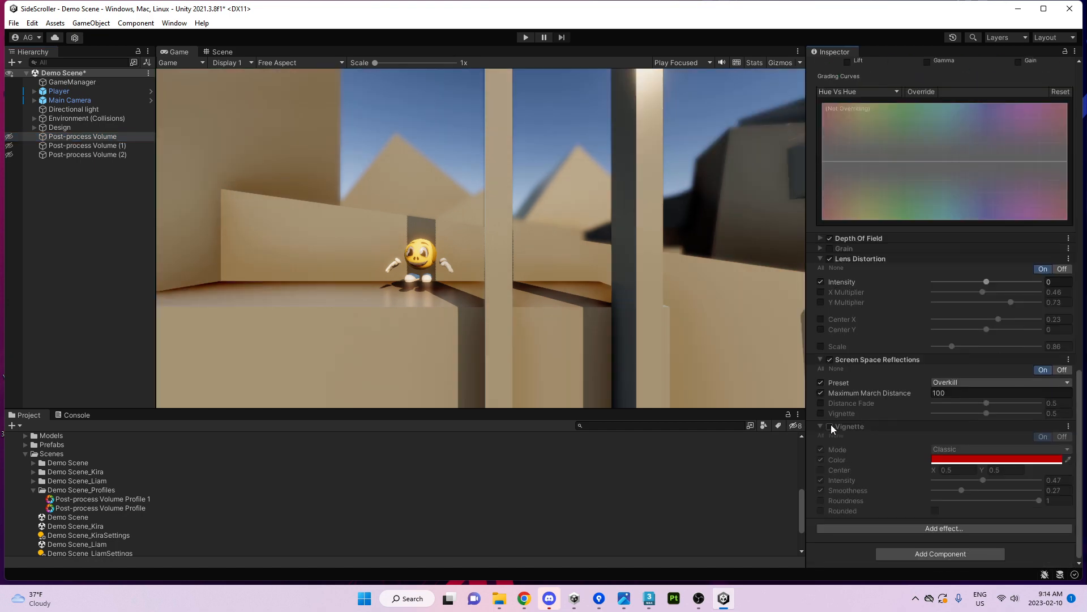
click(831, 425)
Change the Vignette colour from red to a very dark blue and set its intensity to 0.349
click(970, 459)
click(1007, 399)
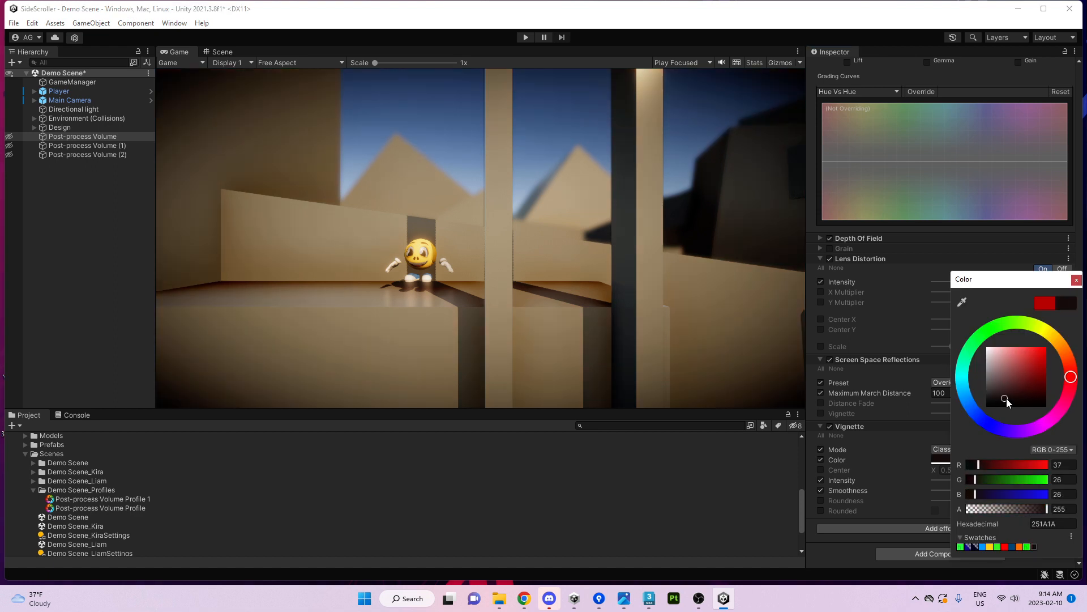
click(988, 422)
drag(1037, 395, 1032, 397)
click(1076, 280)
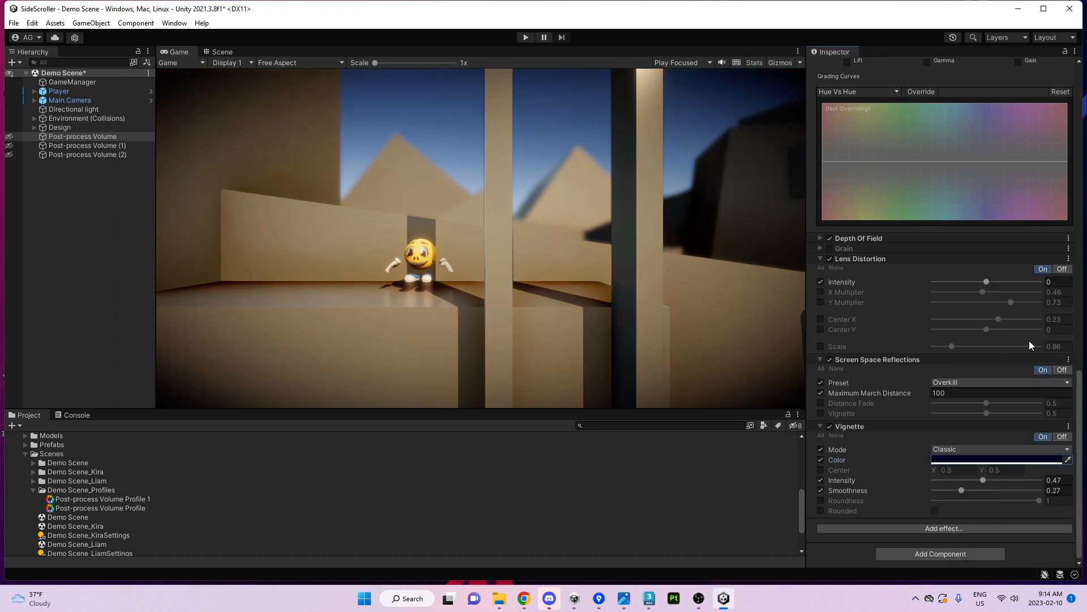
drag(982, 480, 972, 480)
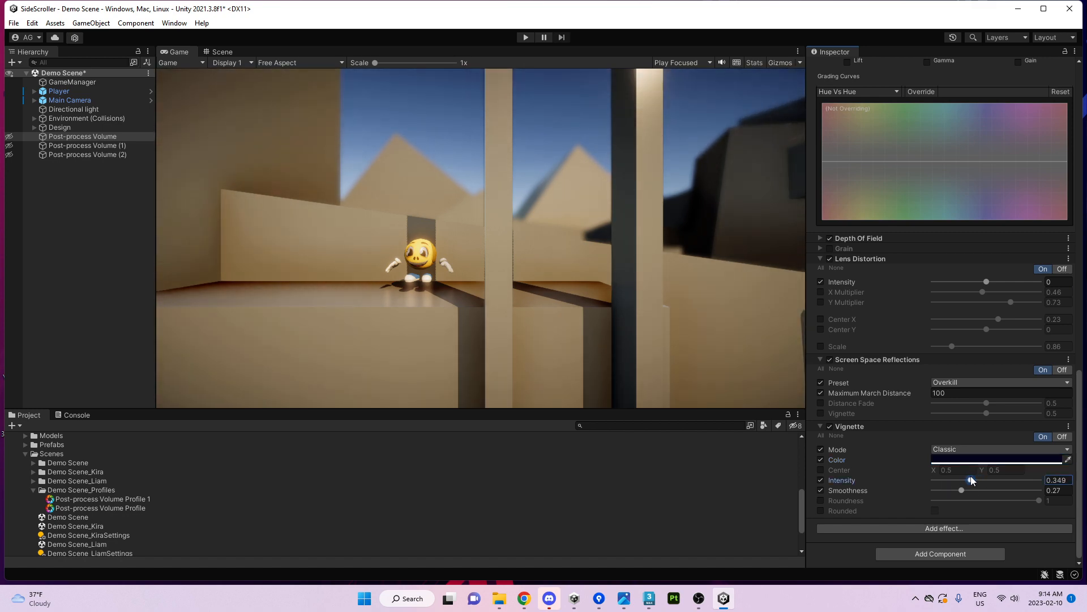
Override the Ambient Occlusion colour with dark navy 070927 and set its intensity to 1.53
scroll(925, 307, up, 10)
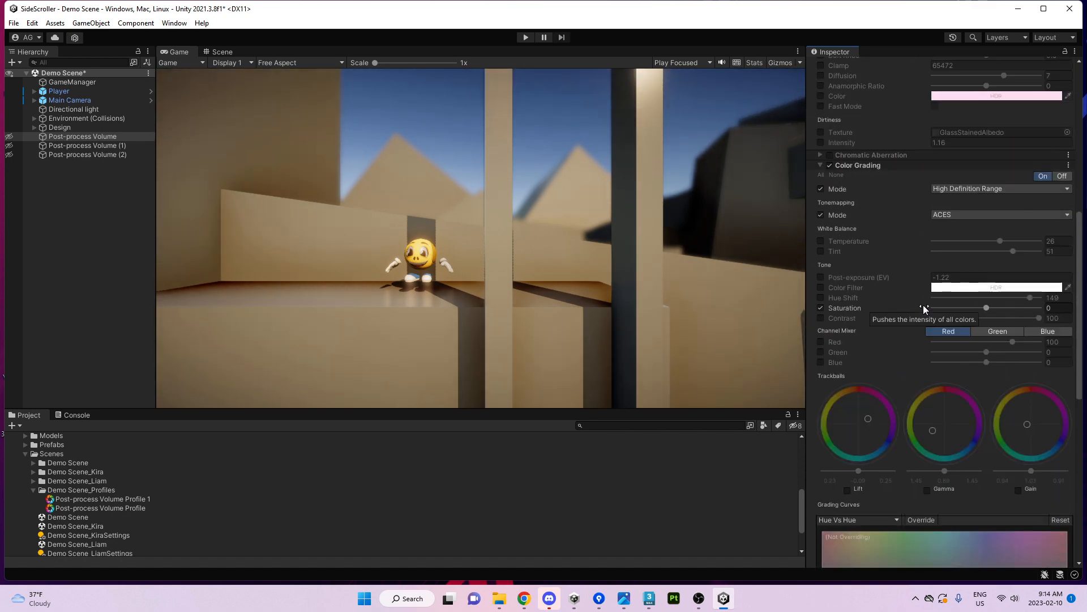
scroll(852, 227, up, 5)
scroll(853, 229, up, 5)
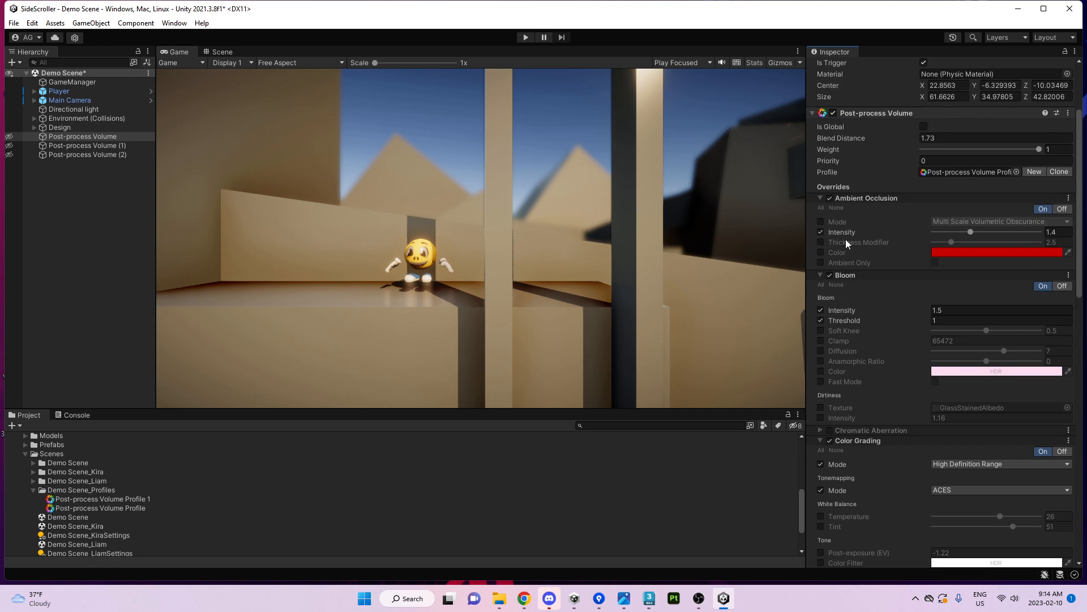
click(821, 252)
click(971, 253)
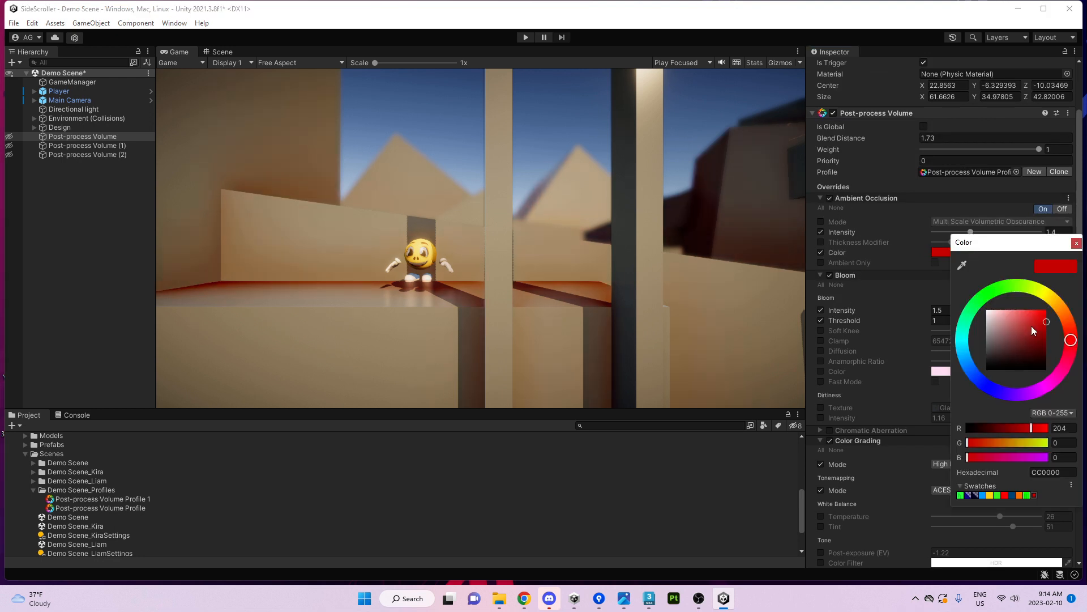
drag(1002, 387, 988, 384)
mouse_move(1031, 351)
mouse_down()
mouse_move(1033, 368)
mouse_move(1031, 347)
mouse_move(1039, 365)
mouse_move(1060, 369)
mouse_move(1036, 361)
mouse_up()
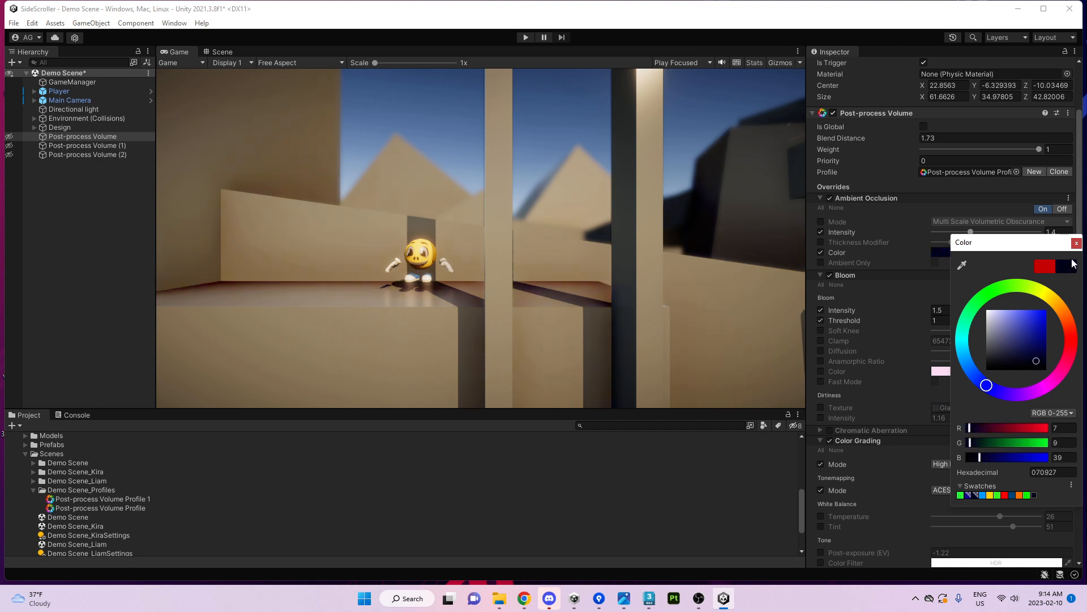
click(1076, 244)
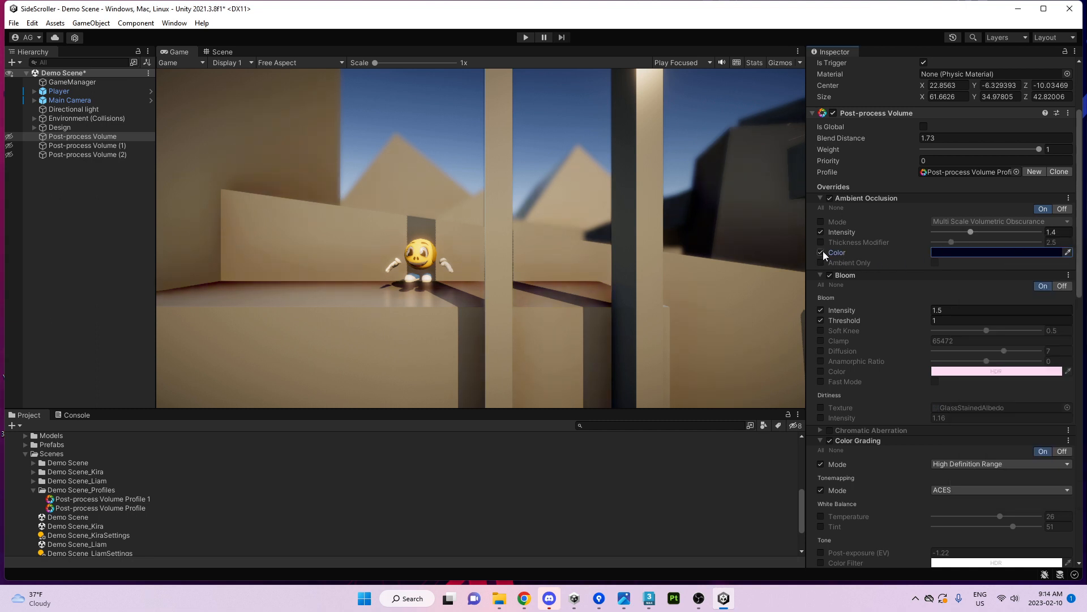
mouse_move(971, 232)
mouse_down()
mouse_move(960, 237)
mouse_move(984, 229)
mouse_move(973, 233)
mouse_up()
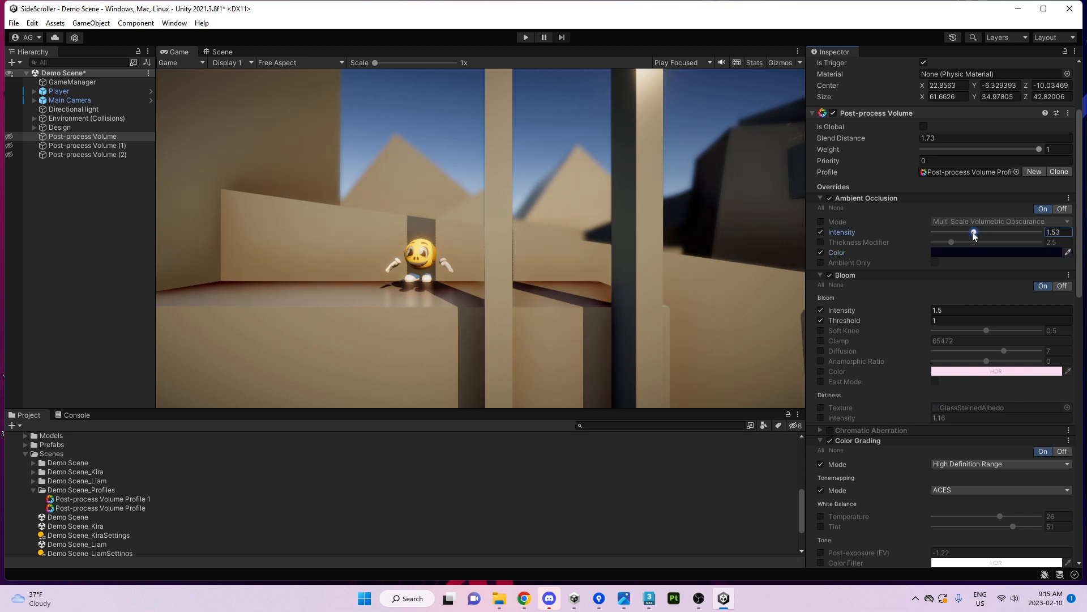
Try the Ambient Only option of Ambient Occlusion and clear its override
click(821, 263)
click(936, 262)
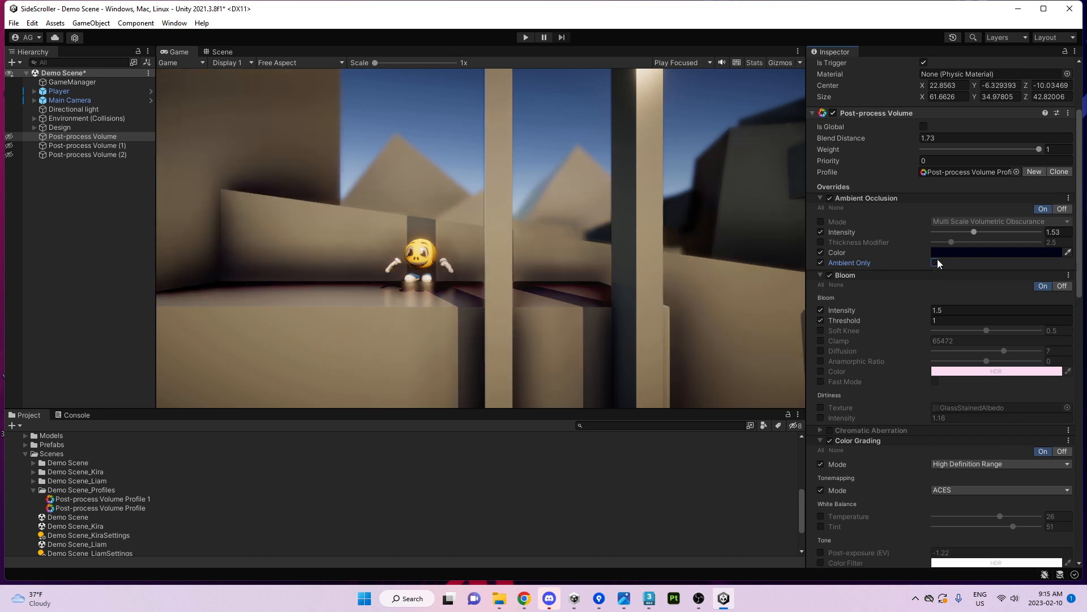
click(820, 263)
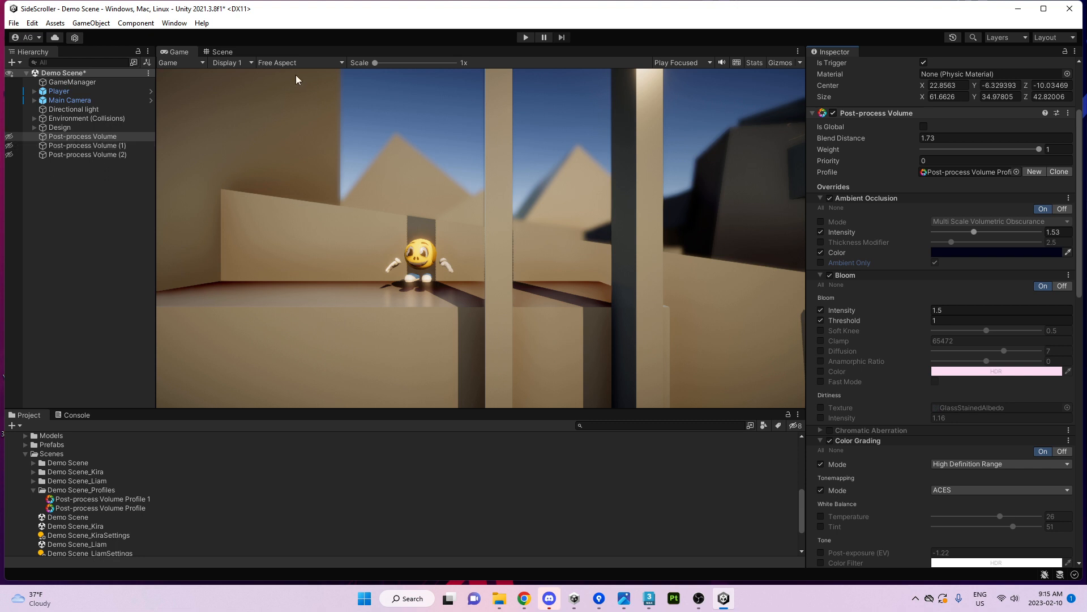
Rotate the directional light in the scene to about 34.1, -55.8, -20.0 and preview the shadows in the game view
click(220, 55)
right_drag(502, 265, 611, 257)
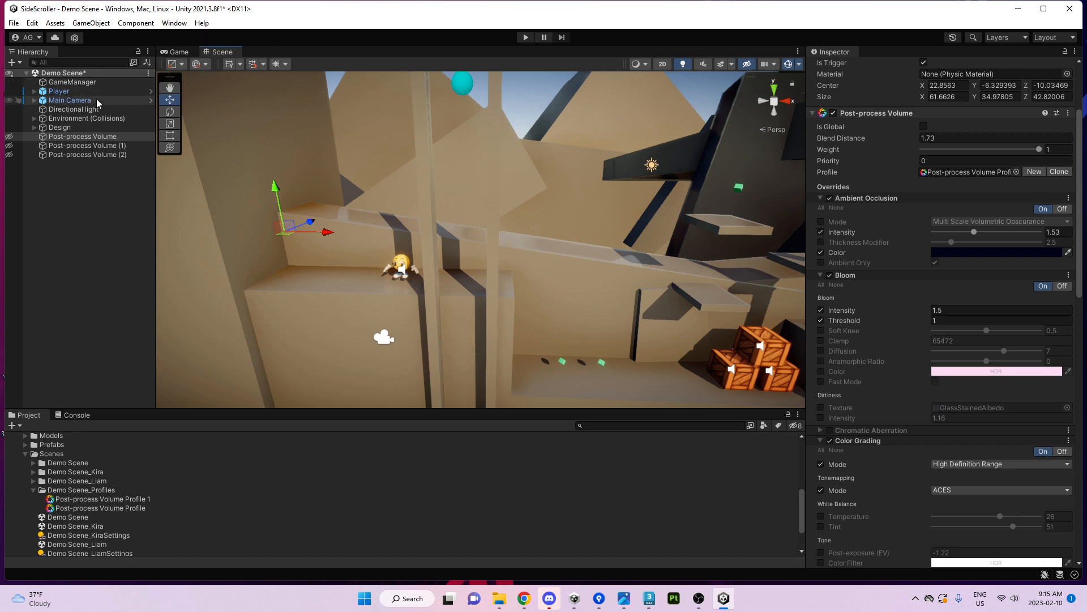
click(74, 109)
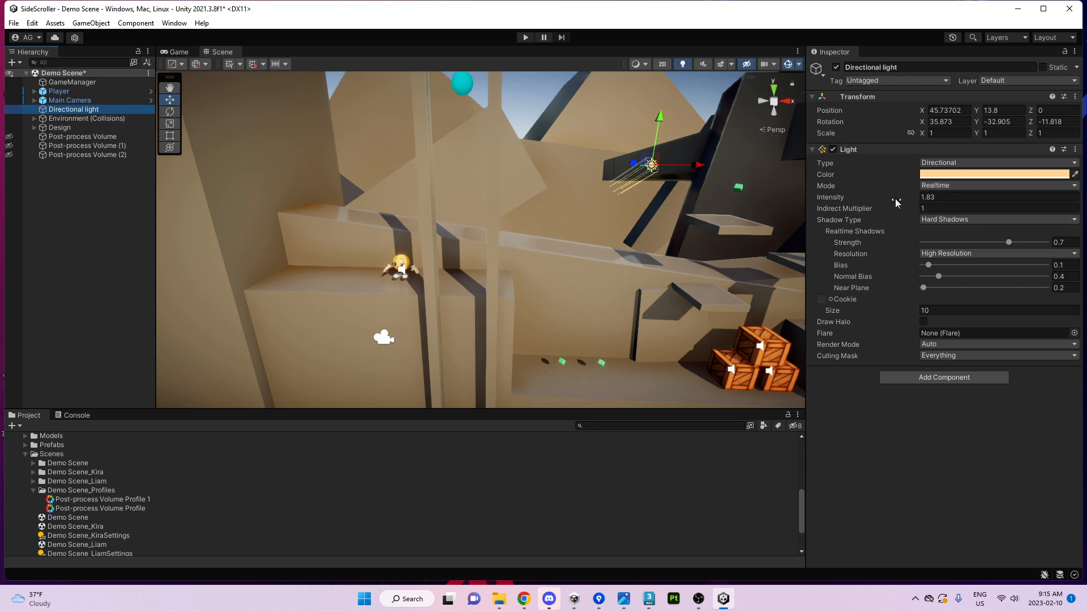
right_drag(492, 257, 525, 256)
key(s)
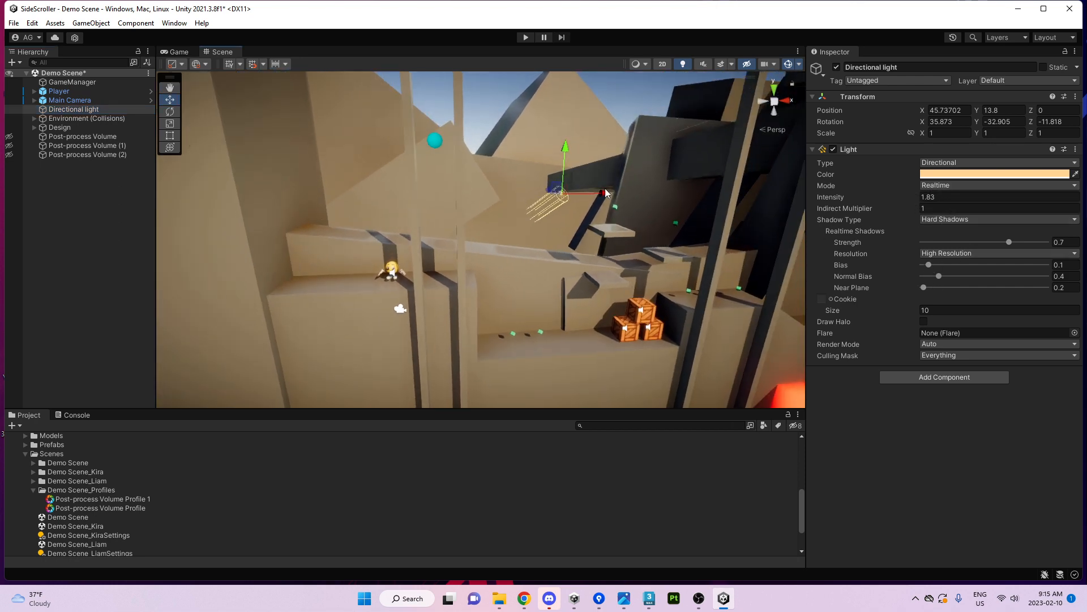
key(e)
mouse_move(568, 193)
mouse_down()
mouse_move(557, 189)
mouse_move(569, 182)
mouse_up()
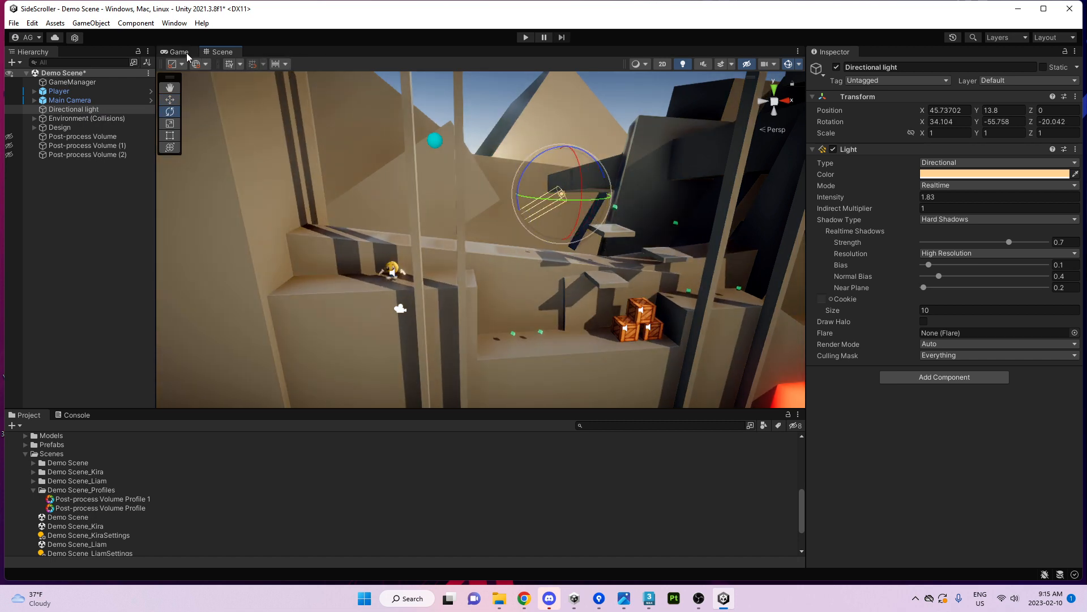
click(177, 52)
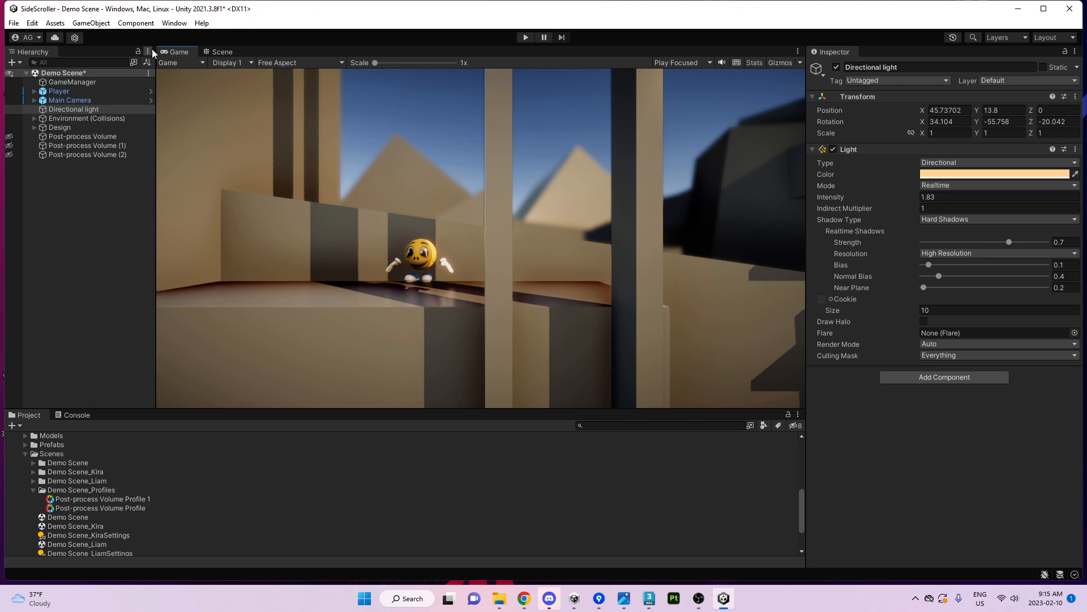
Open the Lighting window's Environment settings over the scene view and move the window aside over the Inspector
click(218, 52)
click(174, 23)
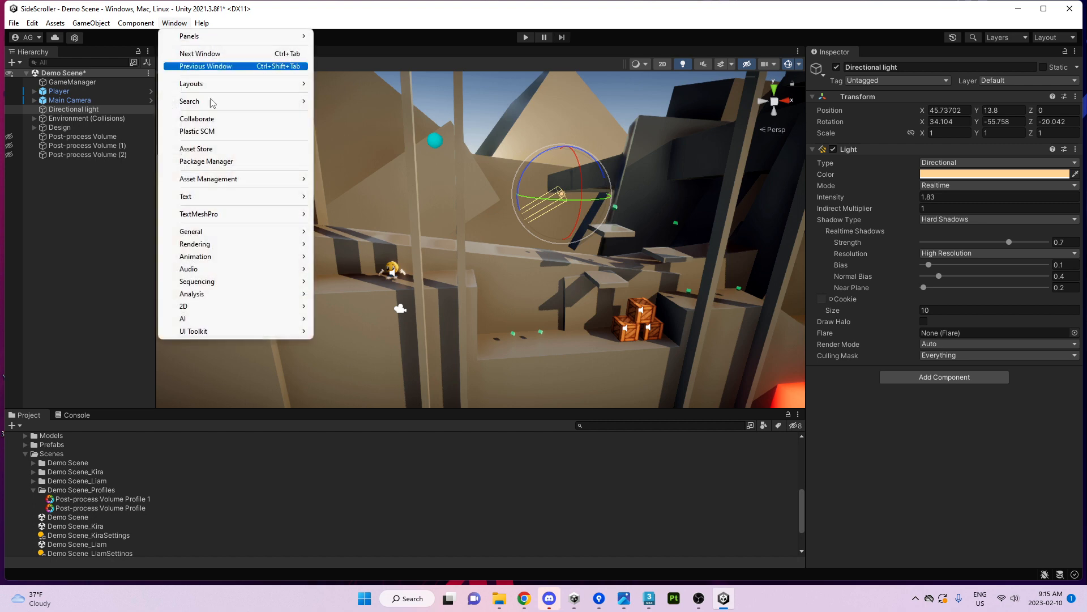
mouse_move(220, 229)
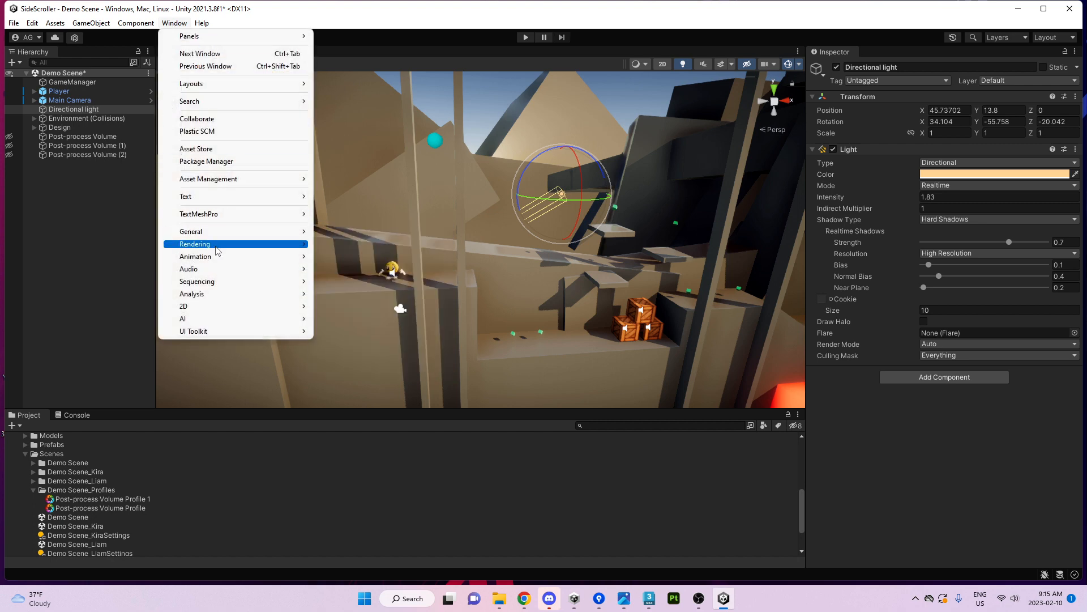
mouse_move(218, 248)
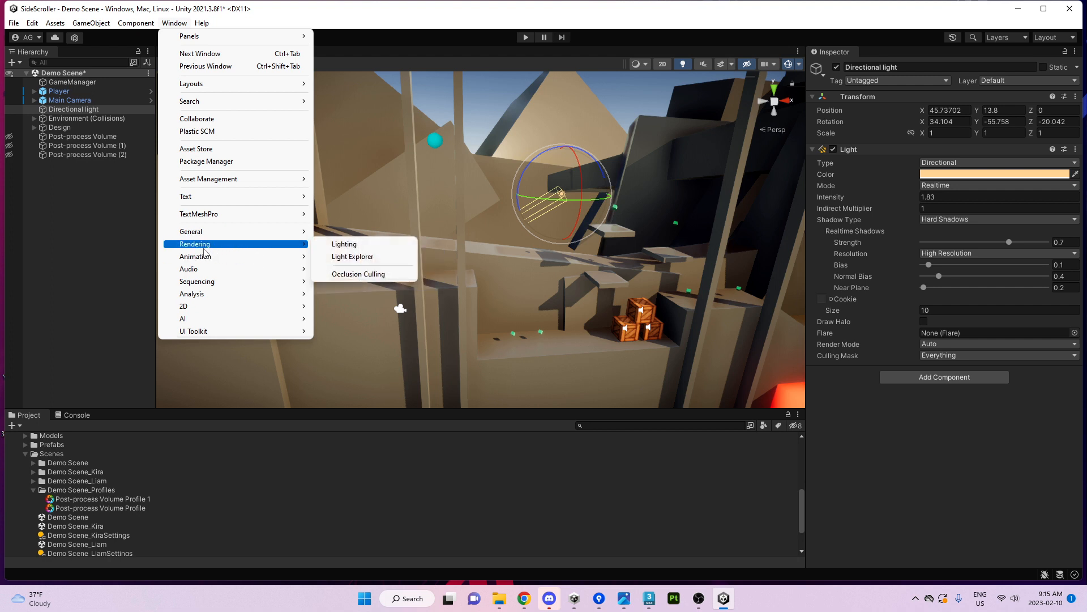
click(340, 256)
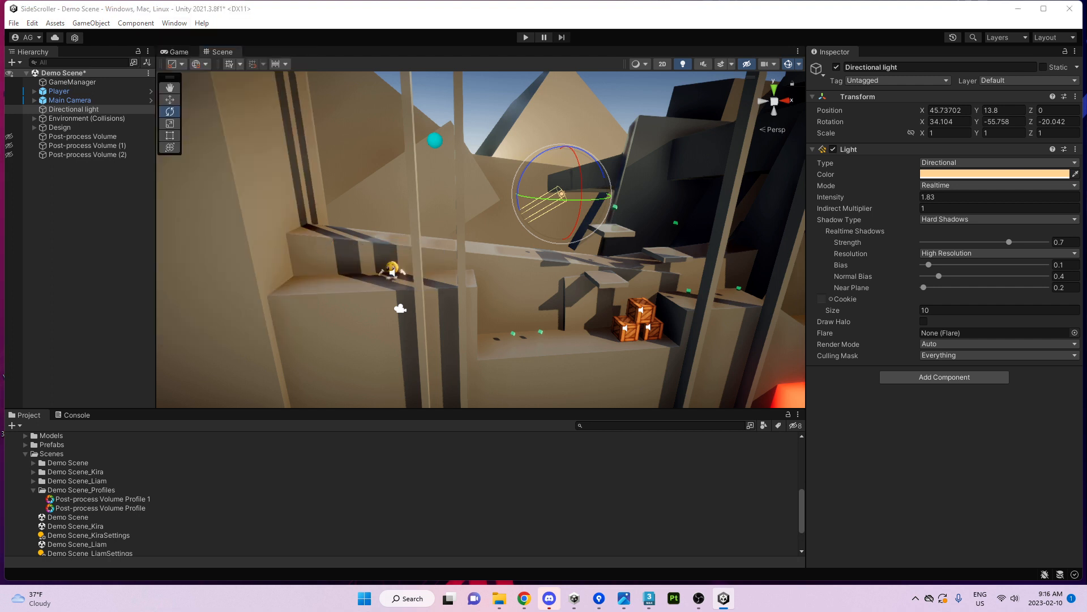
drag(458, 99, 240, 97)
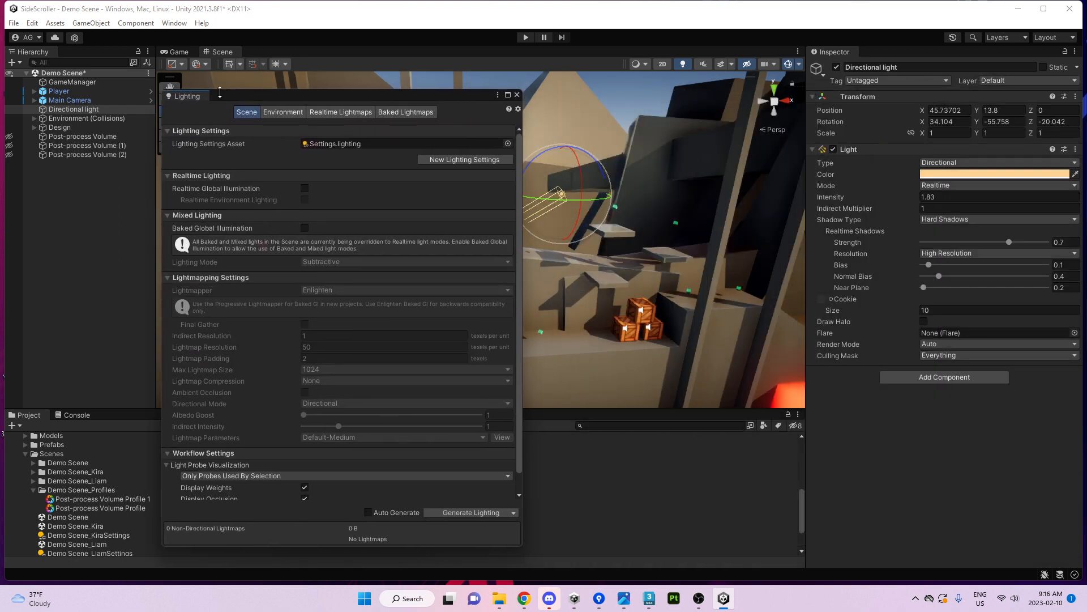
click(281, 113)
drag(284, 100, 861, 54)
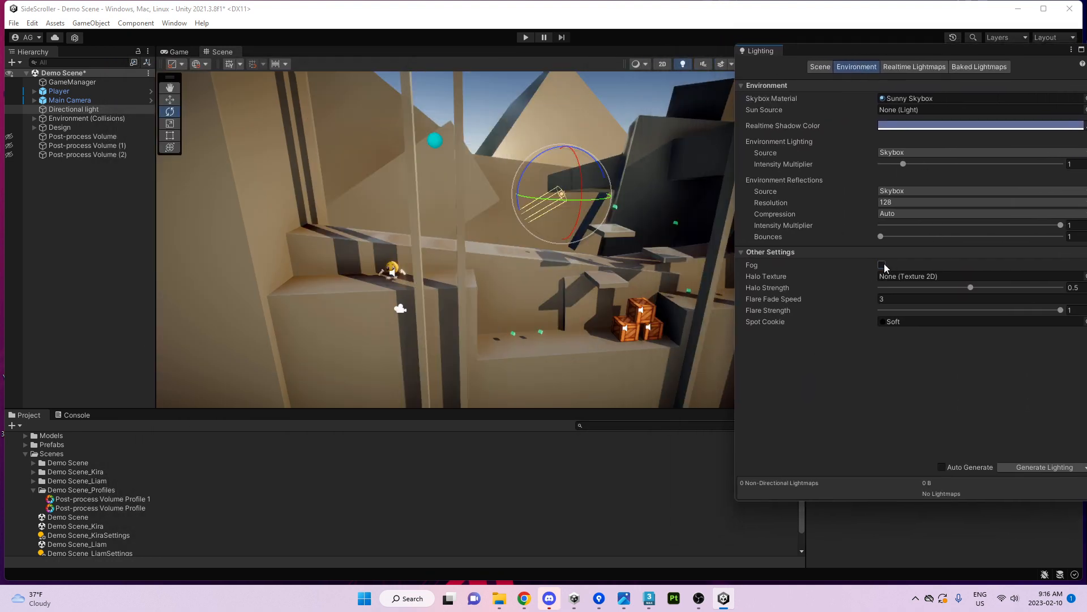
Enable fog in the environment settings, change its colour from grey to a medium blue and preview it in the game view
click(885, 265)
right_drag(601, 263, 642, 287)
key(s)
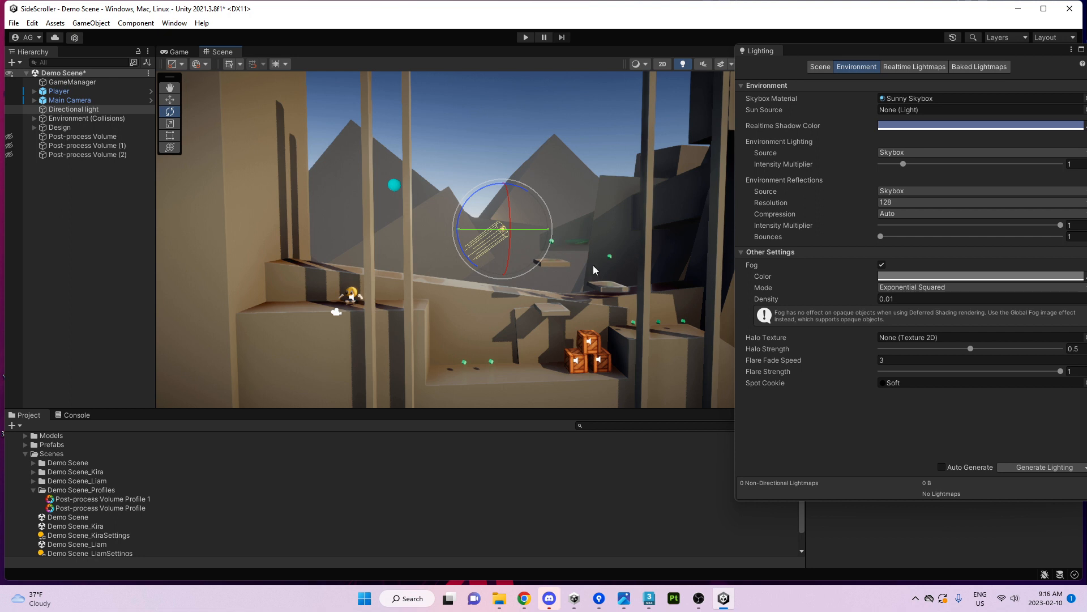
click(912, 282)
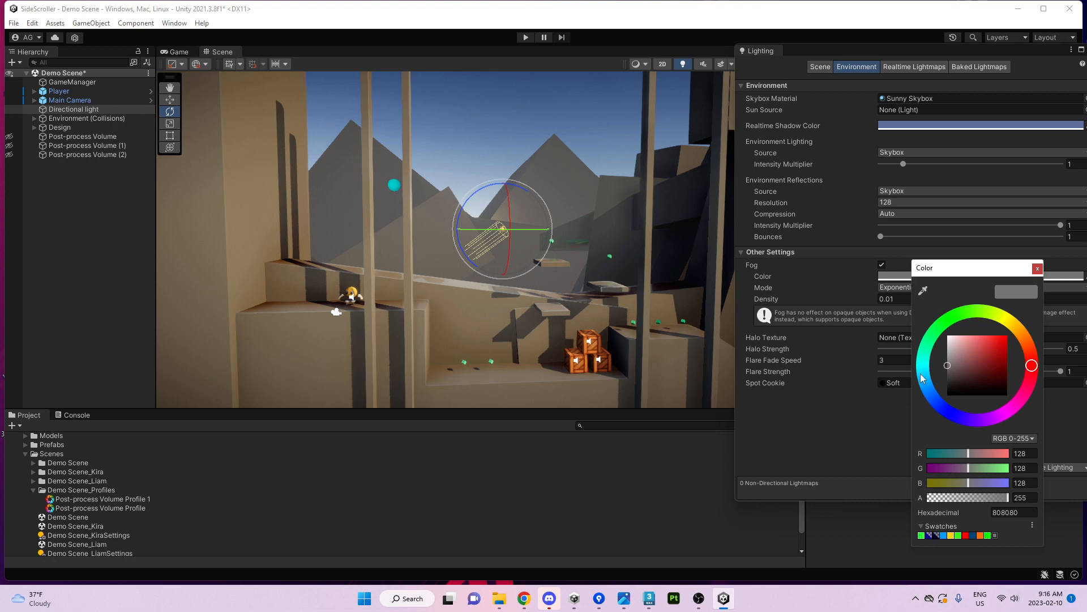
drag(922, 379, 930, 391)
click(983, 356)
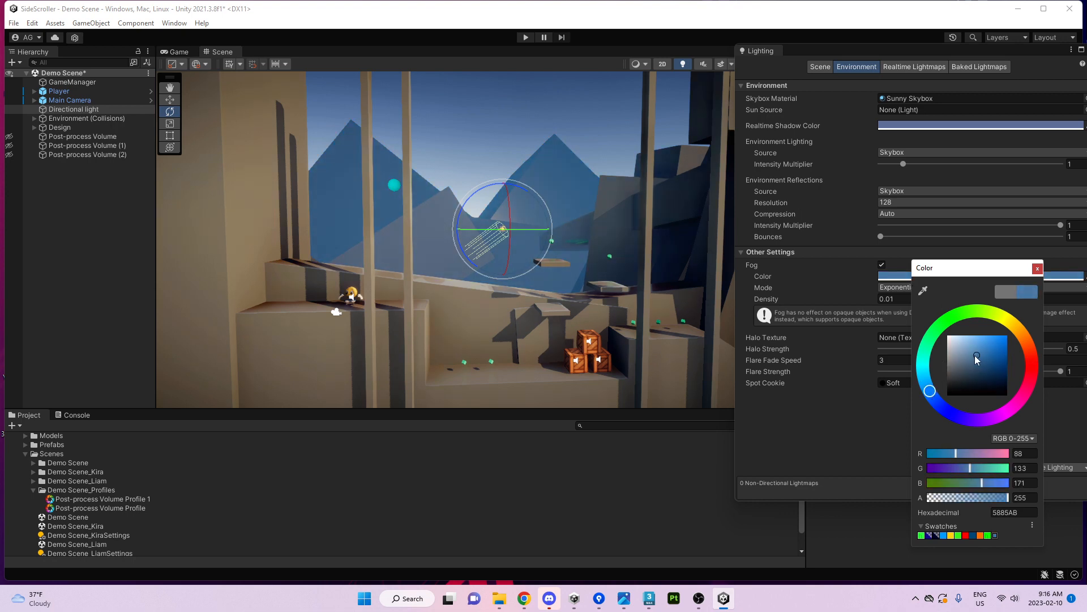
click(176, 52)
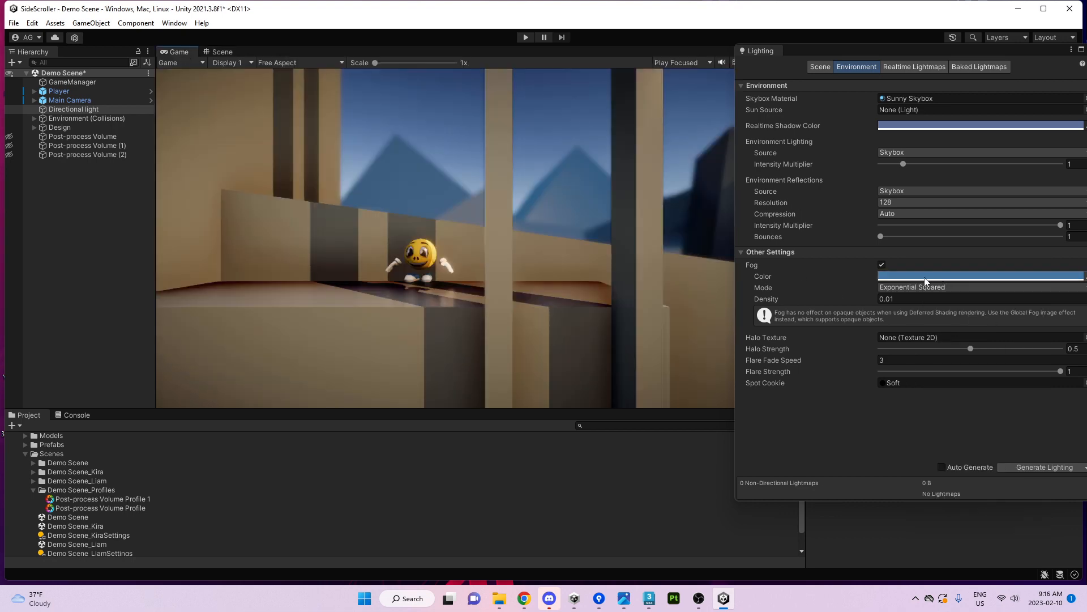
Set the fog density to 0.04 and make its blue colour slightly more saturated
click(893, 299)
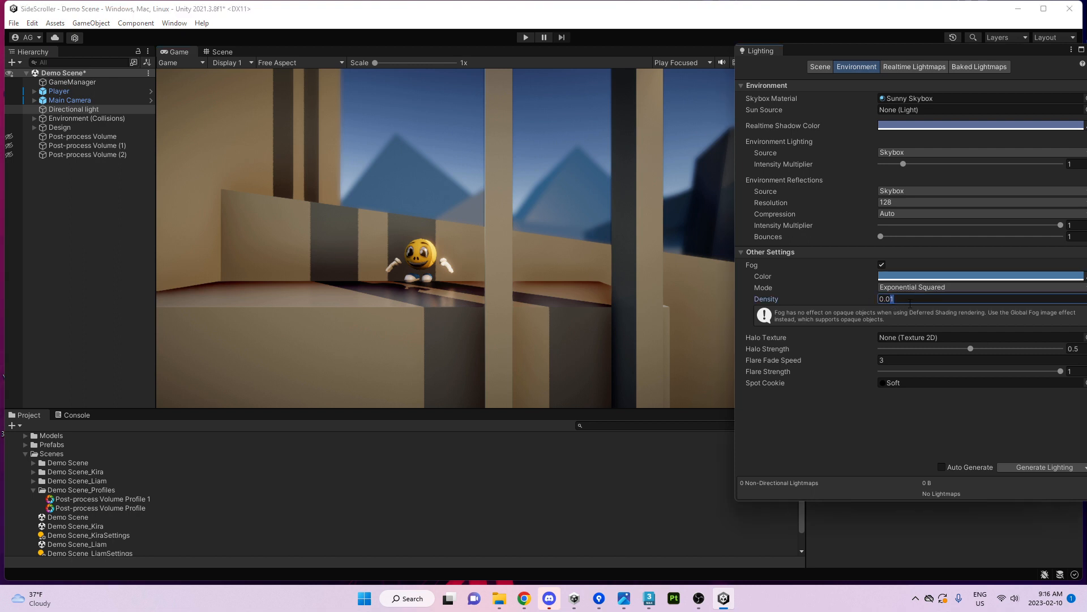
text(4)
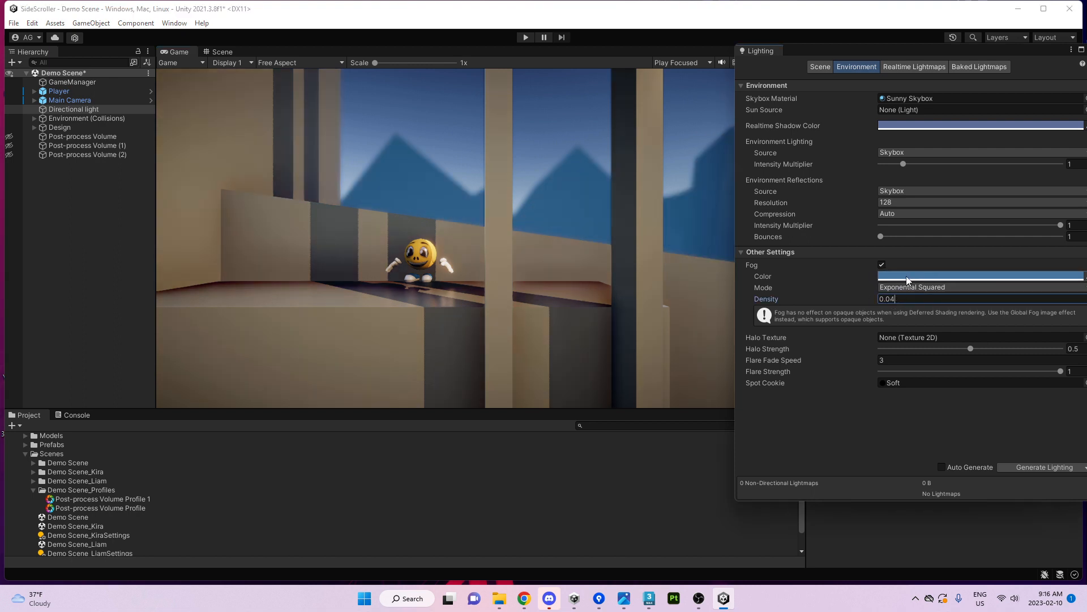
click(906, 276)
mouse_move(981, 340)
mouse_down()
mouse_move(957, 348)
mouse_move(987, 350)
mouse_move(971, 352)
mouse_move(978, 364)
mouse_move(976, 355)
mouse_up()
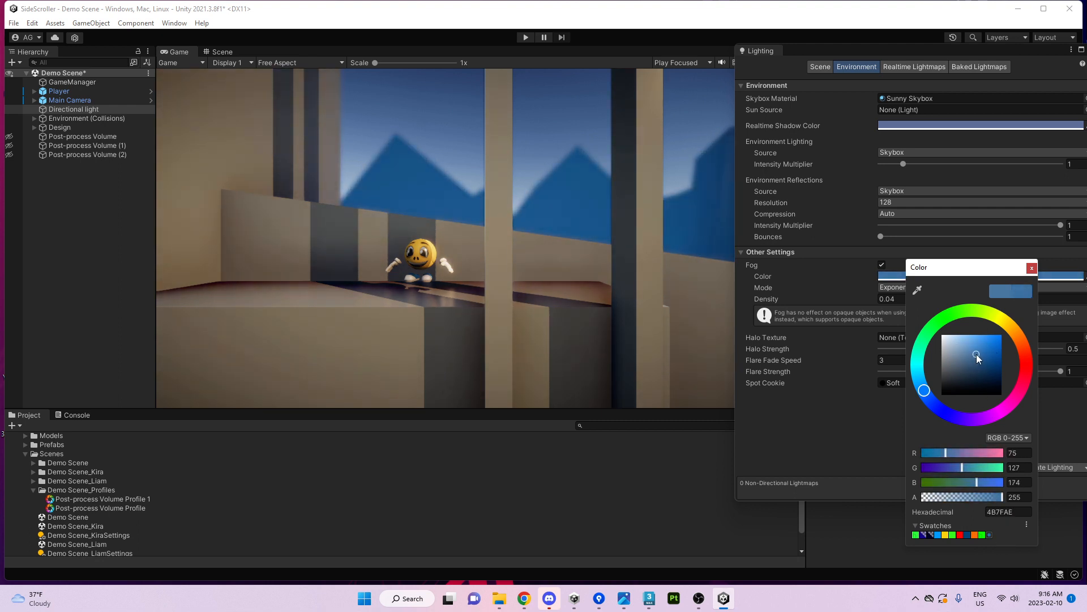
click(1031, 267)
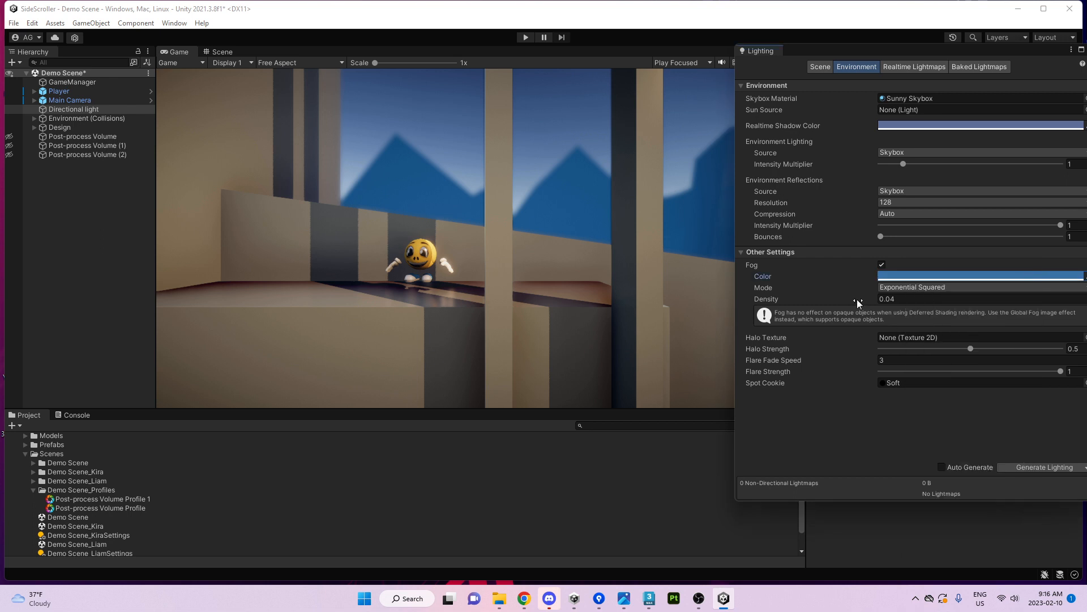
Try a fog density of 0.13 and compare the Linear, Exponential and Exponential Squared modes
drag(857, 299, 857, 300)
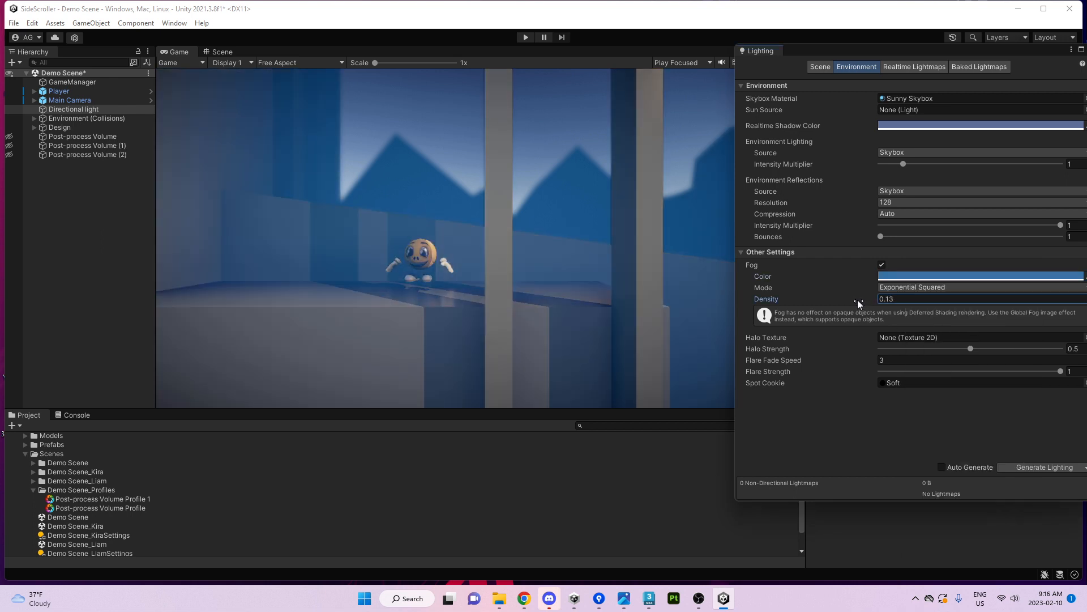
click(905, 287)
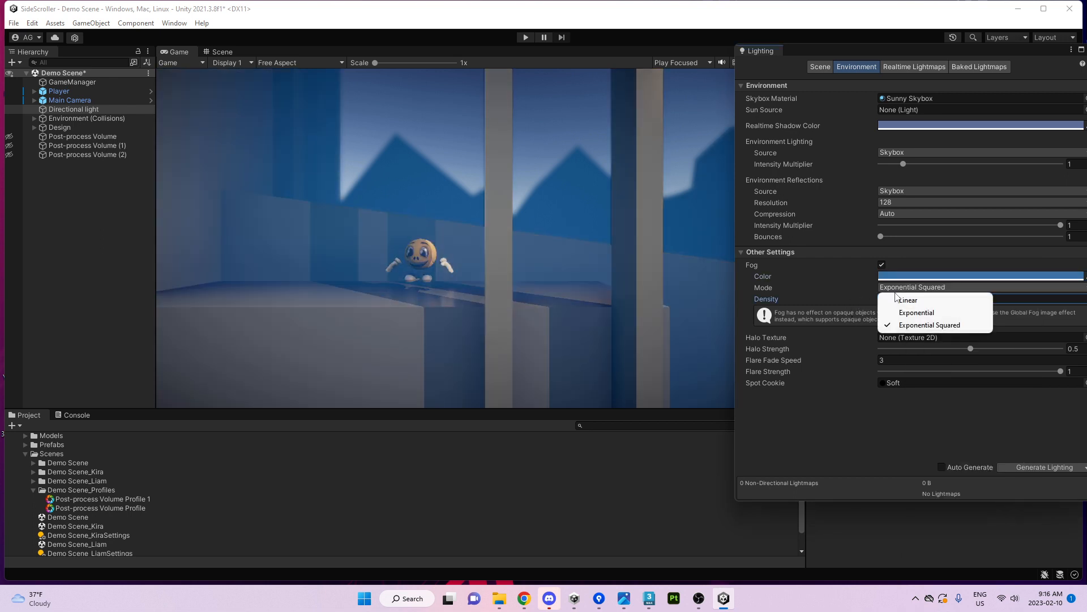
click(906, 301)
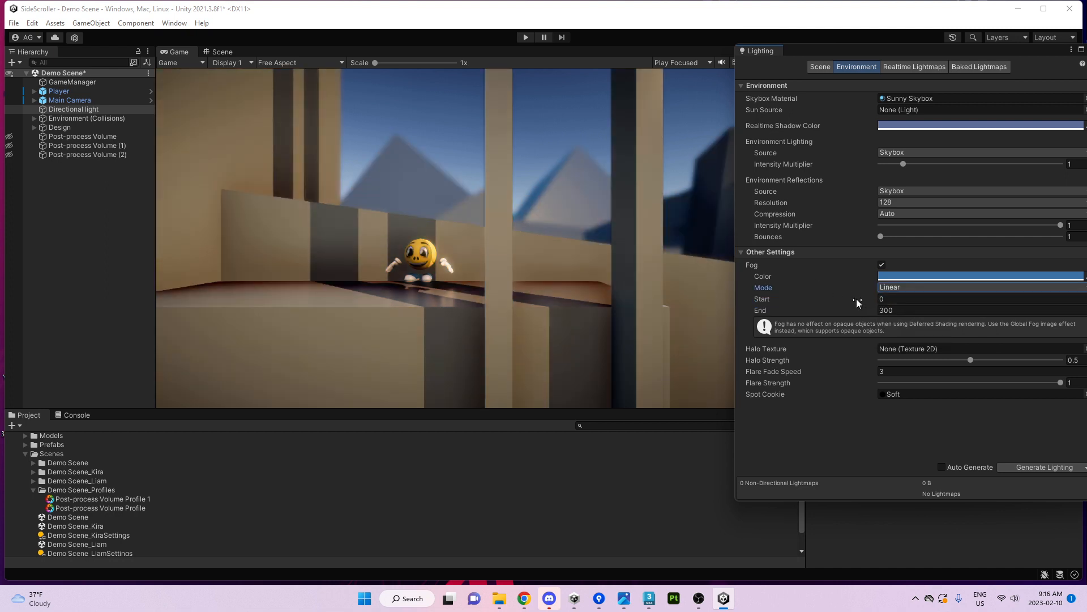
click(891, 287)
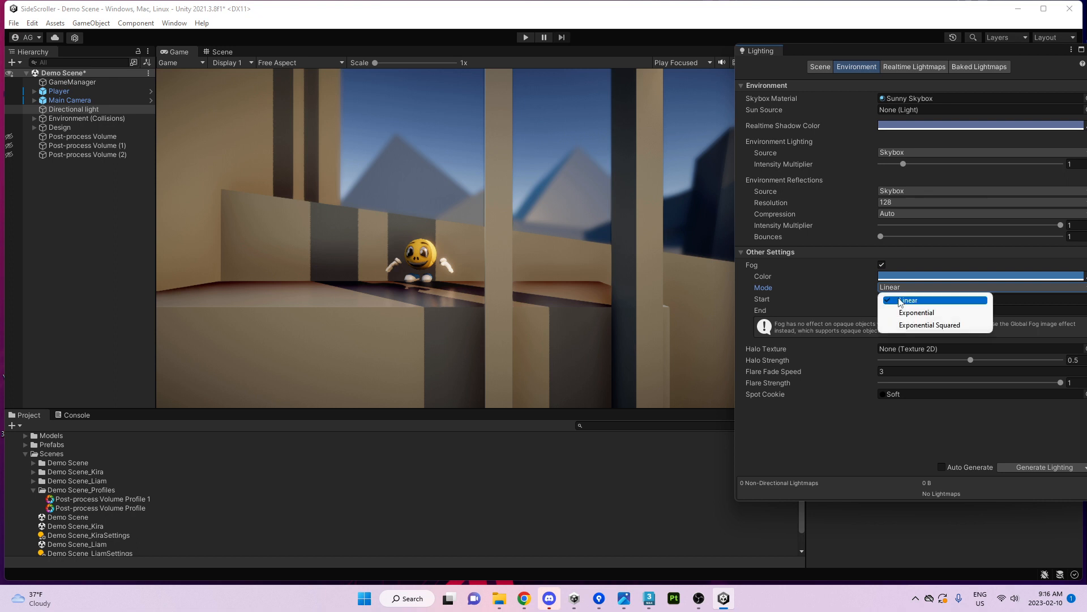
click(904, 313)
click(901, 288)
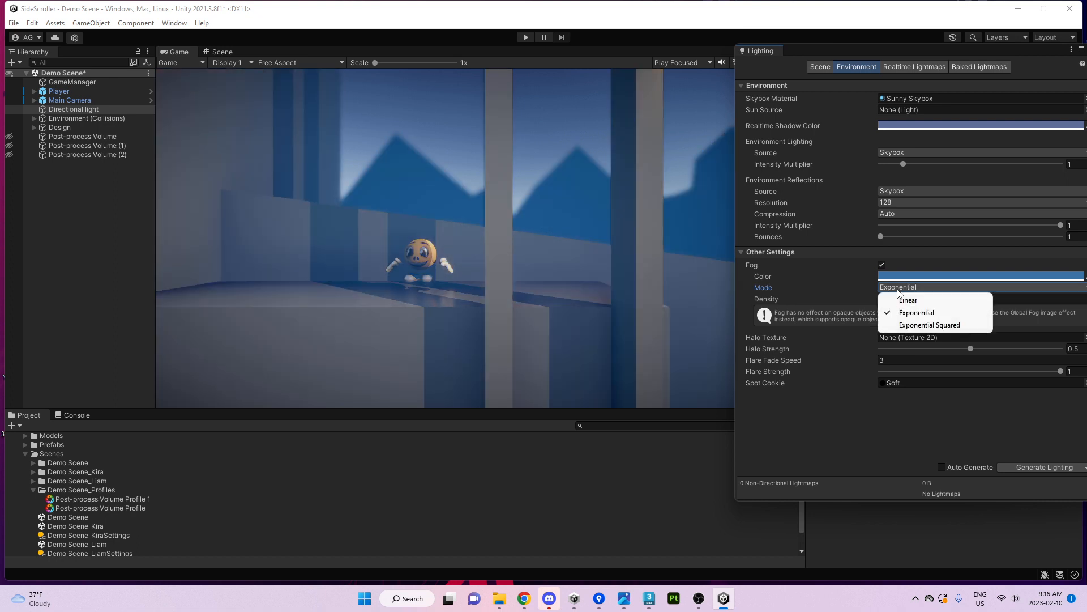
click(903, 325)
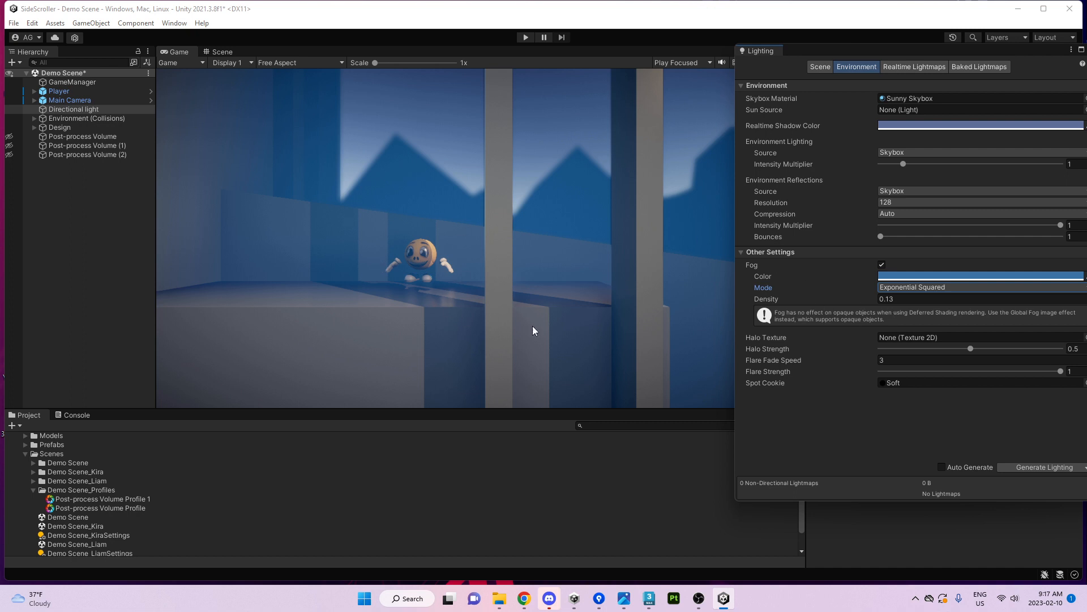
Set the fog density to 0.05 and change the fog colour to hot pink F809A4
click(898, 299)
drag(898, 301, 878, 296)
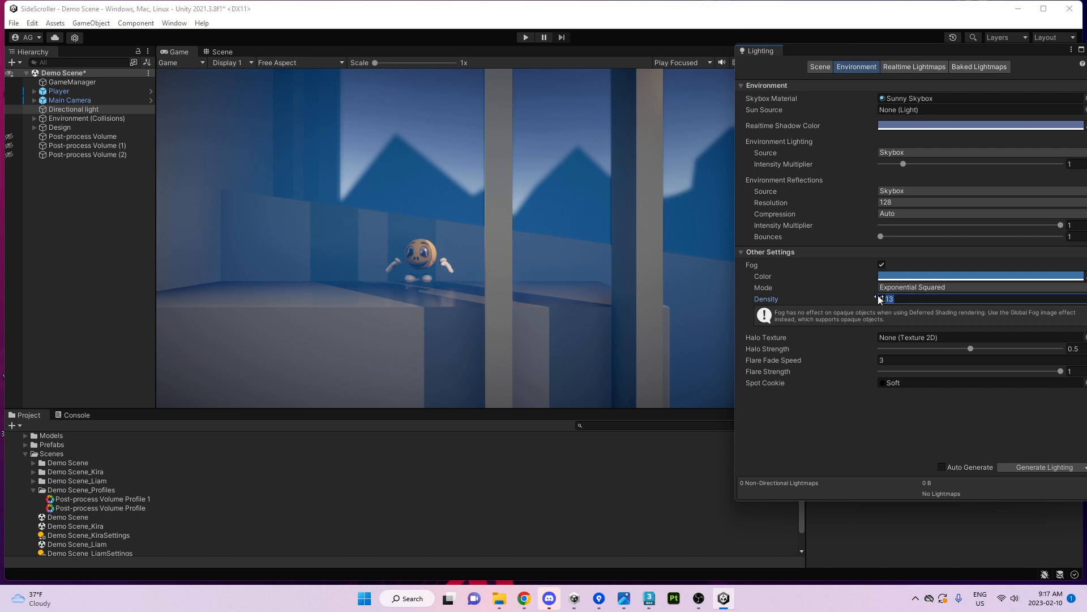
text(0.05)
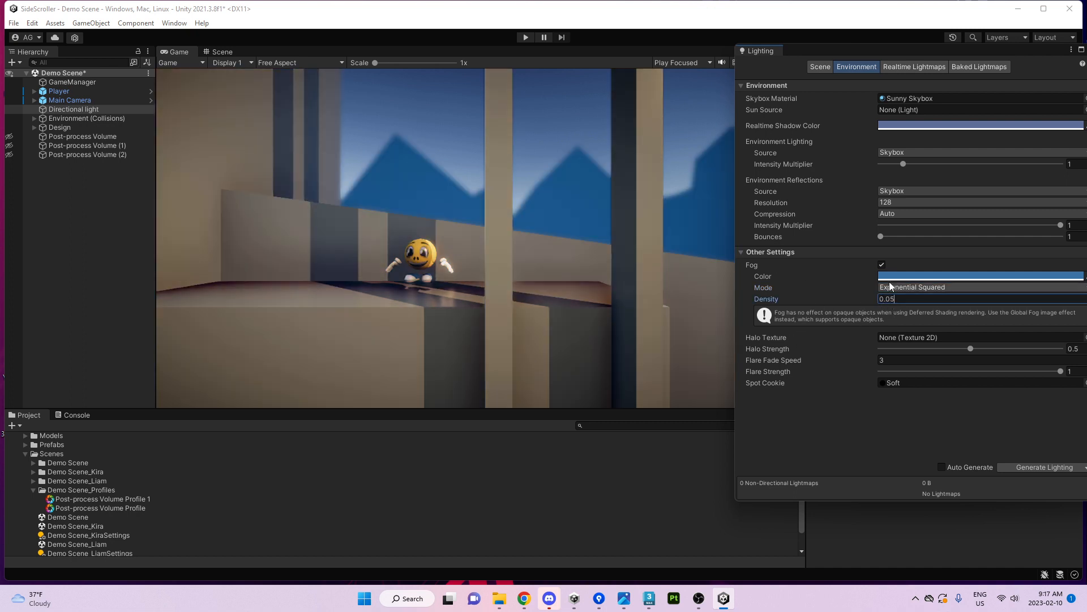
click(905, 277)
mouse_move(970, 363)
mouse_down()
mouse_move(929, 341)
mouse_move(973, 335)
mouse_move(953, 355)
mouse_move(968, 348)
mouse_move(1007, 397)
mouse_up()
click(992, 335)
drag(992, 335, 992, 335)
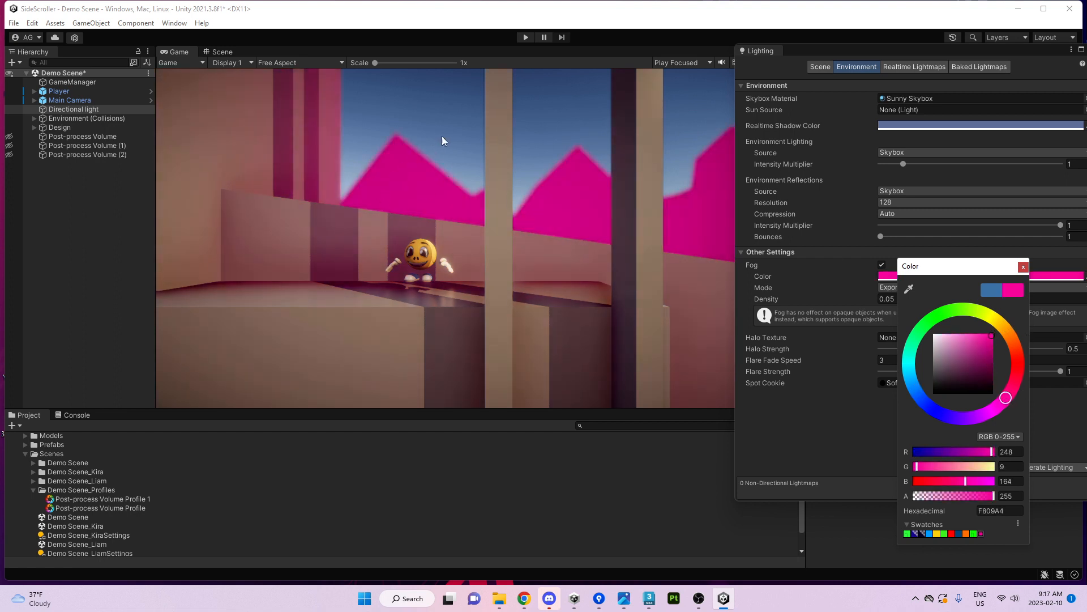
click(1023, 268)
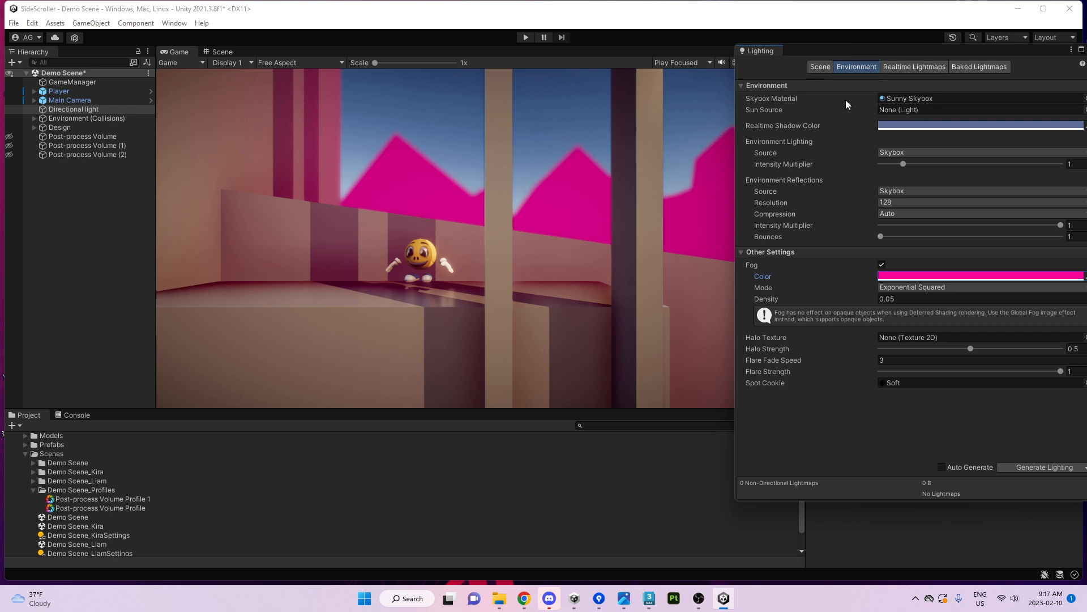
Locate the Sunny Skybox material assigned to the environment and set its Sky Tint to pinkish red FB0458
click(899, 99)
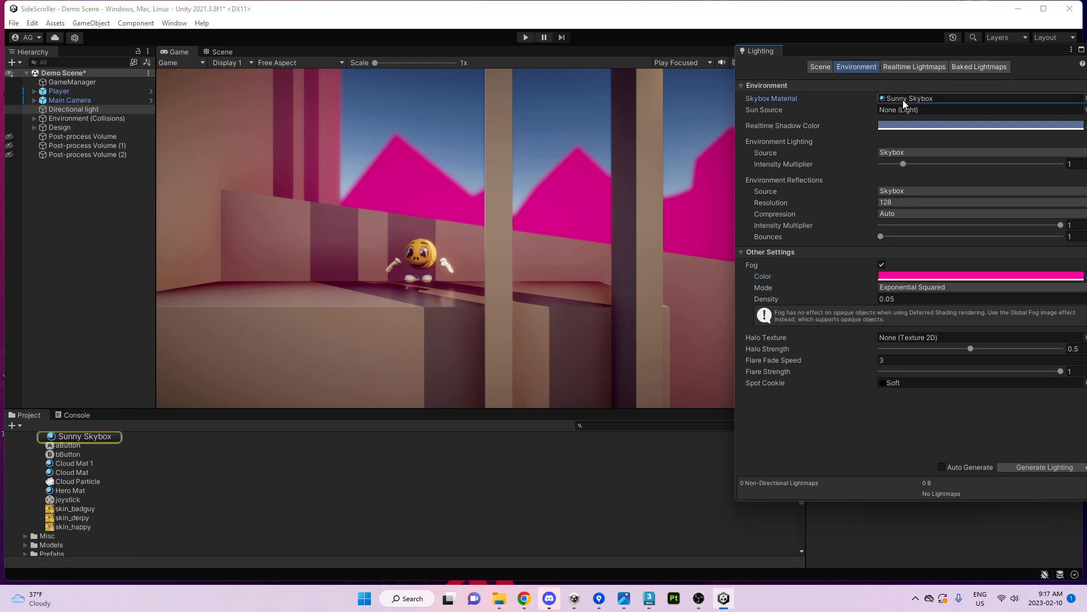
click(101, 505)
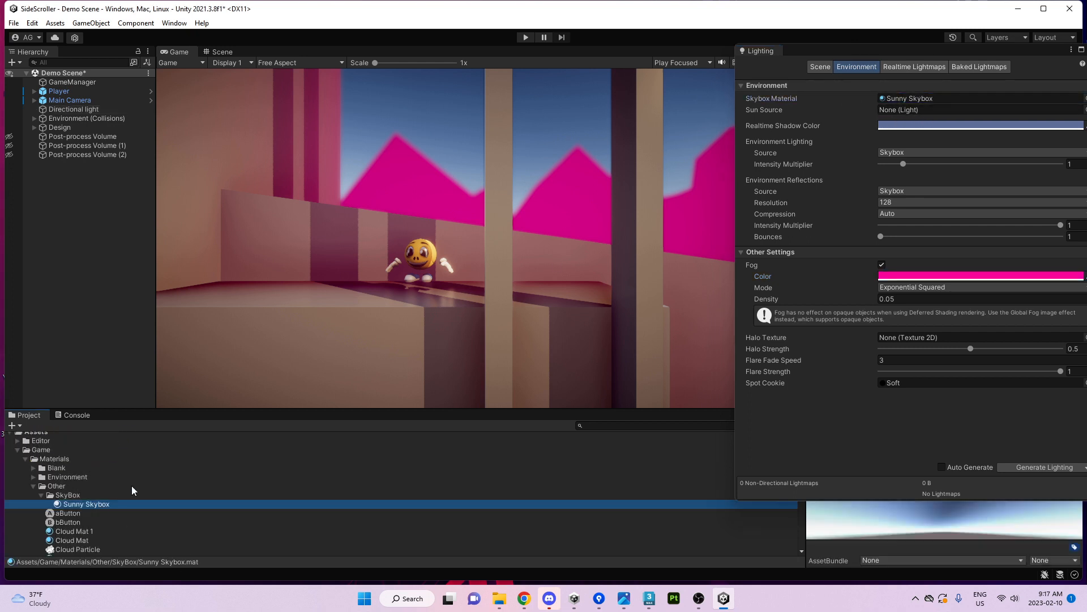
drag(899, 49, 1086, 51)
click(1057, 142)
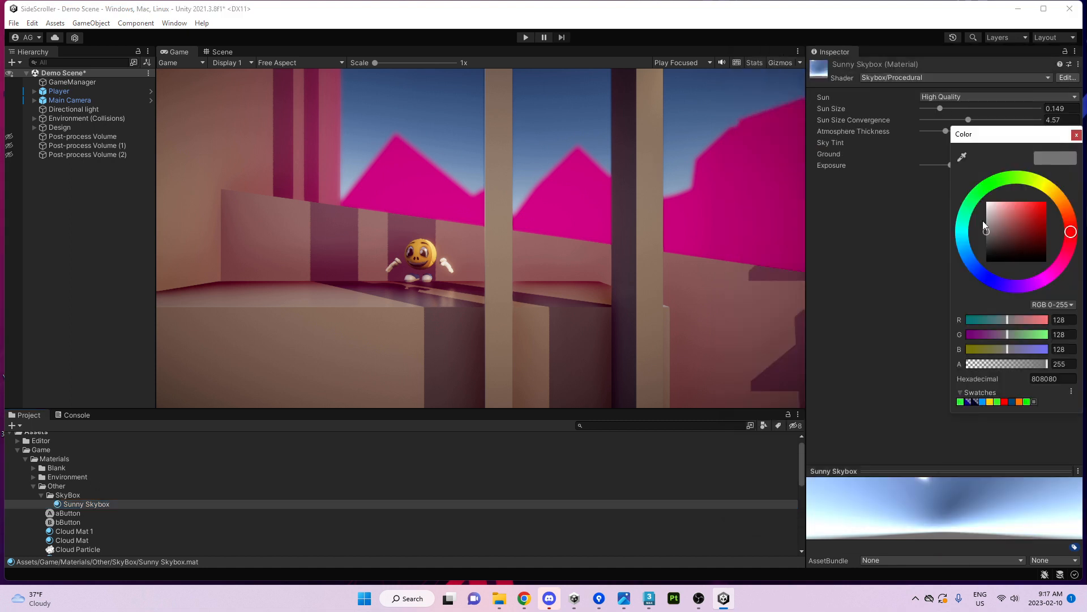
click(1040, 224)
click(1041, 213)
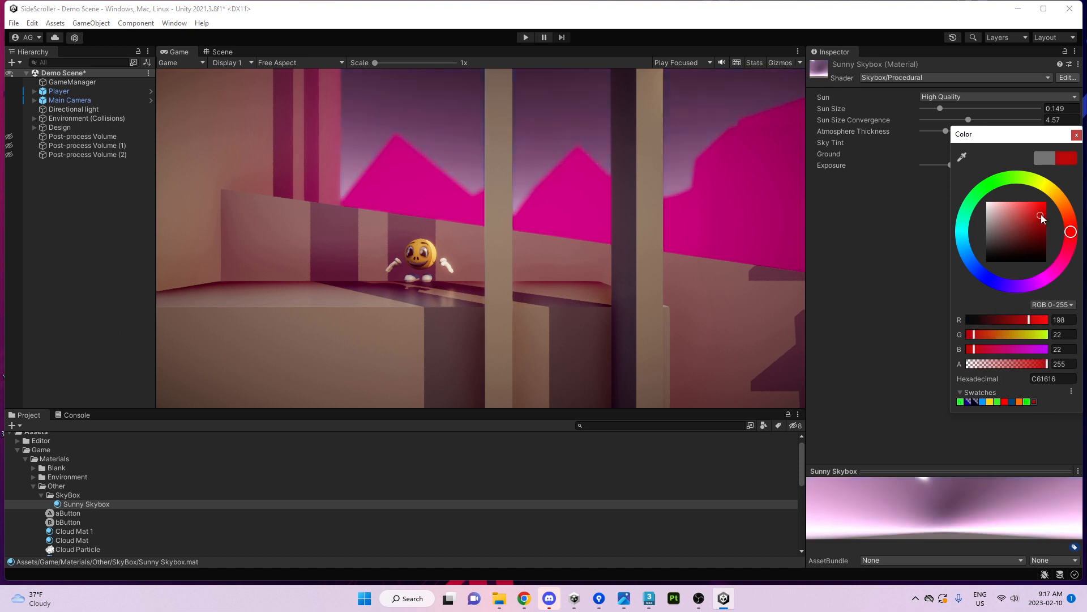
mouse_move(1067, 262)
mouse_down()
mouse_move(1043, 281)
mouse_move(1068, 258)
mouse_up()
drag(1045, 216, 1046, 203)
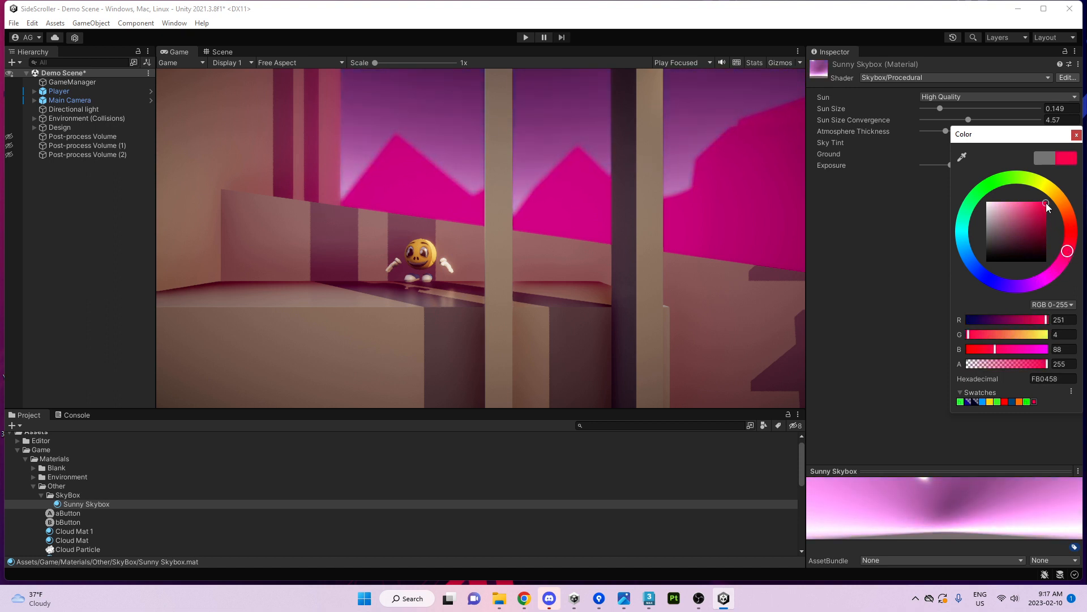
click(1076, 134)
Set the Sunny Skybox material's Atmosphere Thickness to 0.7 and its Exposure to 4.37
drag(964, 163, 986, 168)
mouse_move(946, 131)
mouse_down()
mouse_move(993, 132)
mouse_move(941, 134)
mouse_up()
mouse_move(982, 168)
mouse_down()
mouse_move(989, 163)
mouse_move(970, 165)
mouse_move(986, 165)
mouse_up()
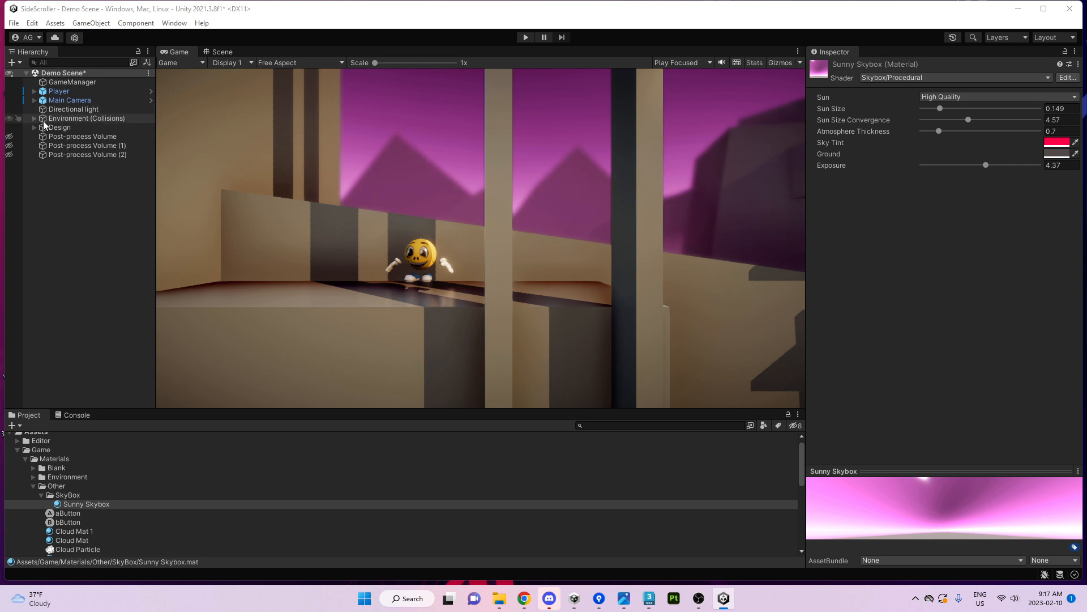
Try turning off Exclude Skybox for Deferred Fog in the main camera's Post-process Layer, and turn it back on
click(71, 137)
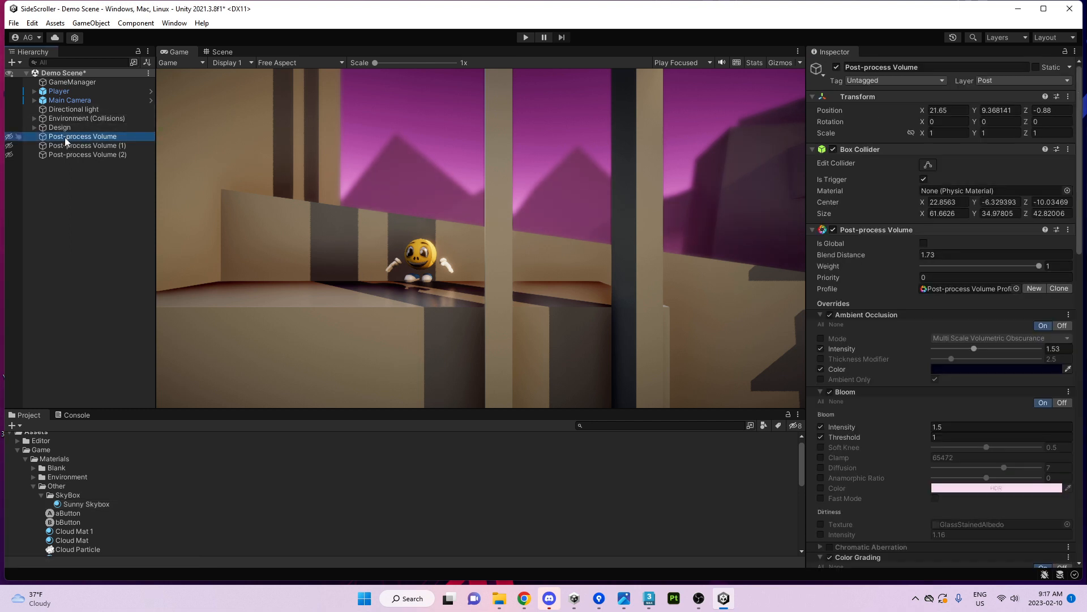
click(69, 100)
scroll(1020, 363, down, 5)
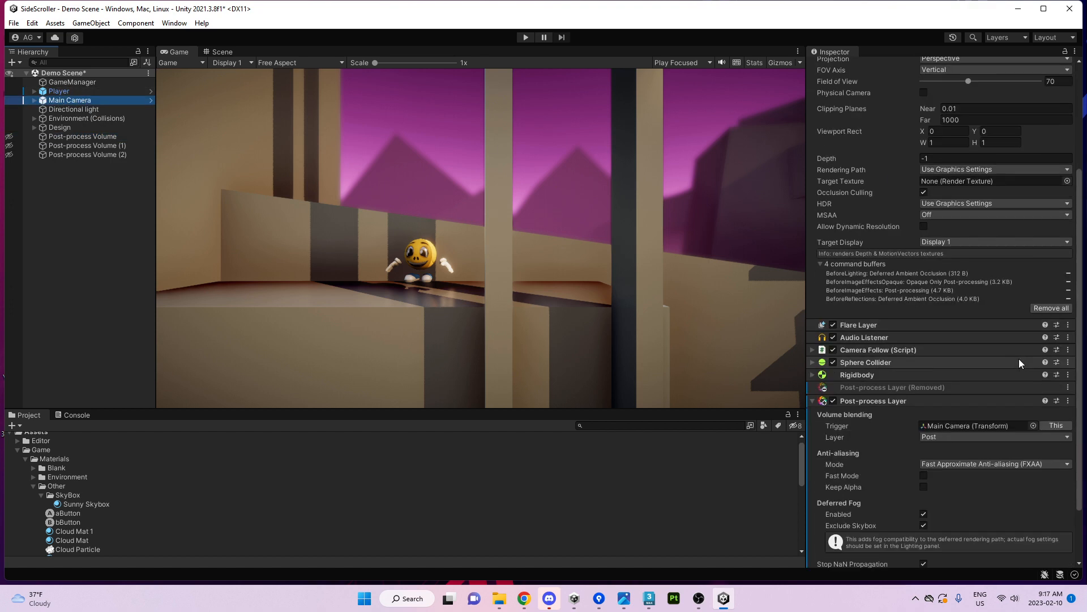
scroll(1019, 363, down, 3)
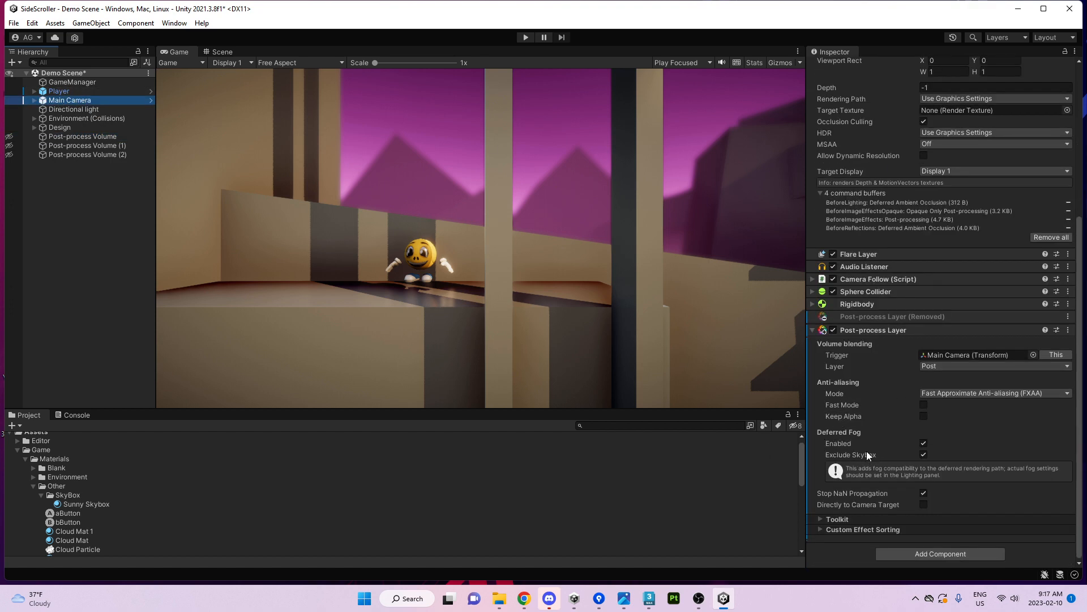
click(924, 455)
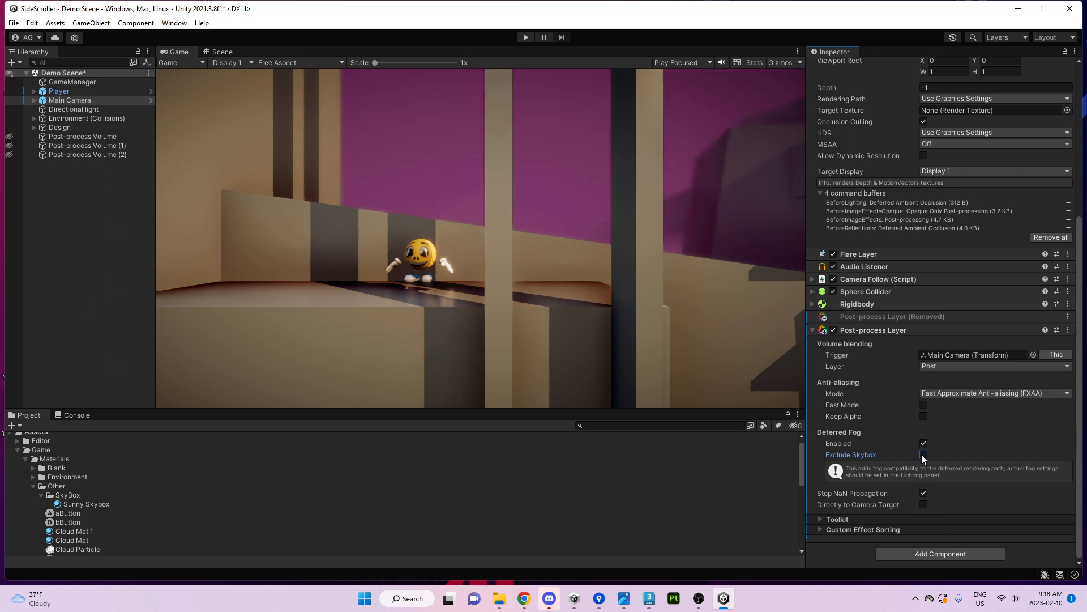
click(923, 455)
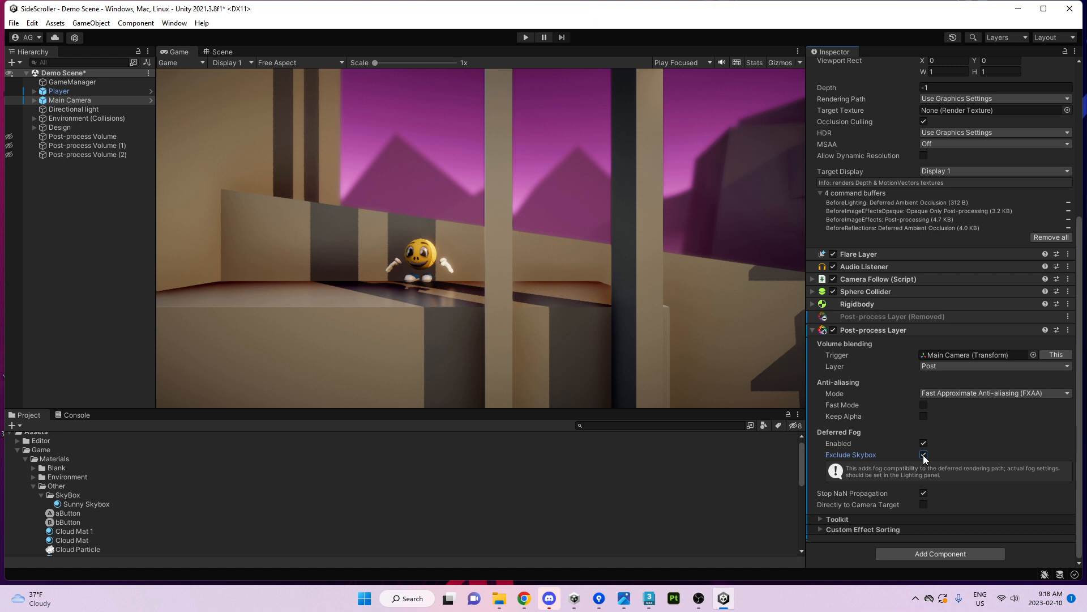
Try switching off Exclude Skybox and Deferred Fog in the main camera's Post-process Layer, turning each back on
click(924, 454)
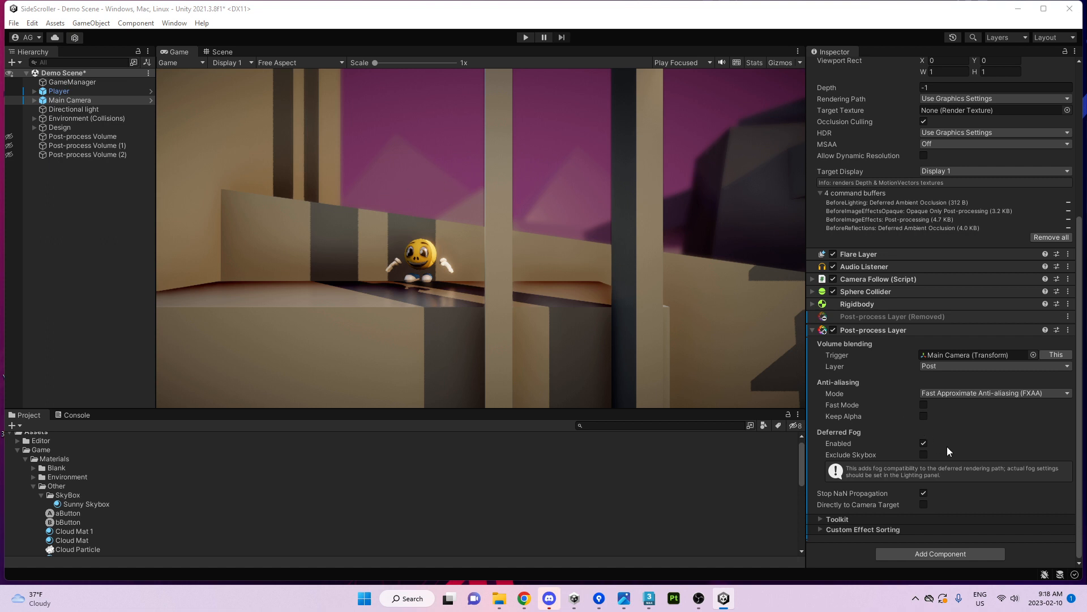
click(923, 454)
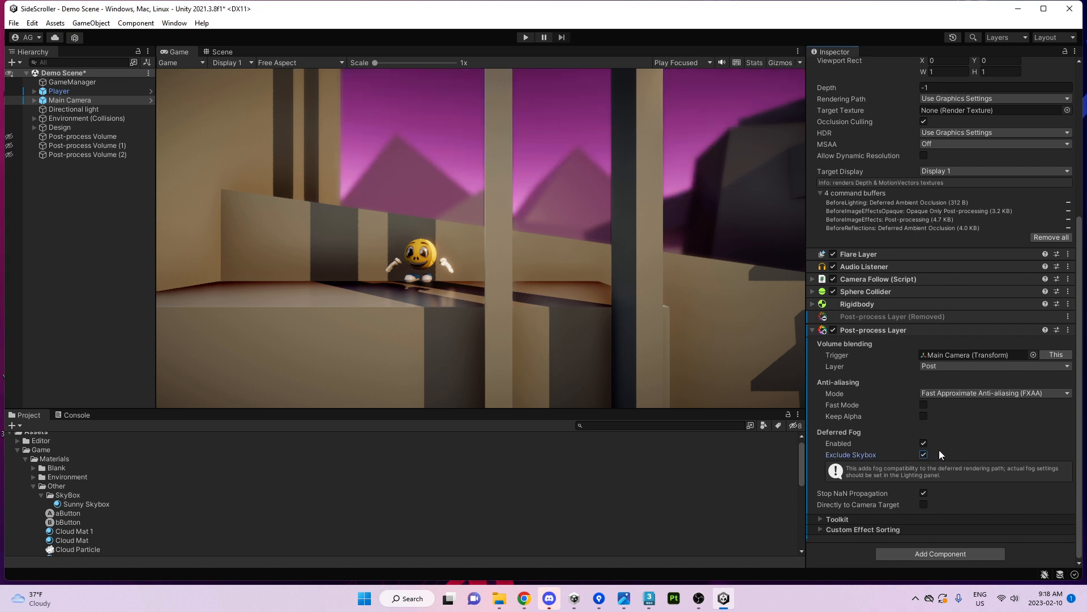
click(923, 442)
click(923, 439)
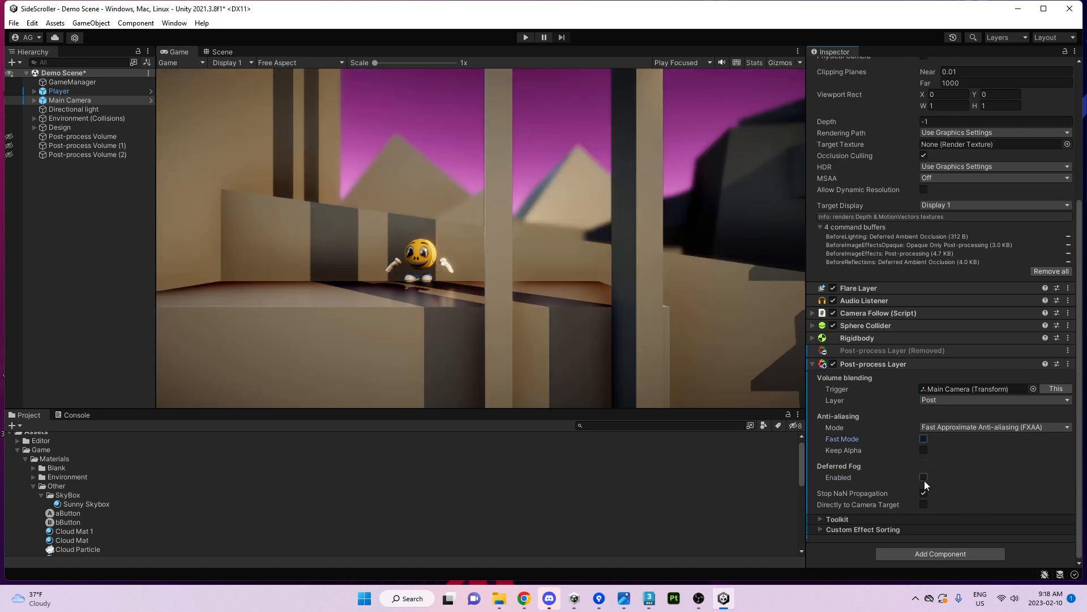
click(924, 477)
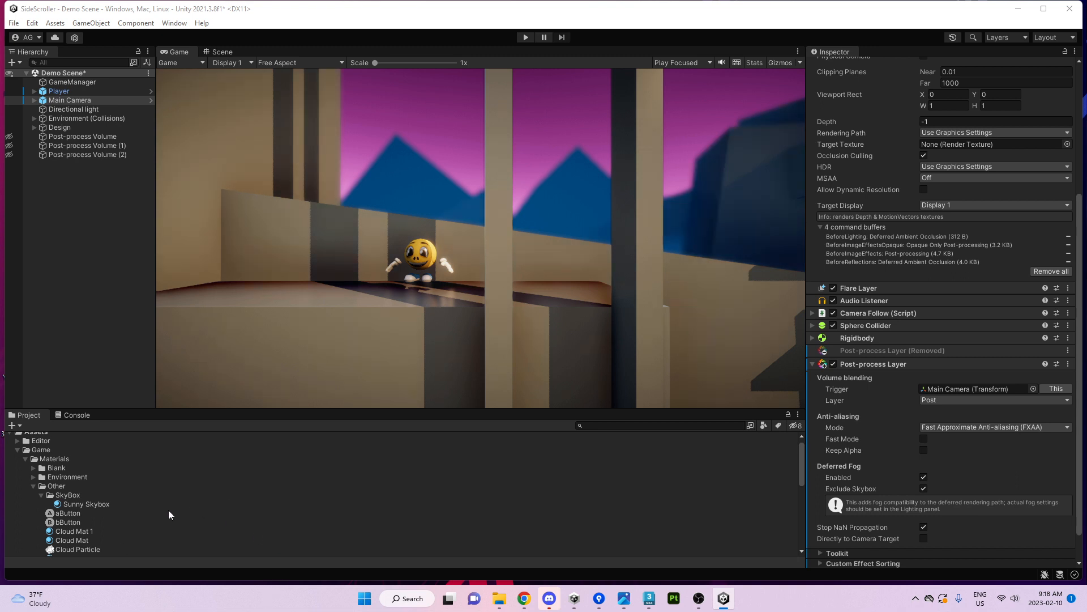
Change the Sunny Skybox material's Sky Tint to a near-white pale blue and its Exposure to 2.93
click(98, 506)
click(1057, 142)
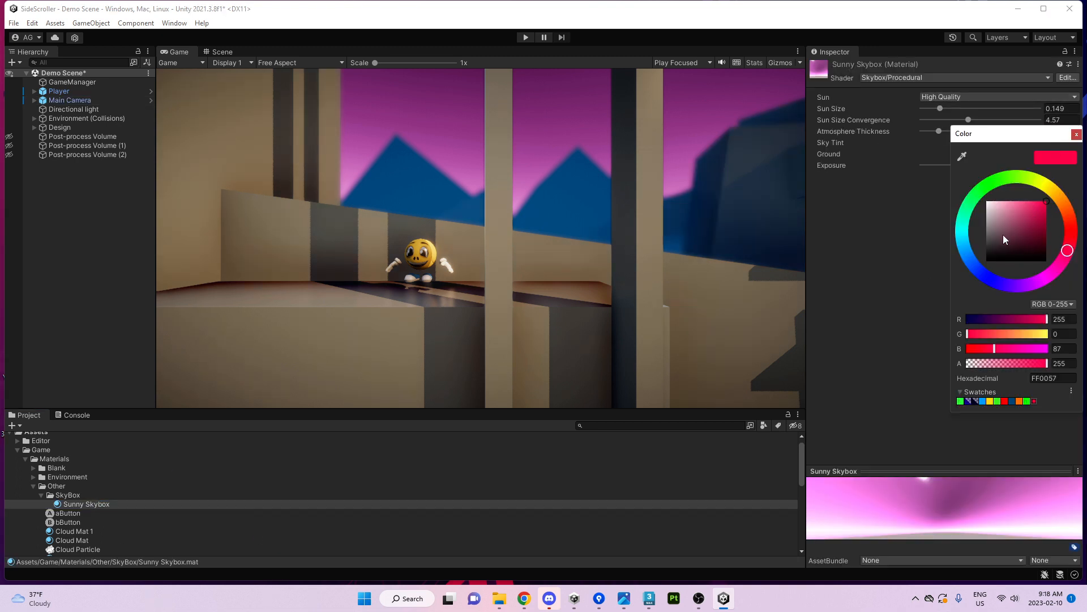
click(969, 257)
mouse_move(1022, 219)
mouse_down()
mouse_move(992, 200)
mouse_move(985, 165)
mouse_move(963, 171)
mouse_up()
click(1077, 134)
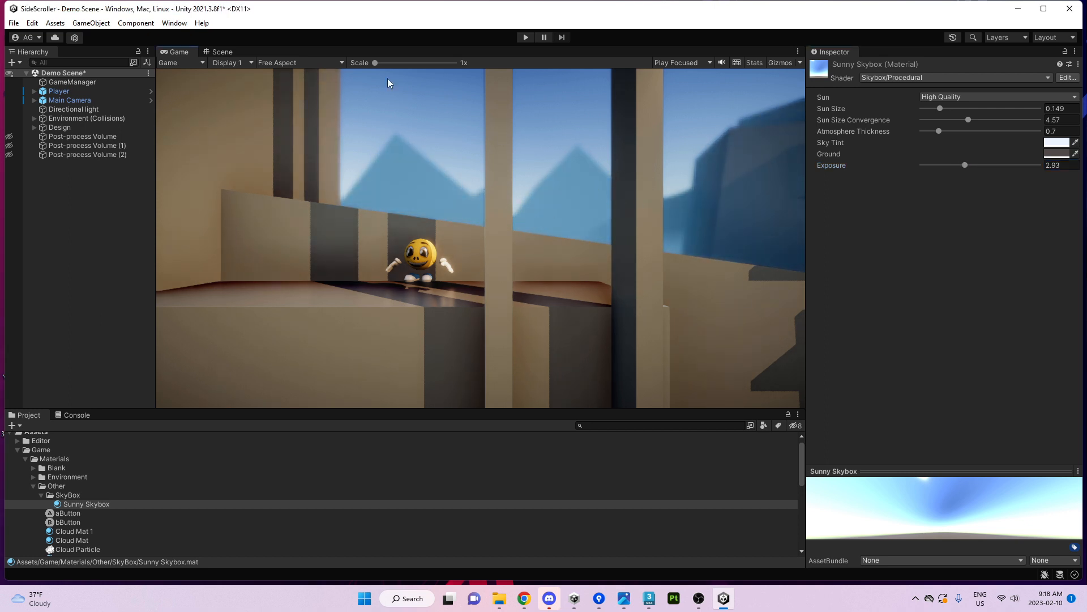
Play-test the level as far as the lava cave and stop the game
click(519, 38)
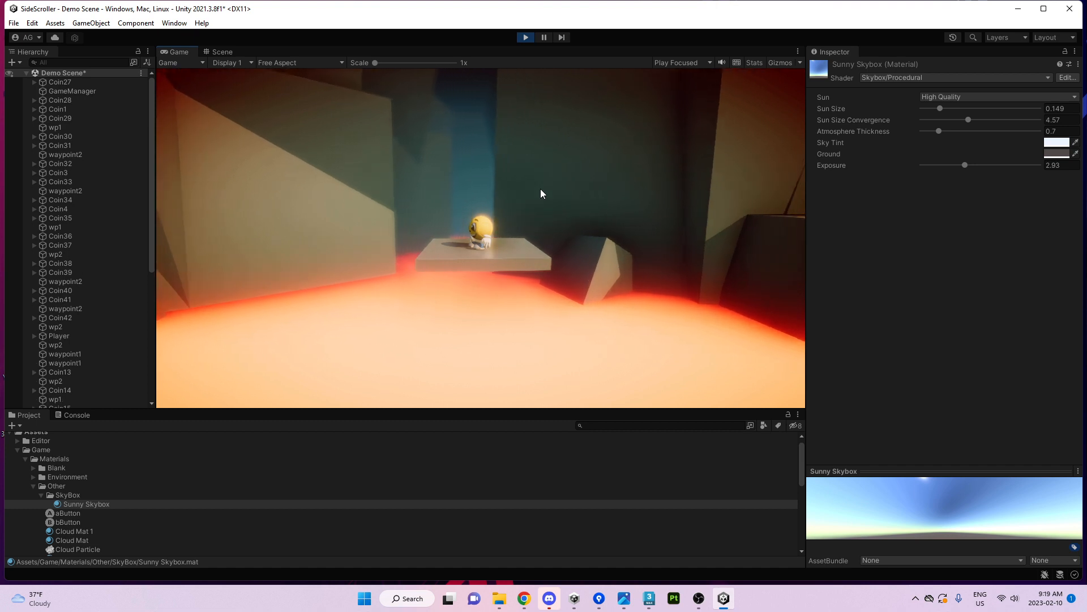
click(527, 37)
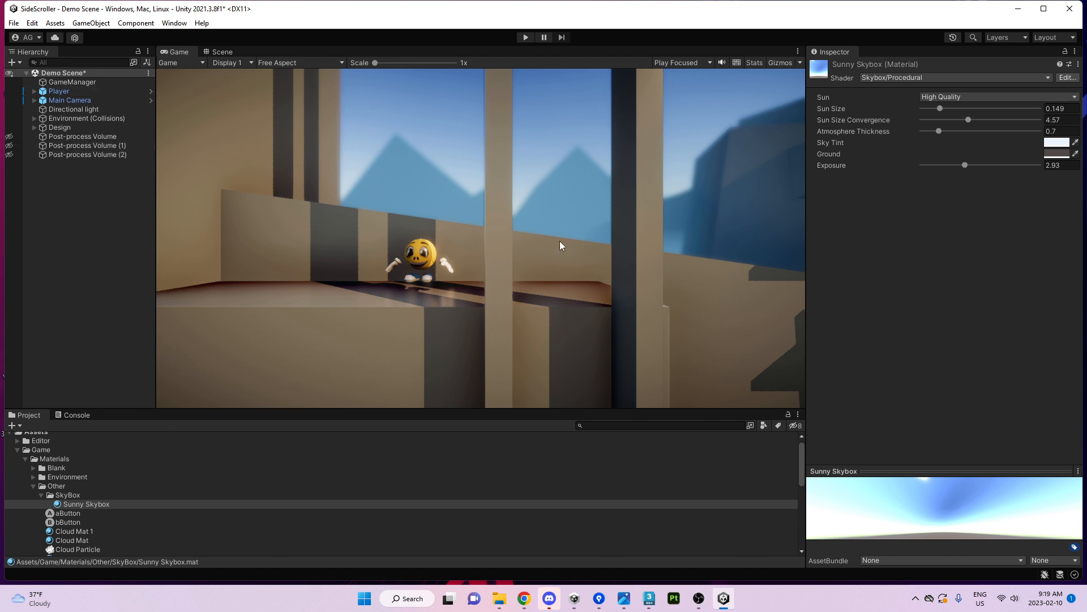
Move the Player and Main Camera together to the stone platform over the lava and check the framing in the Game view
click(68, 100)
ctrl+click(59, 90)
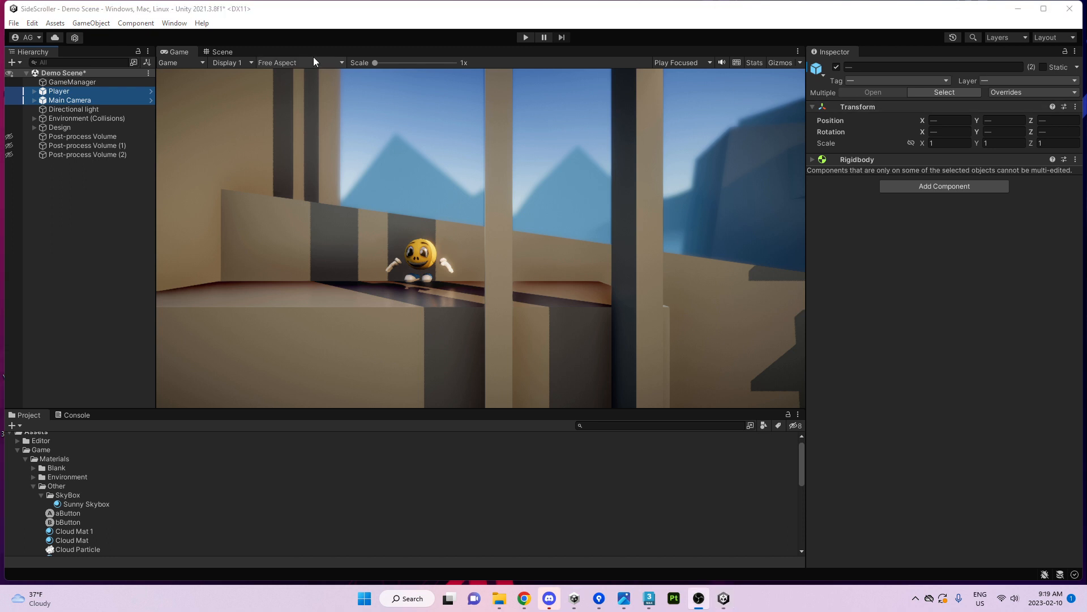
key(w)
right_drag(415, 169, 320, 237)
drag(311, 230, 671, 266)
right_drag(671, 266, 633, 306)
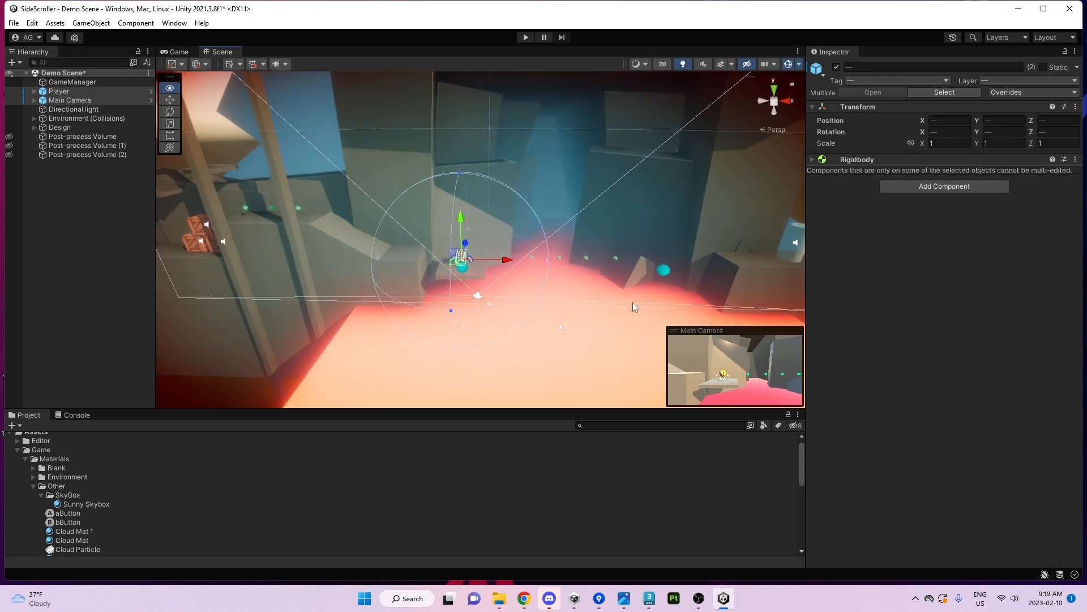
key(f)
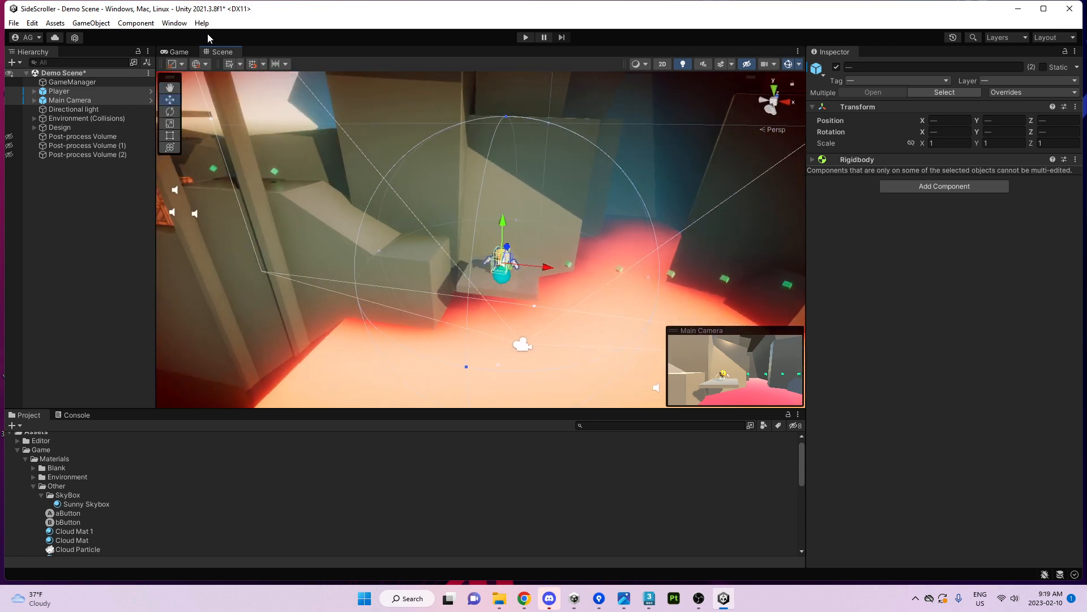
click(187, 55)
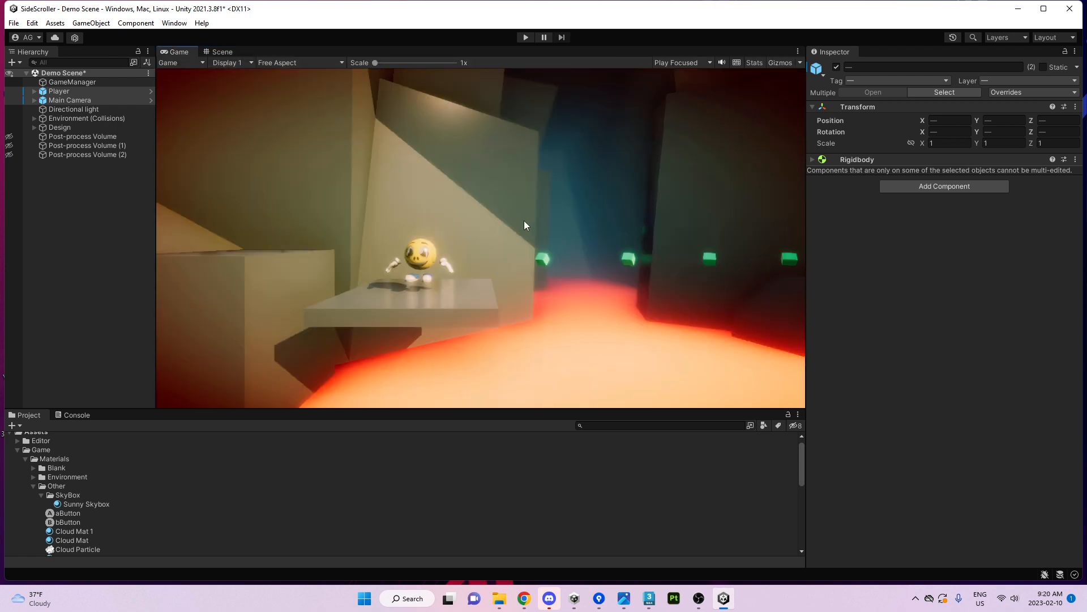
Lower the Player and Main Camera slightly so the character stands on the platform surface
click(222, 52)
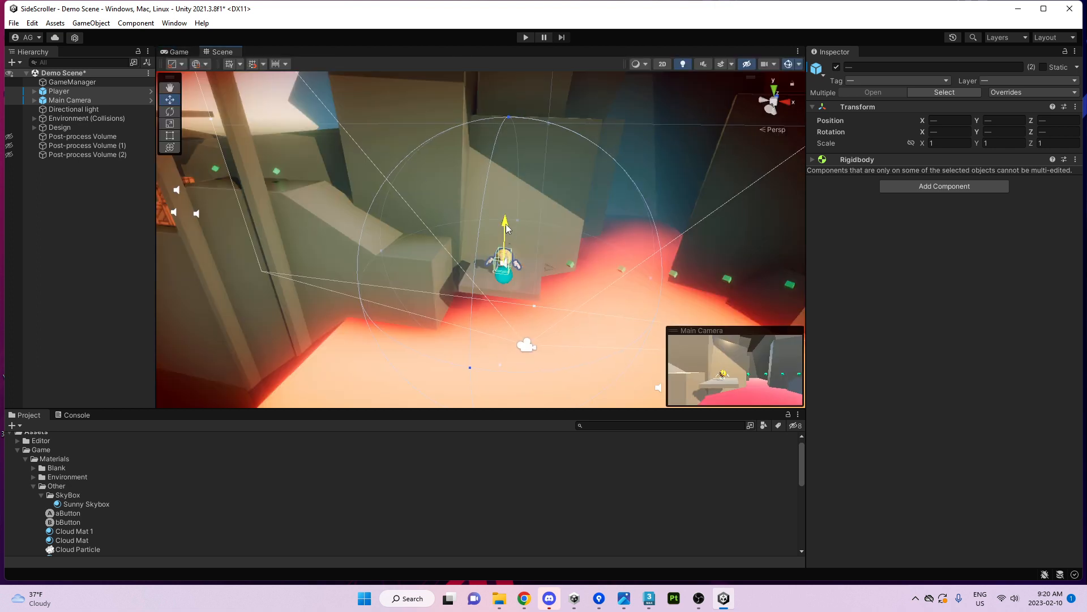
drag(507, 229, 507, 233)
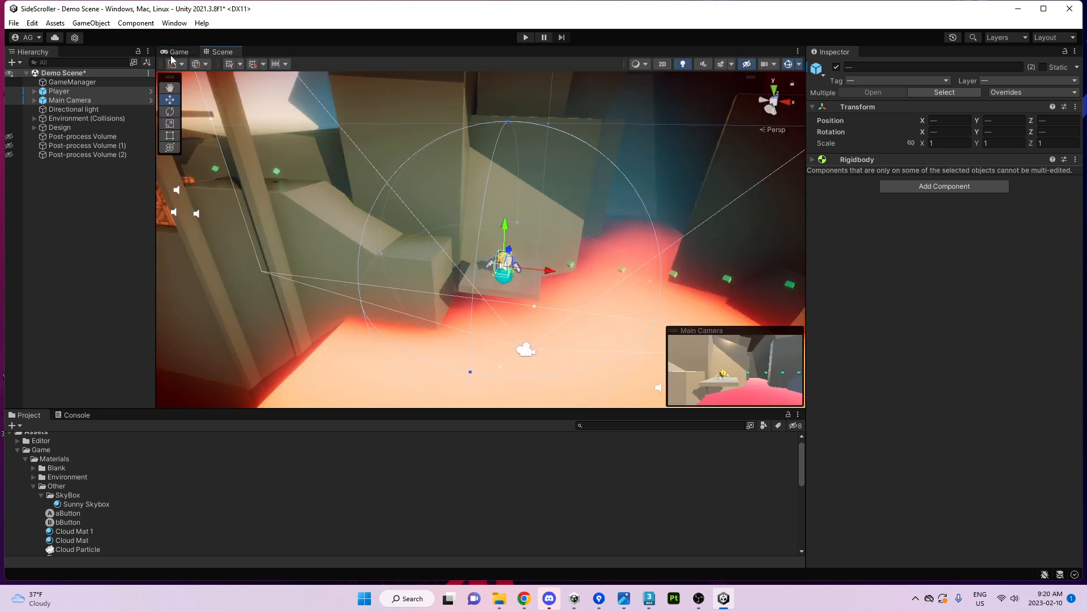
click(178, 52)
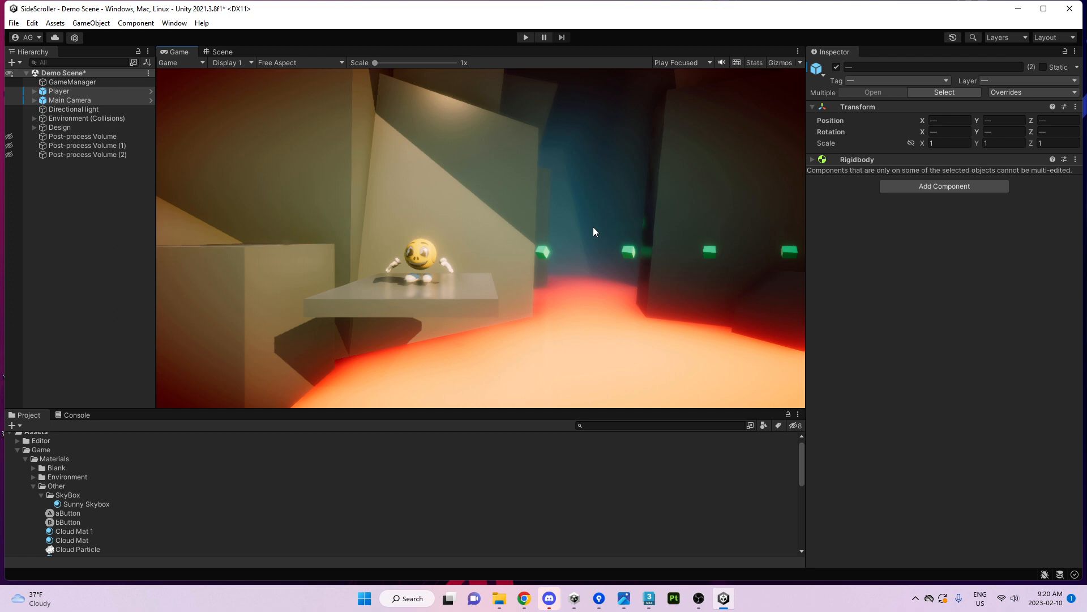
Duplicate the overhead Floor block above the lava cave, move the copy toward the open front and shorten it to Z scale 53.01427
click(221, 52)
right_drag(522, 361, 472, 156)
click(425, 132)
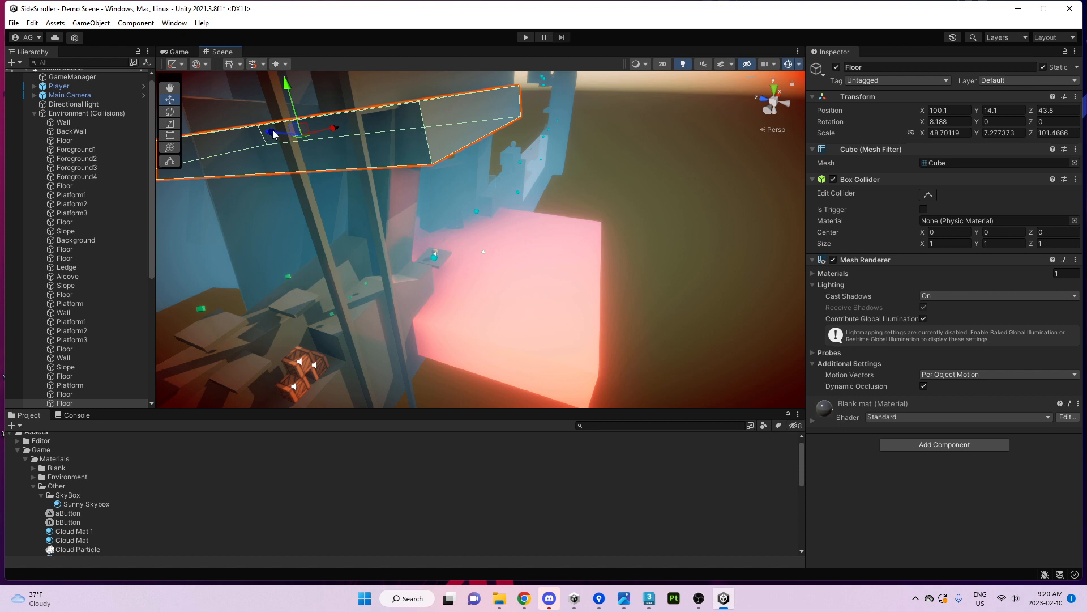
key(ctrl+d)
drag(272, 133, 422, 154)
key(e)
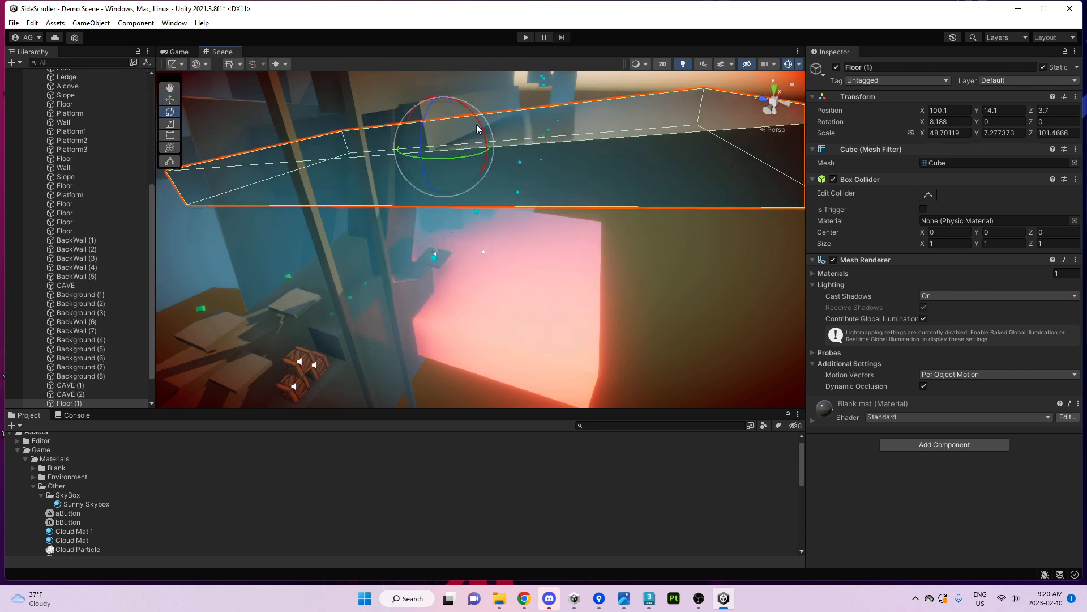
drag(477, 129, 626, 266)
key(w)
key(w)
Duplicate the shortened block, stand the copy upright at X rotation -85.575 and place it in front of the cave at Y -7.9, Z -30.8
key(ctrl+d)
key(e)
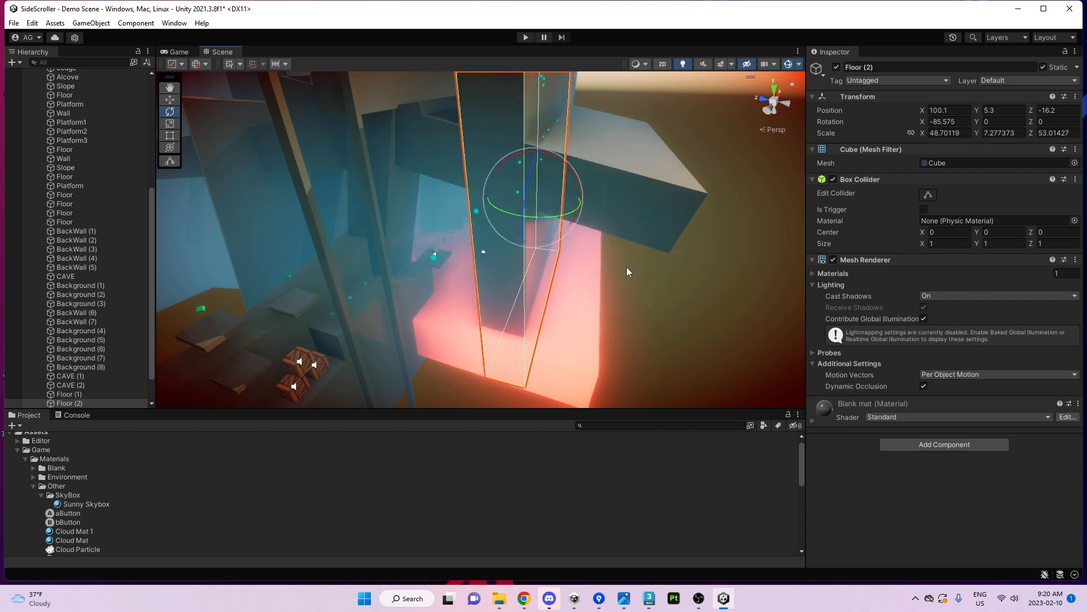
key(w)
drag(546, 196, 502, 287)
right_drag(502, 287, 386, 195)
key(w)
click(179, 52)
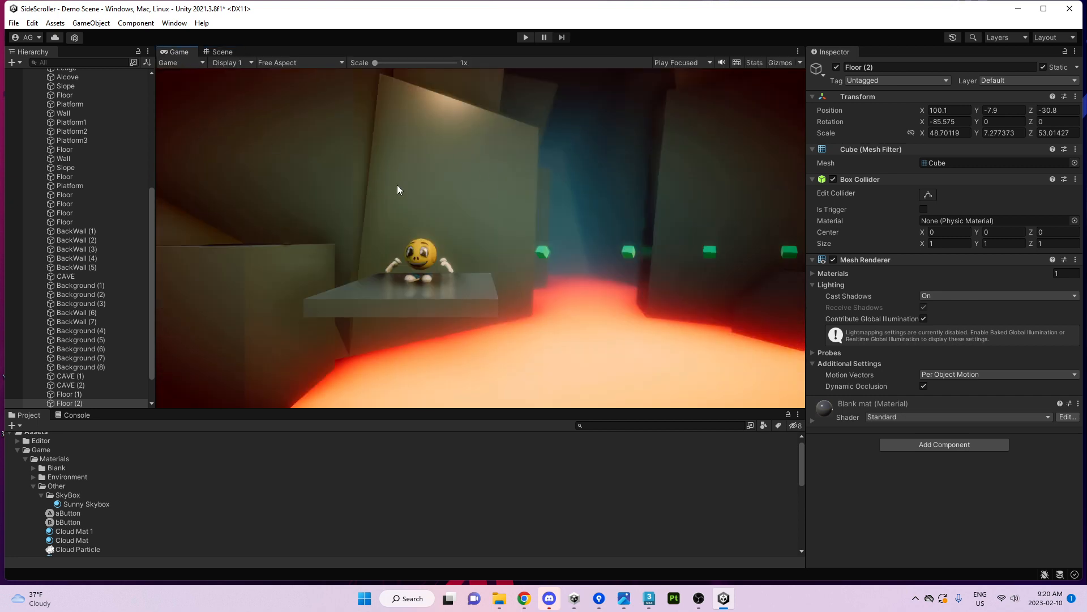
Duplicate the upright front block, rotate the copy to Y -75 and move it to X 120.9, Z -37 as a side wall
click(221, 56)
right_drag(298, 249, 384, 206)
key(s)
click(384, 206)
shift+click(375, 252)
right_drag(377, 252, 423, 267)
click(411, 299)
key(e)
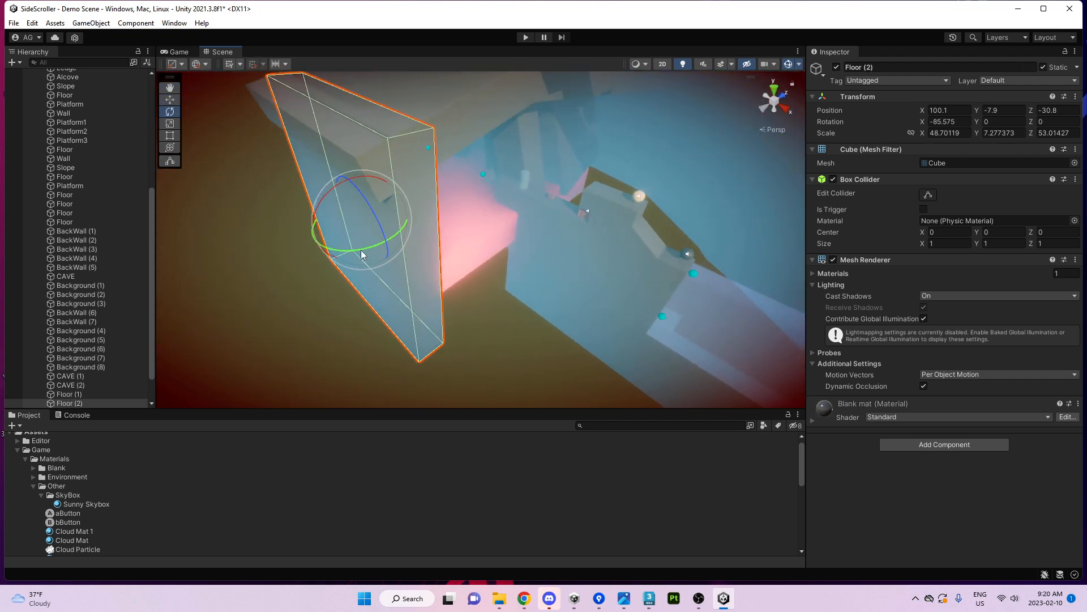
key(ctrl+d)
drag(360, 251, 501, 229)
key(w)
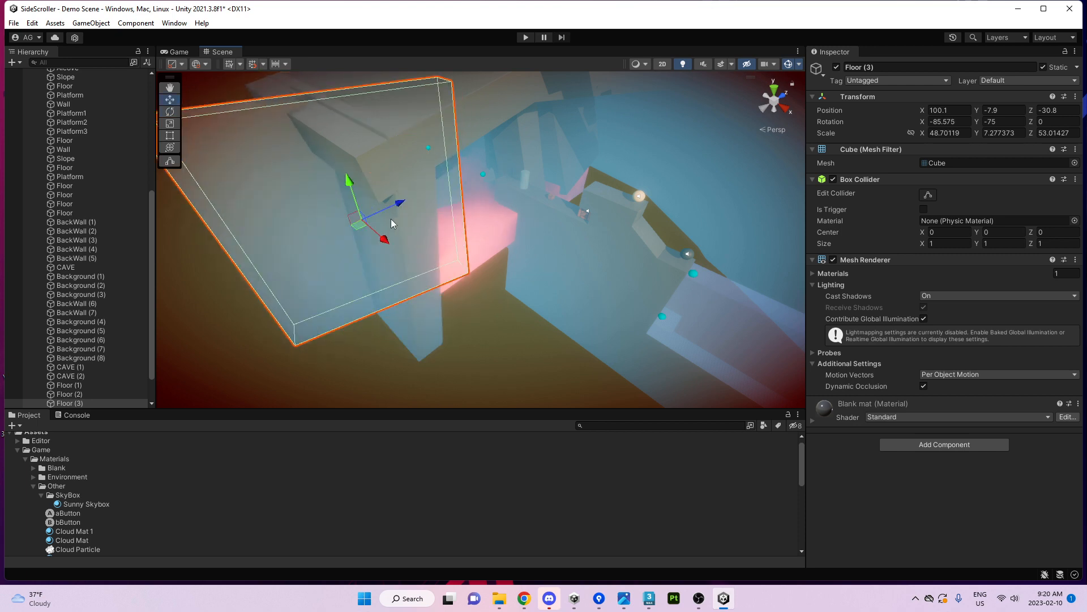
drag(361, 234, 382, 290)
right_drag(383, 291, 572, 247)
Narrow the side wall block to X scale 27.25854 and reposition it at X 123.9, Z -30.5
key(r)
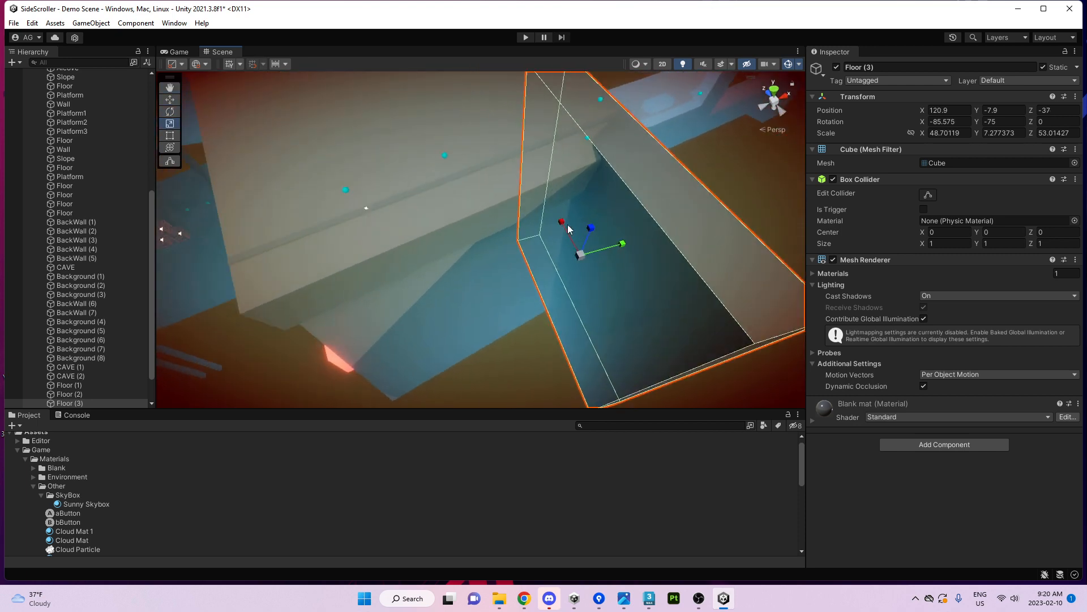
mouse_move(564, 230)
mouse_down()
mouse_move(578, 258)
mouse_move(566, 239)
mouse_up()
key(w)
right_drag(566, 239, 680, 232)
Duplicate the side wall block, move the copy to the opposite side at X 77.06, Z -25.75 and rotate it to Y -97.247
key(ctrl+d)
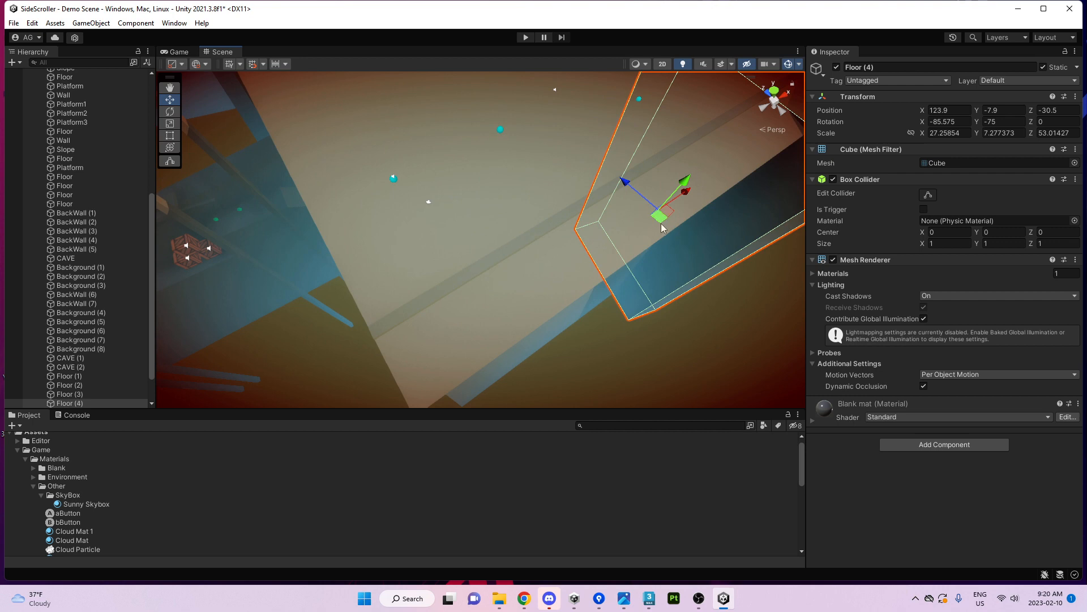
drag(660, 226, 502, 319)
key(e)
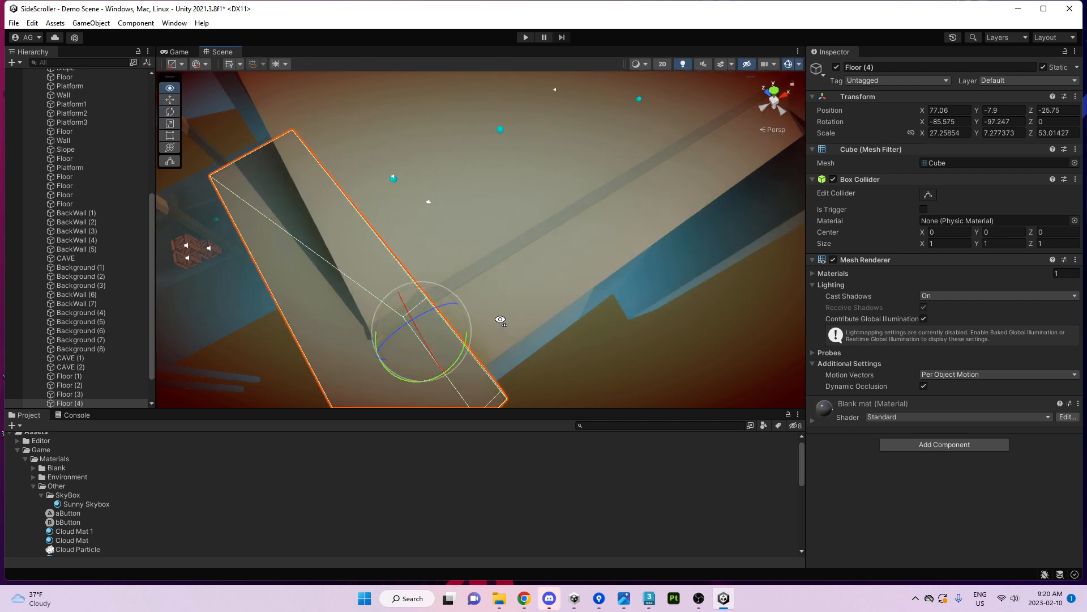
right_drag(501, 319, 627, 326)
Widen the second side wall to X scale 39.99374, shift it to X 75.04, Z -23.28 and check the cave in the Game view
key(r)
drag(598, 283, 617, 300)
key(w)
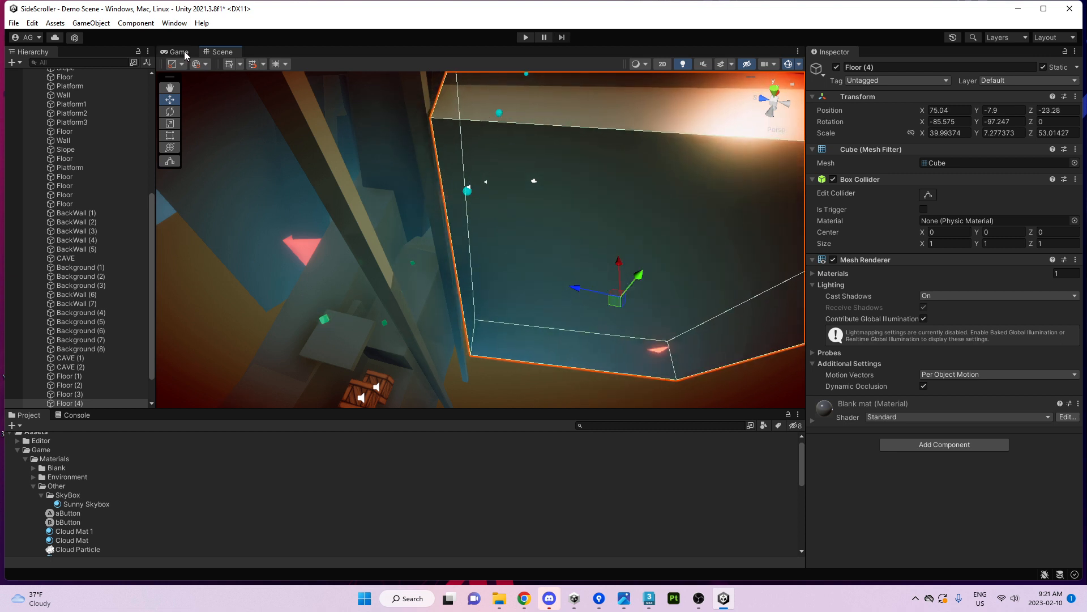
click(179, 52)
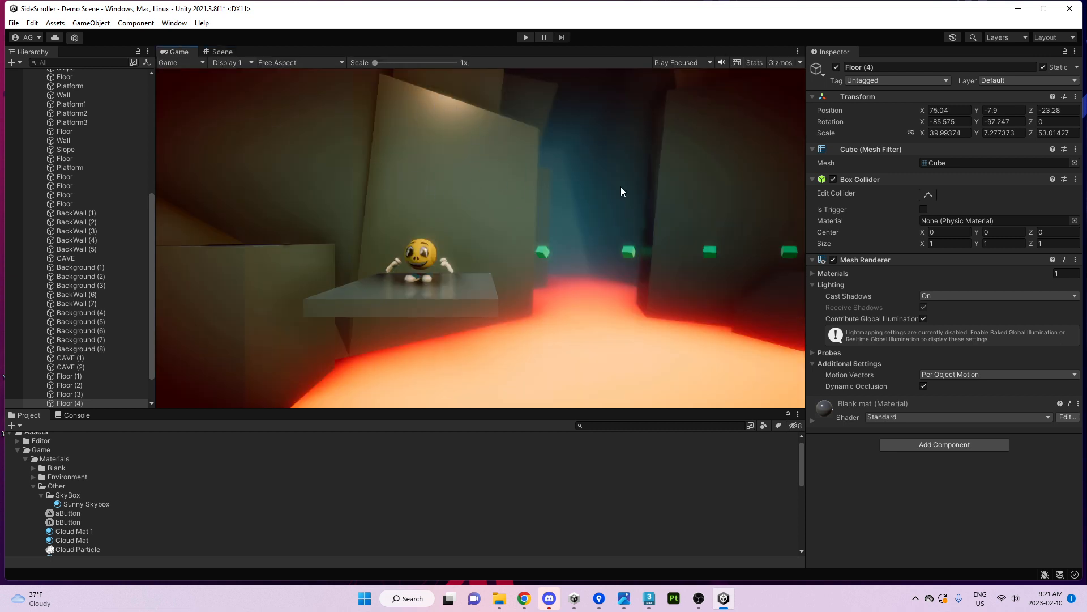
click(220, 52)
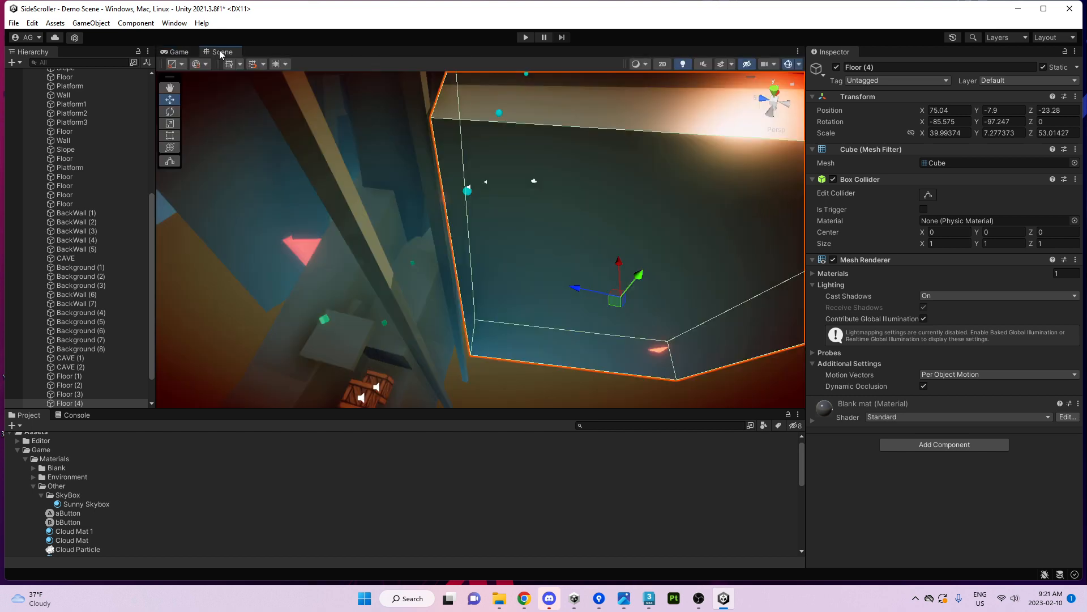
Select all four duplicated Floor blocks enclosing the lava cave and turn the view to face the cave interior
right_drag(611, 245, 546, 204)
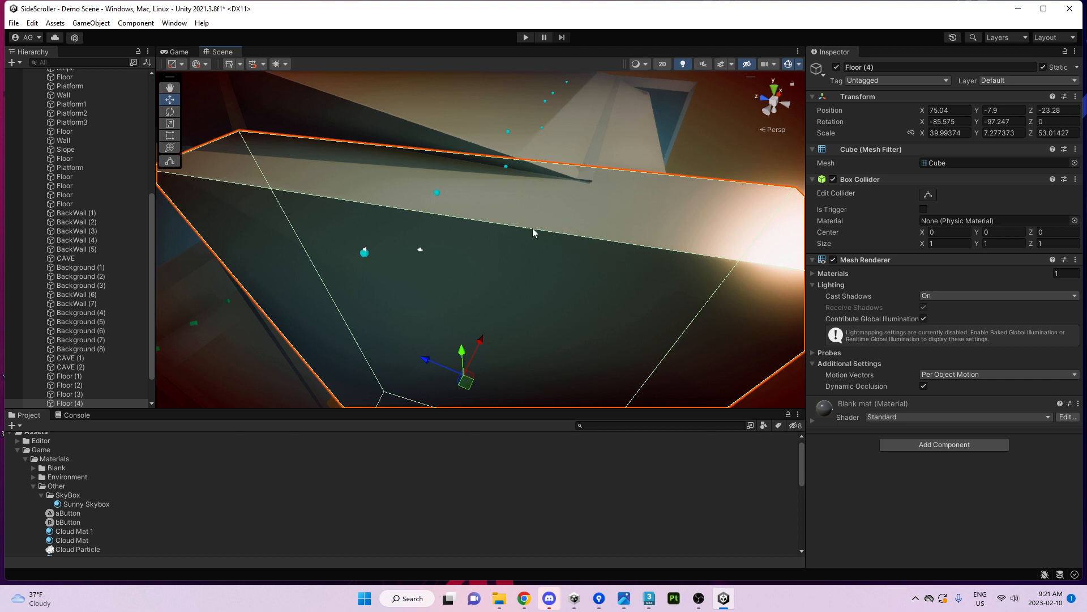
right_drag(555, 176, 559, 176)
shift+click(559, 176)
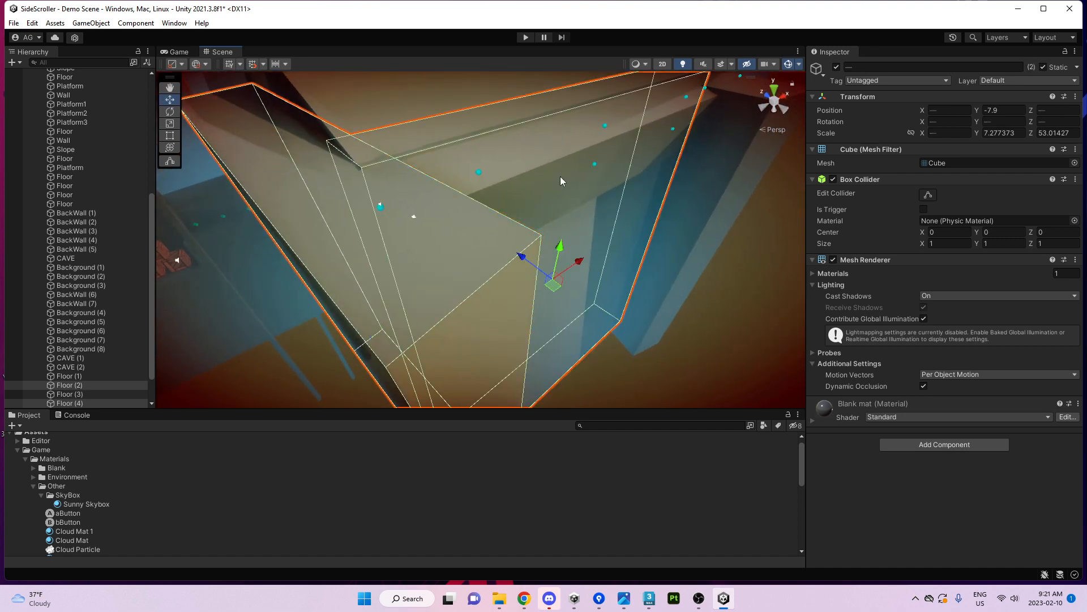
shift+click(560, 177)
shift+click(727, 174)
right_drag(670, 245, 552, 159)
Deactivate and reactivate the four enclosing blocks repeatedly to compare the cave's lighting with and without them
click(837, 67)
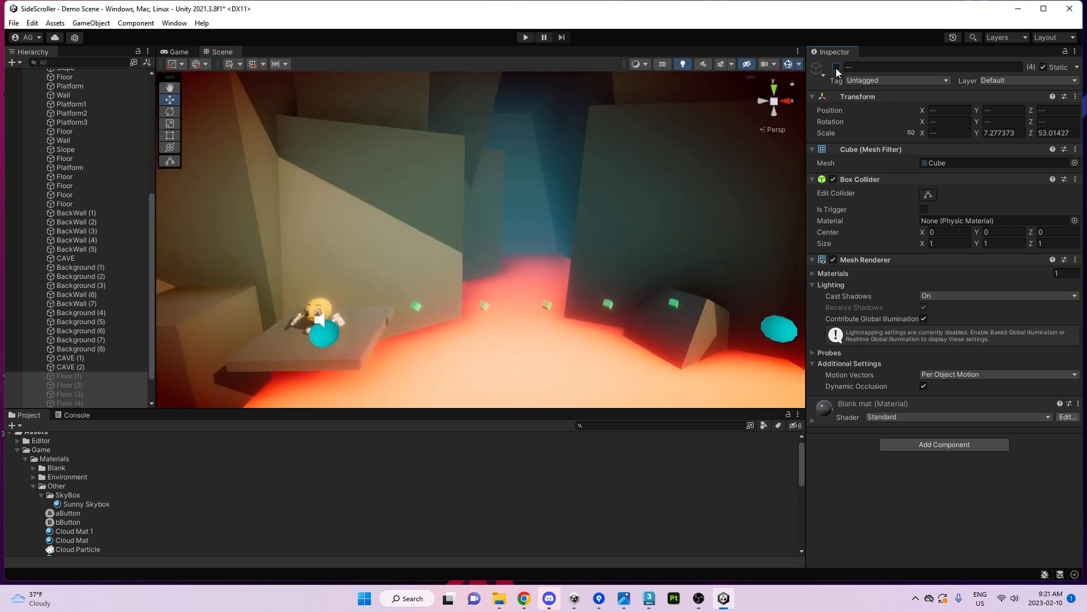
click(836, 67)
click(836, 68)
click(836, 67)
click(837, 68)
click(837, 67)
right_drag(623, 249, 679, 283)
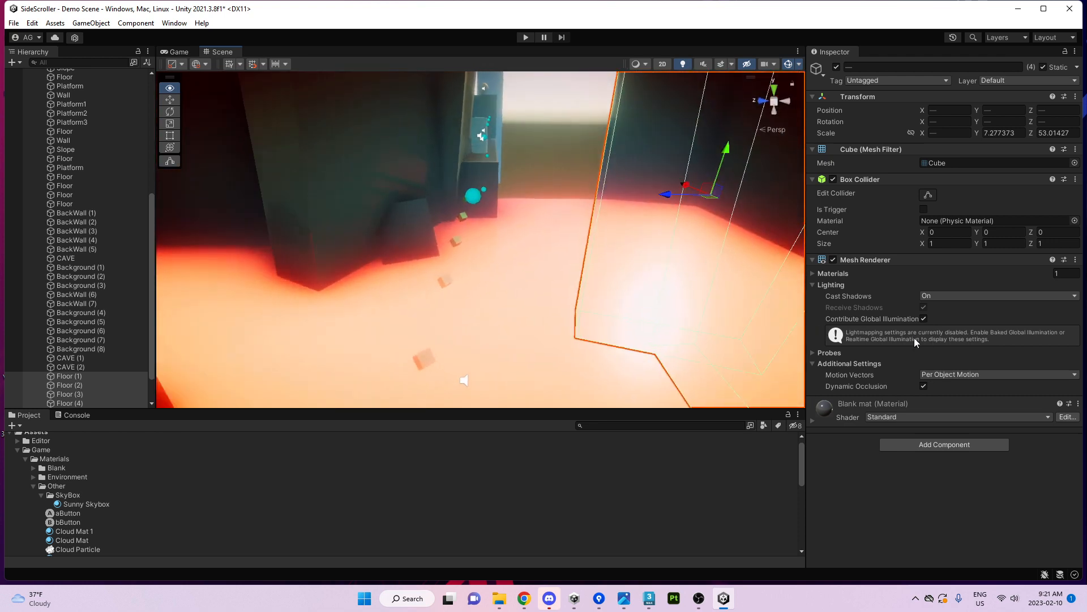
right_drag(916, 342, 950, 94)
click(835, 68)
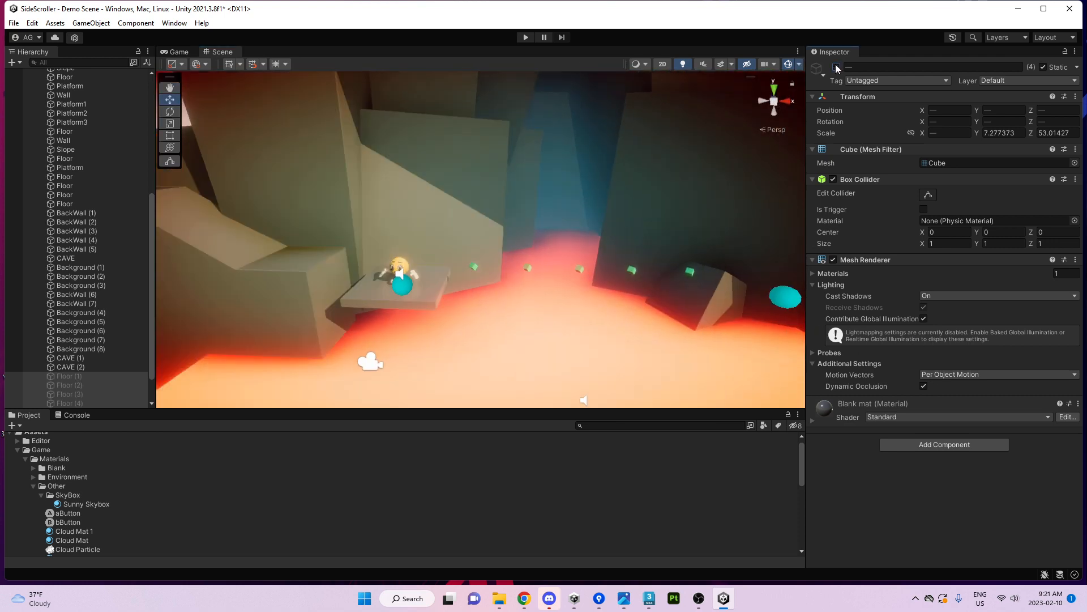
click(835, 67)
Rename the four enclosing blocks to Shadow and set their Cast Shadows option to Shadows Only
right_drag(595, 201, 818, 251)
right_drag(554, 295, 727, 272)
key(a)
key(s)
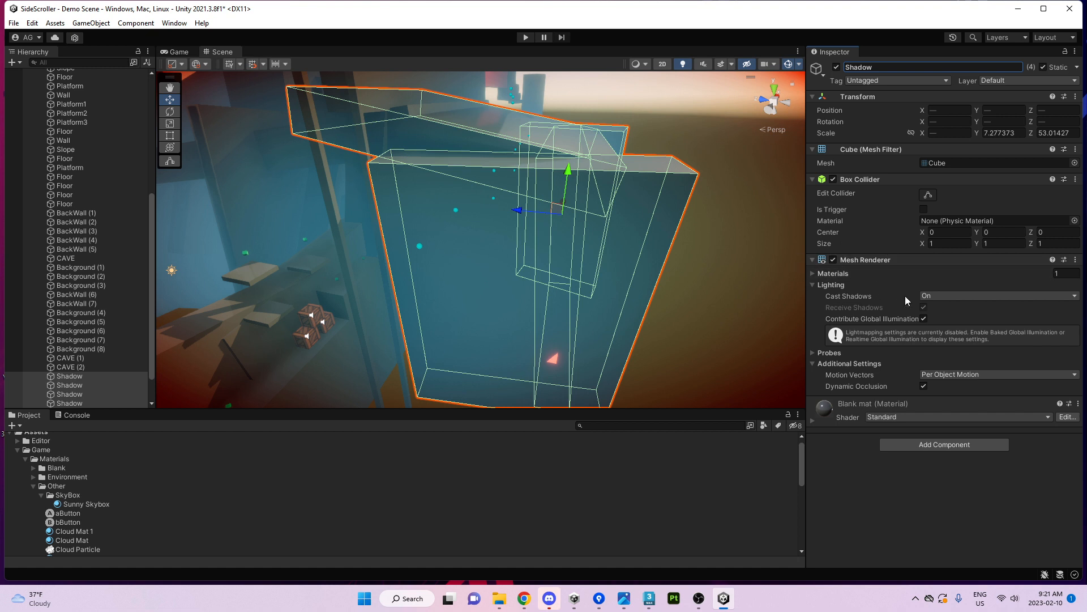
click(936, 295)
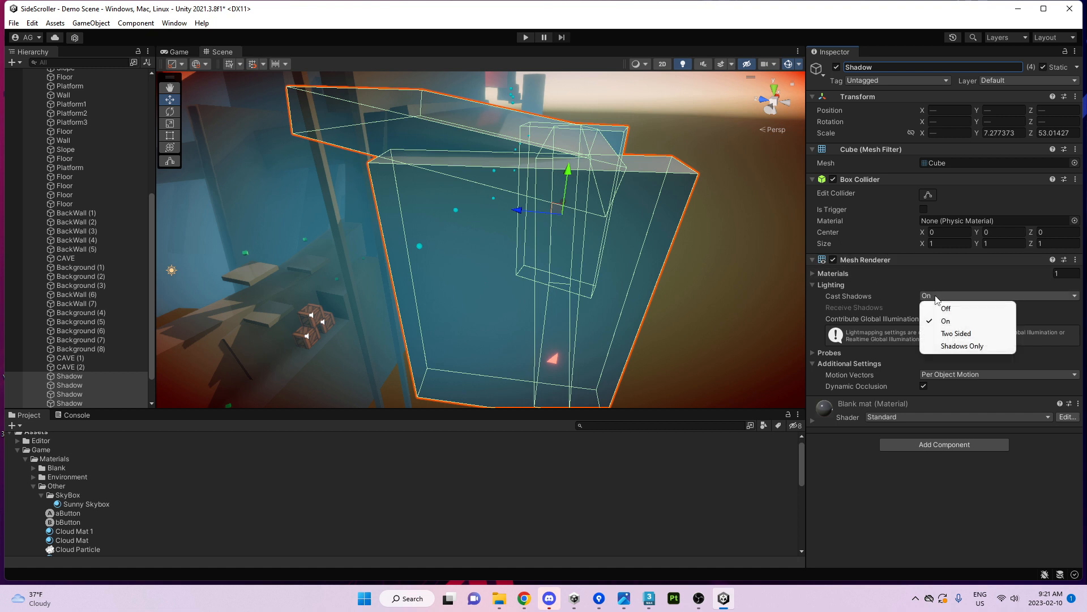
click(958, 347)
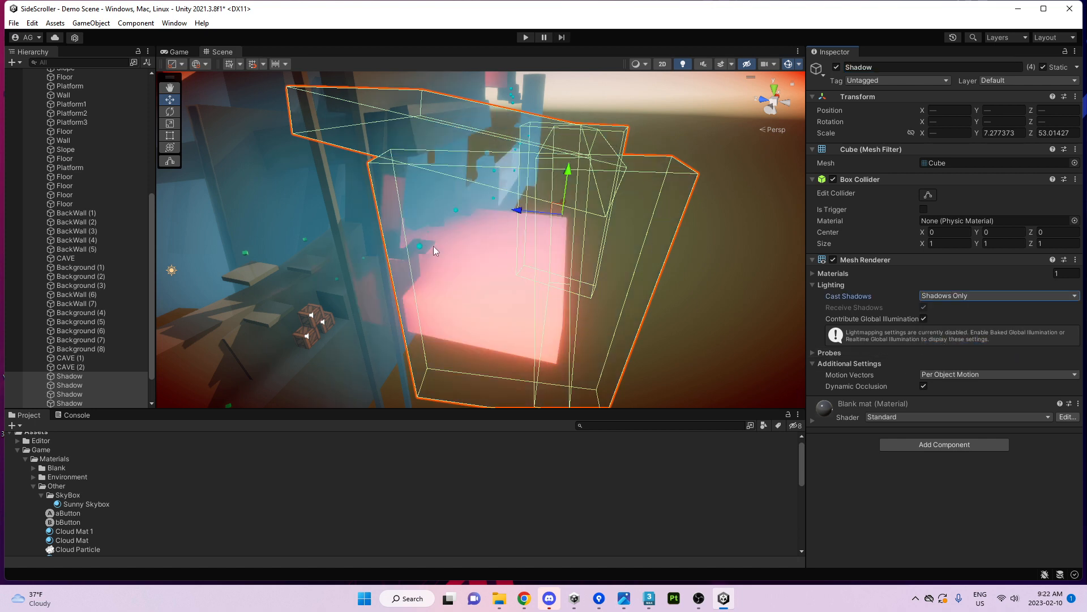
Examine the cave and its four enclosing Shadow blocks from inside and outside, and clear the selection
right_drag(641, 274, 543, 295)
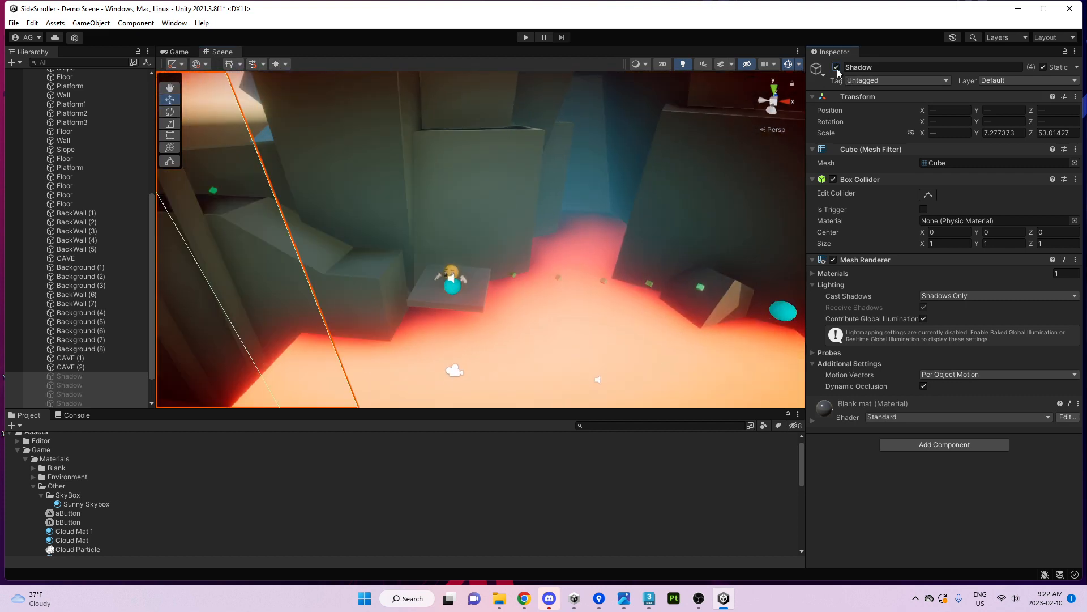
key(f)
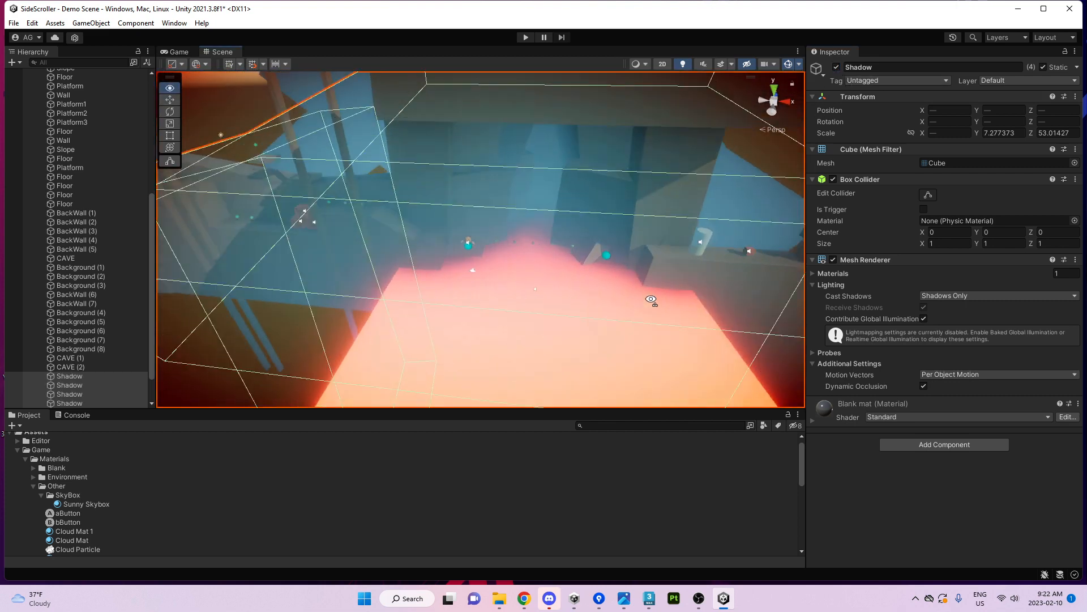
key(s)
right_drag(631, 293, 752, 297)
click(593, 267)
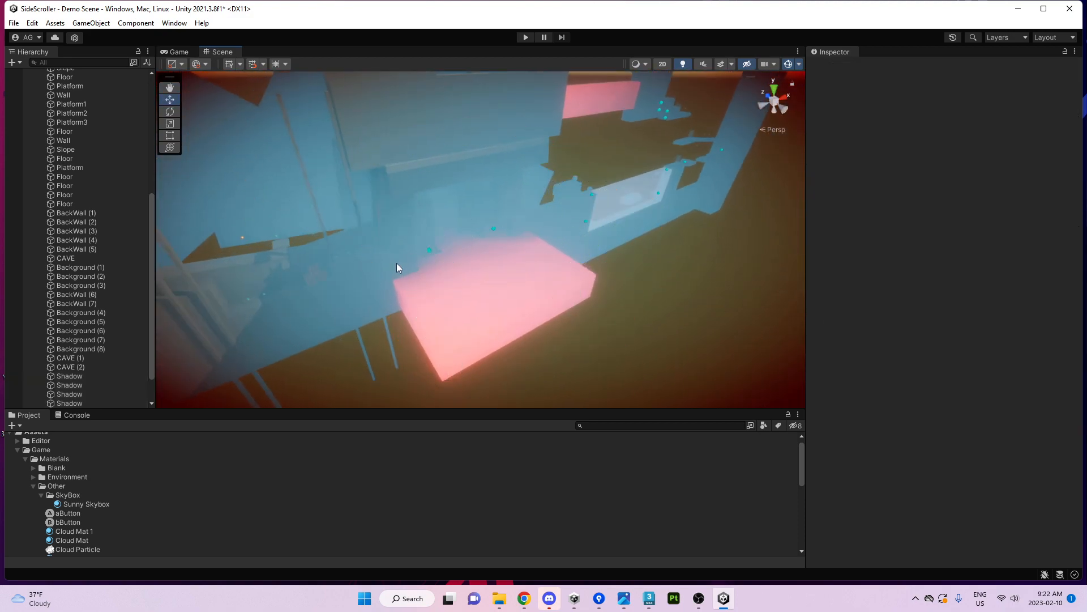
Duplicate the second Shadow block beside the lava cave and move the copy to X 45.4, Z 0.5
click(79, 378)
click(73, 386)
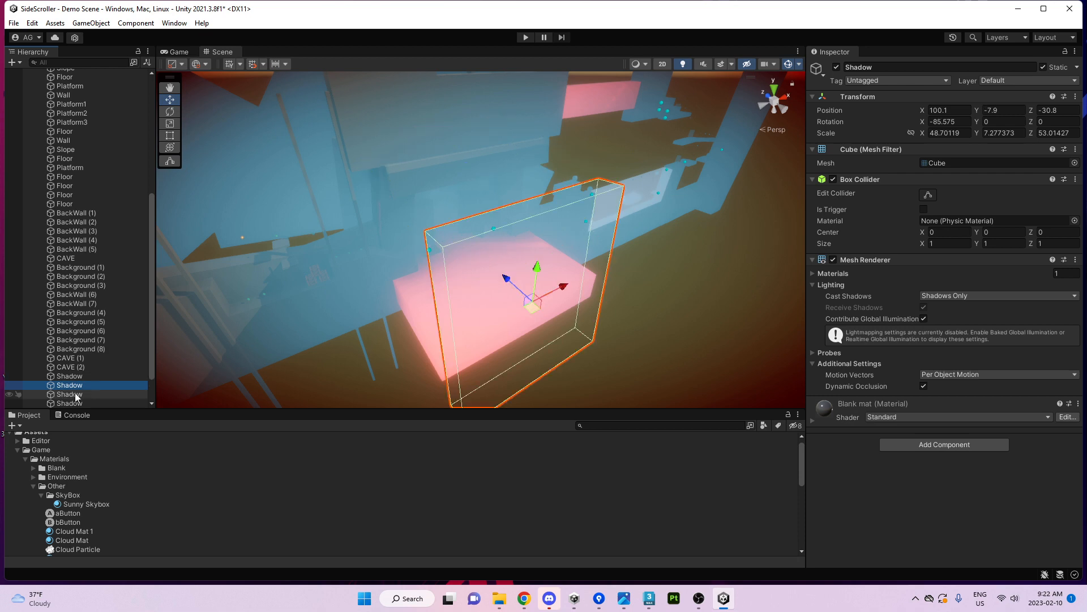
click(71, 378)
click(78, 387)
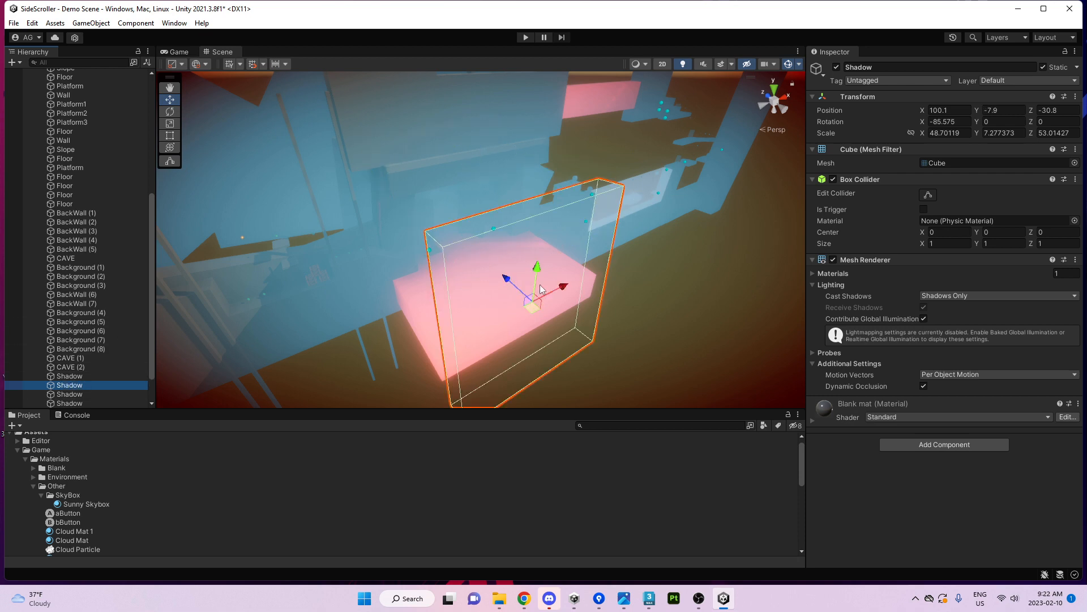
right_drag(640, 295, 718, 316)
key(ctrl+d)
drag(664, 259, 342, 297)
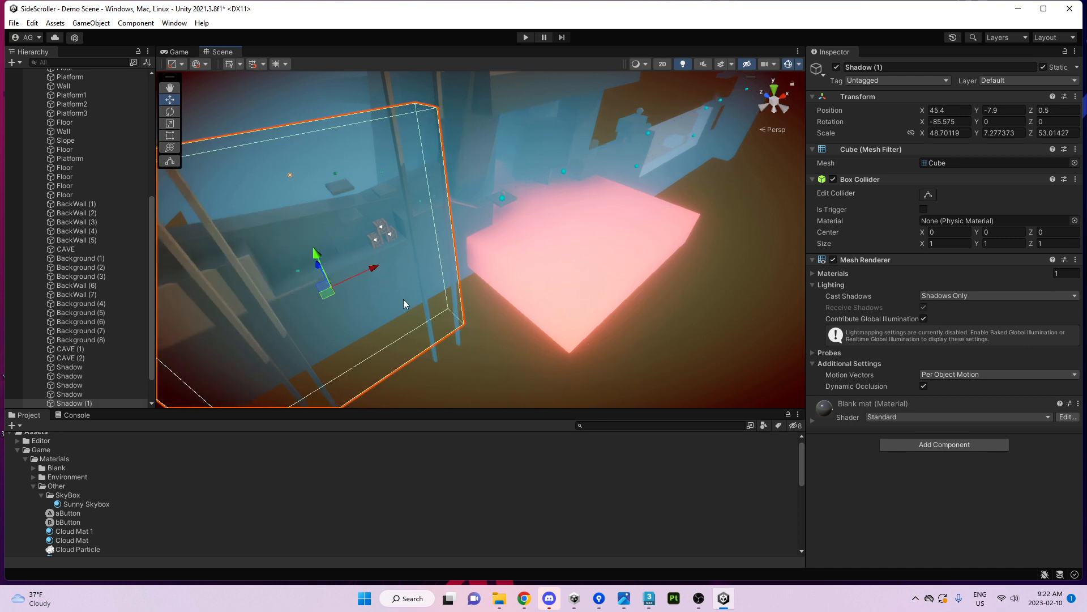
Shrink the copied Shadow block to a thin post, scale X -1.38121, Y 2.623857, position it at X 45.23, Y -19.41, Z -3.64 and duplicate it
right_drag(403, 299, 430, 291)
scroll(431, 292, up, 1)
key(r)
drag(561, 290, 513, 337)
key(w)
key(r)
key(w)
key(ctrl+d)
right_drag(512, 329, 512, 326)
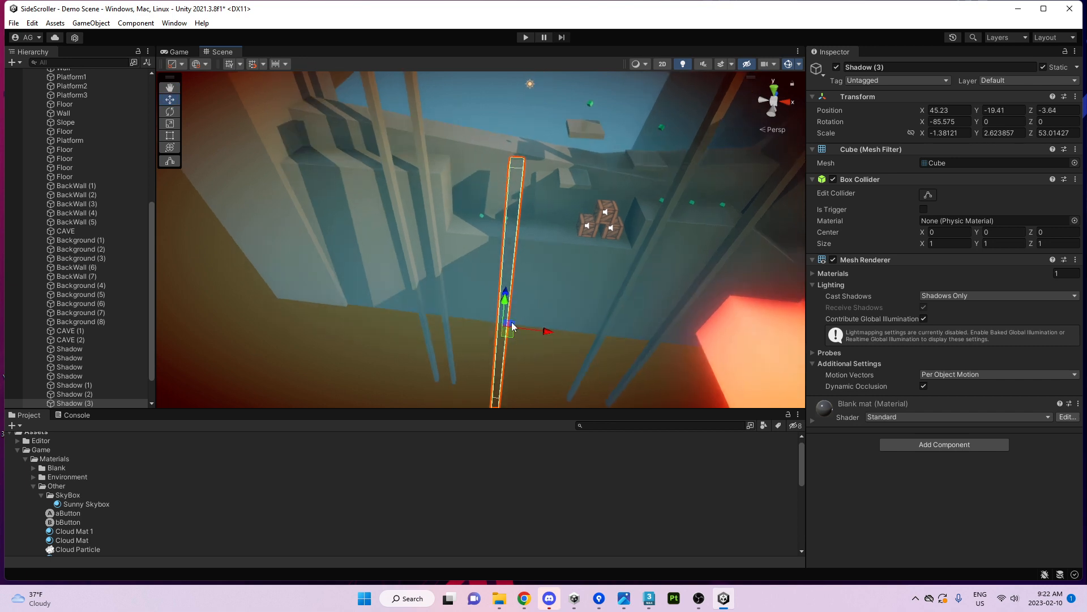
Resize the duplicated post to X scale -5.207025, Z scale 5.973649 and raise it to Y 7.14 near the crates
key(r)
drag(505, 295, 513, 259)
right_drag(513, 259, 499, 270)
key(w)
drag(470, 273, 570, 307)
key(w)
click(415, 192)
click(419, 226)
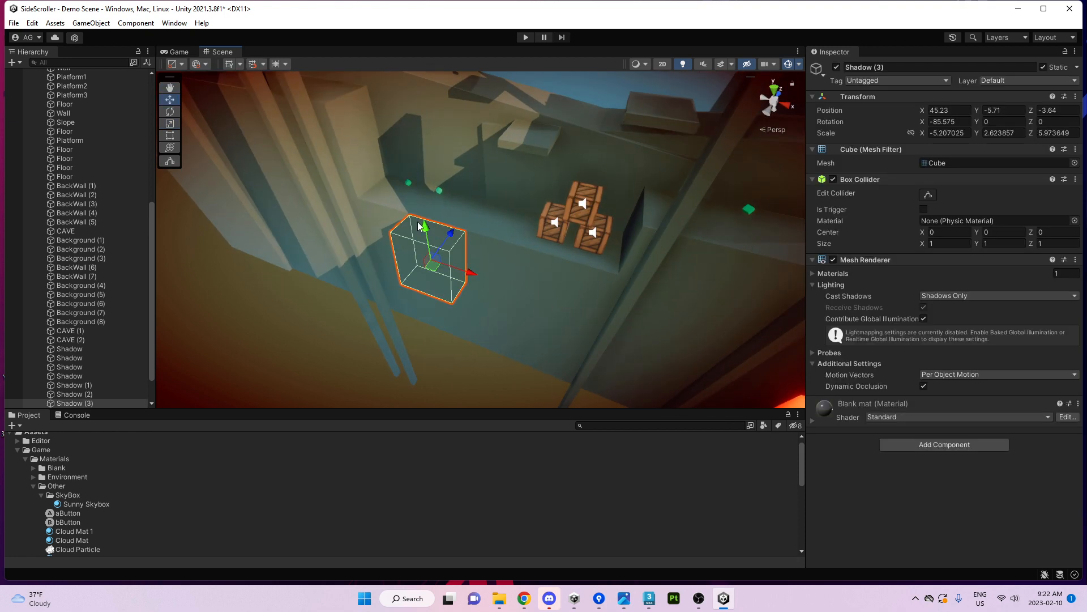
drag(421, 230, 416, 79)
Rotate the small shadow block above the crate area and duplicate it twice in place to build an irregular shadow
right_drag(416, 80, 520, 175)
key(e)
drag(522, 173, 504, 193)
key(ctrl+d)
key(e)
key(ctrl+d)
key(e)
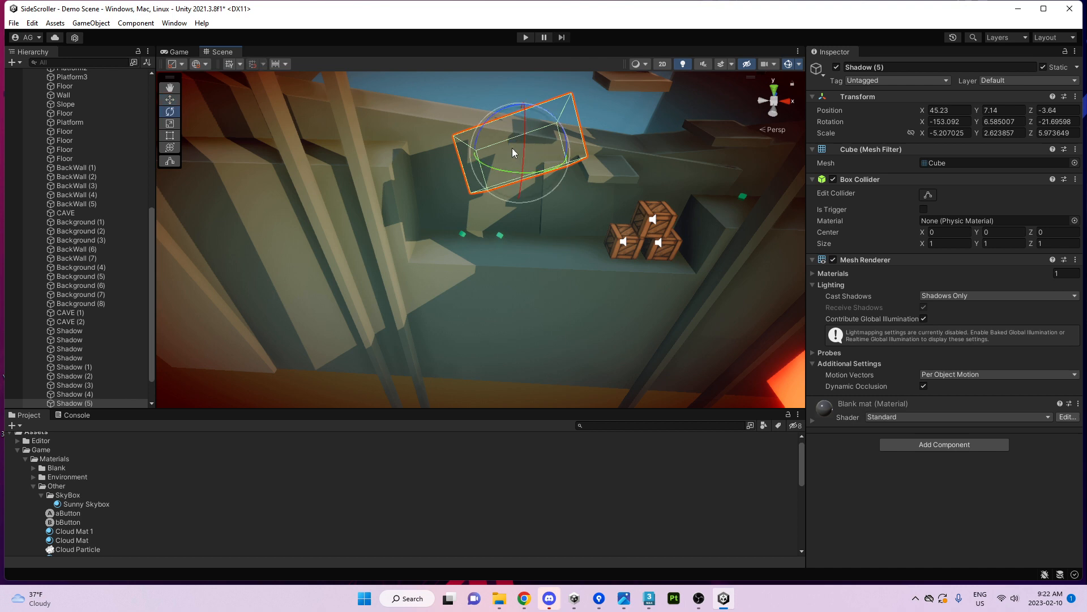
Turn the newest small shadow block to a different angle and duplicate it once more
drag(512, 148, 519, 189)
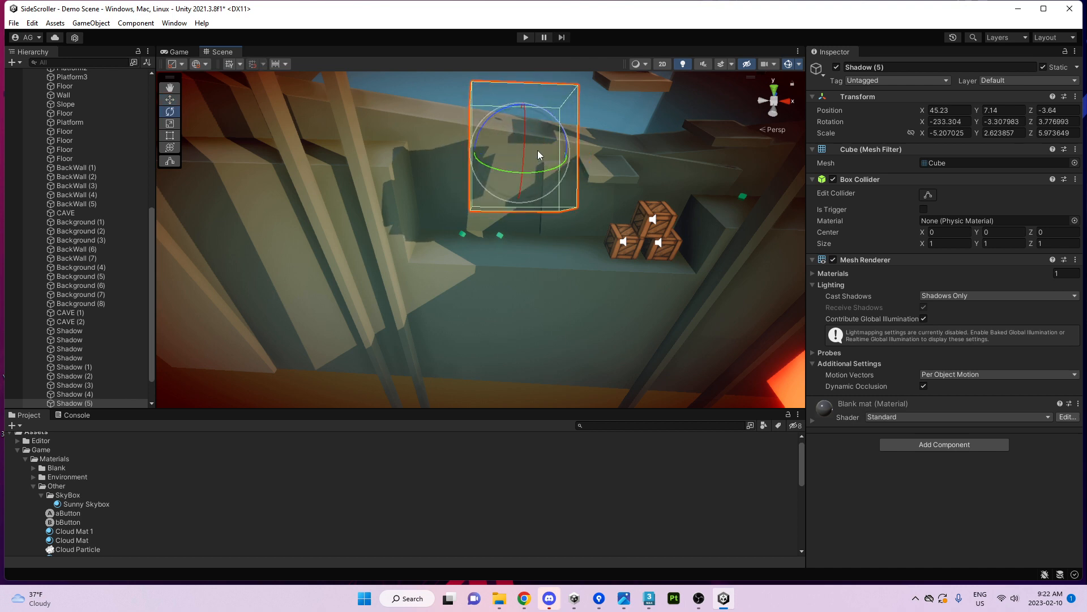
drag(538, 151, 534, 213)
key(ctrl+d)
Examine the shadows cast around the crates and the lava cave, and check the cave in the Game view
right_drag(534, 213, 370, 199)
shift+click(454, 193)
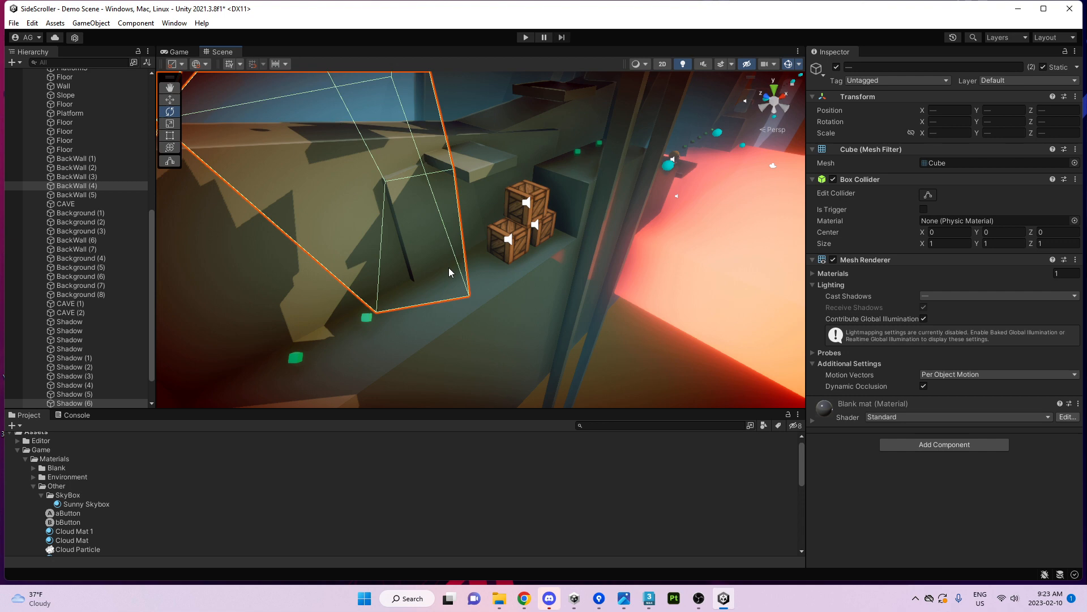
alt+drag(645, 311, 559, 328)
click(560, 328)
alt+drag(729, 368, 646, 383)
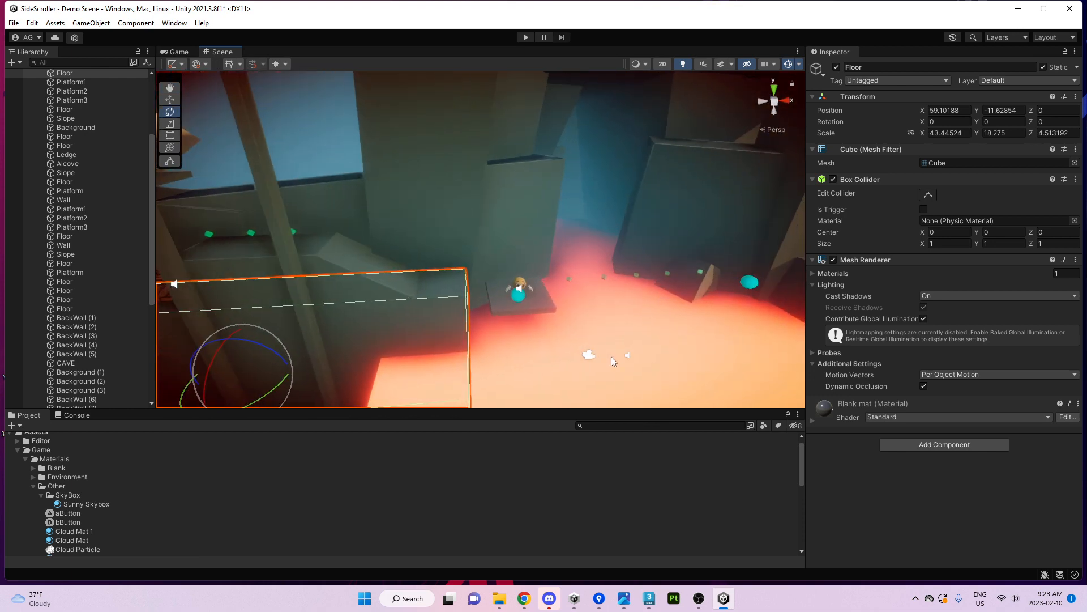
right_drag(341, 188, 338, 196)
click(179, 51)
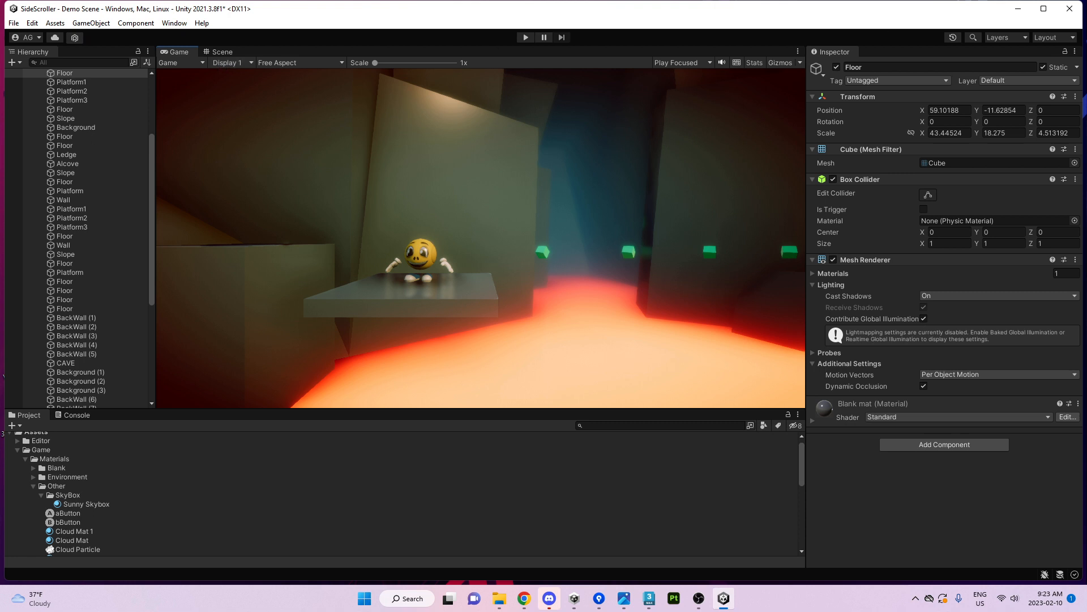
Bring up the Lighting environment settings and set the Environment Lighting Intensity Multiplier to 0, keeping Skybox as source
key(ctrl+9)
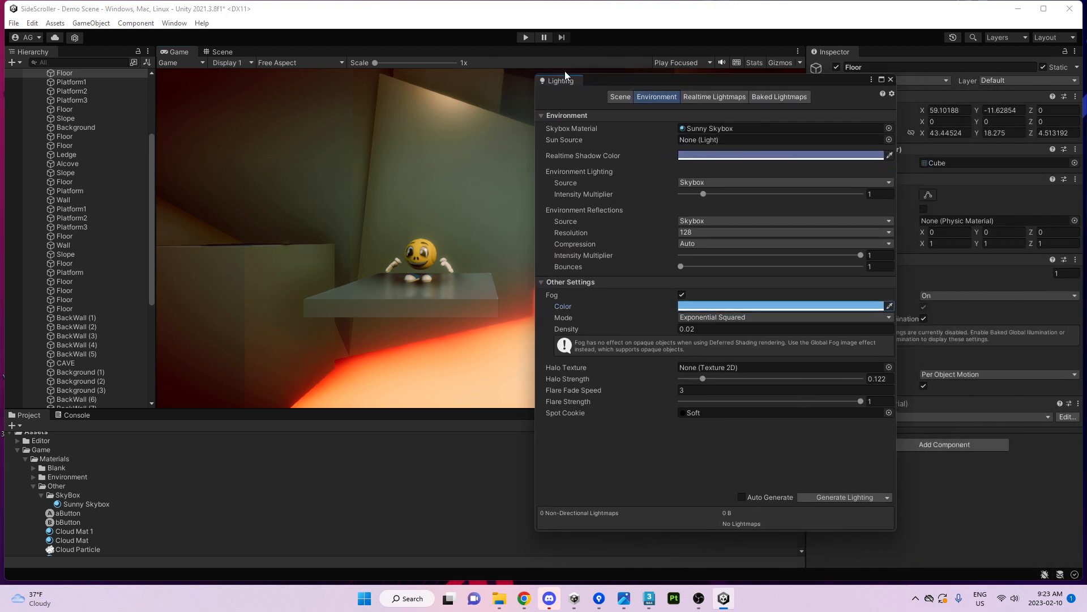
drag(619, 82, 663, 87)
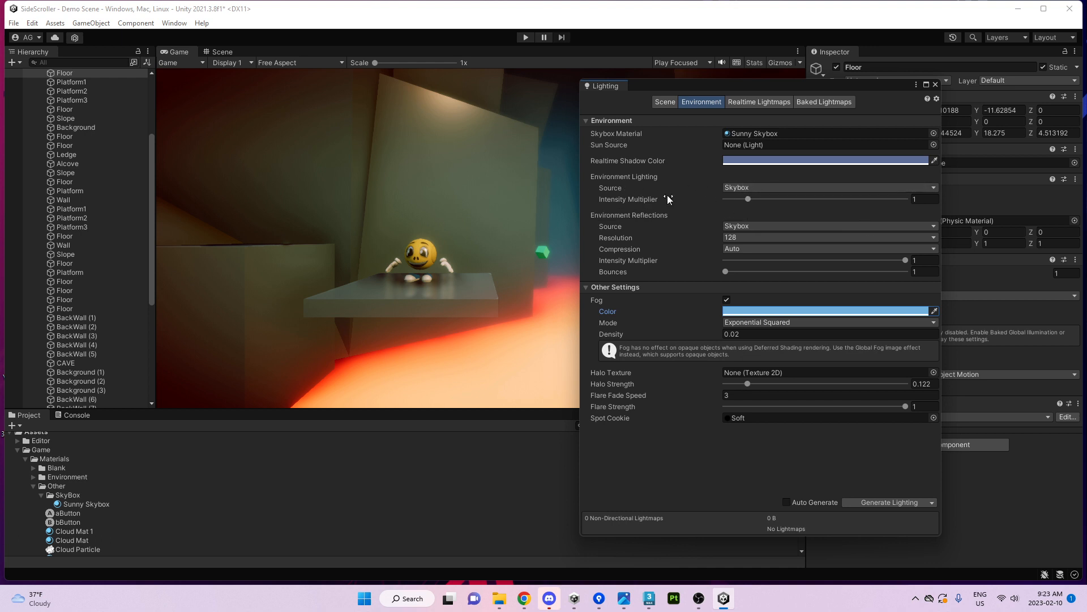
click(752, 187)
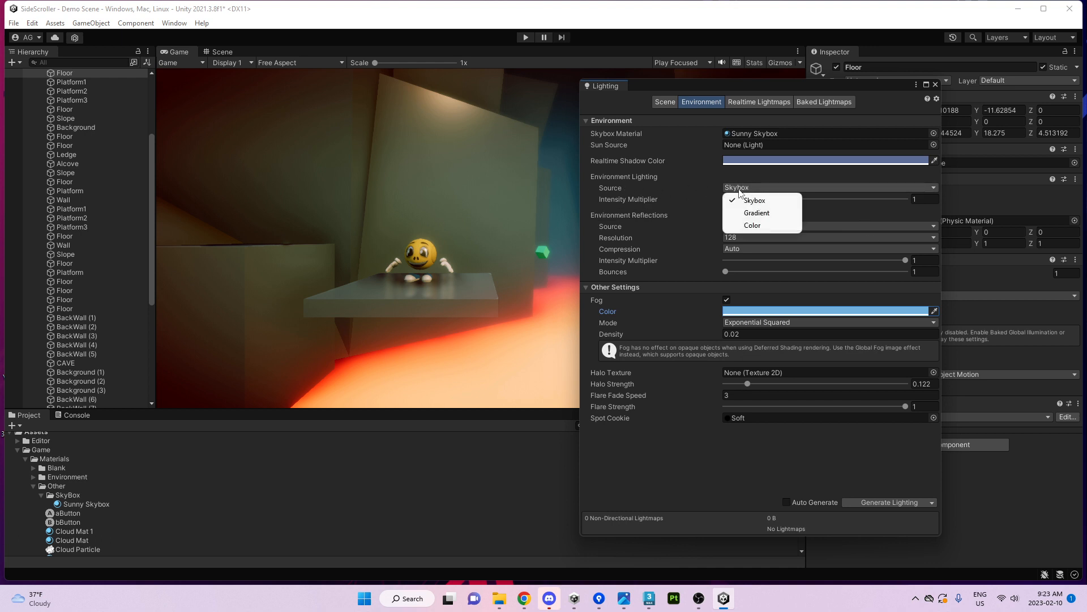
click(657, 189)
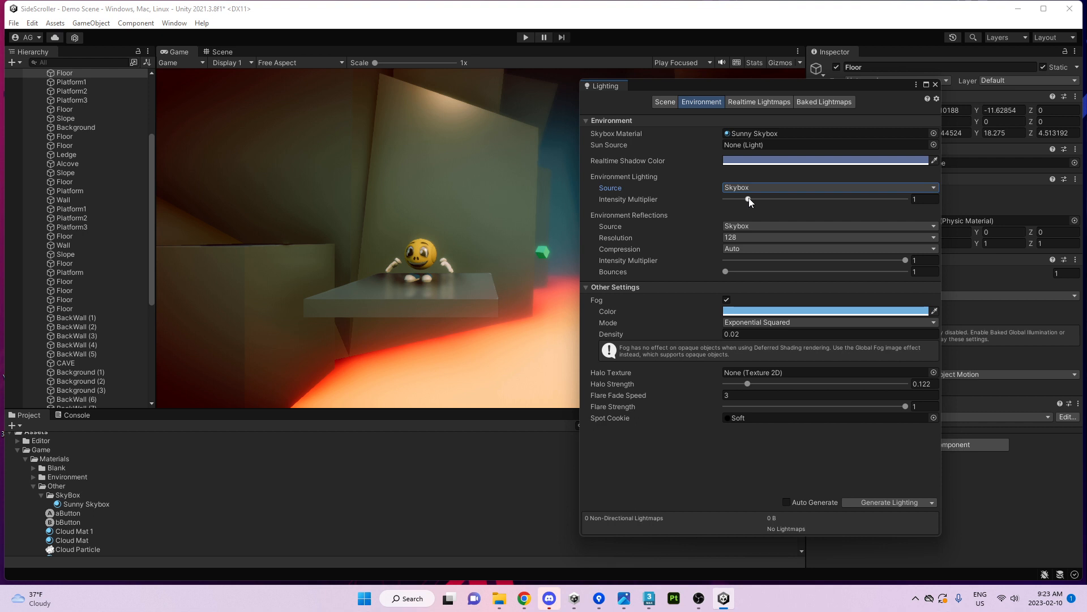
drag(749, 201, 691, 203)
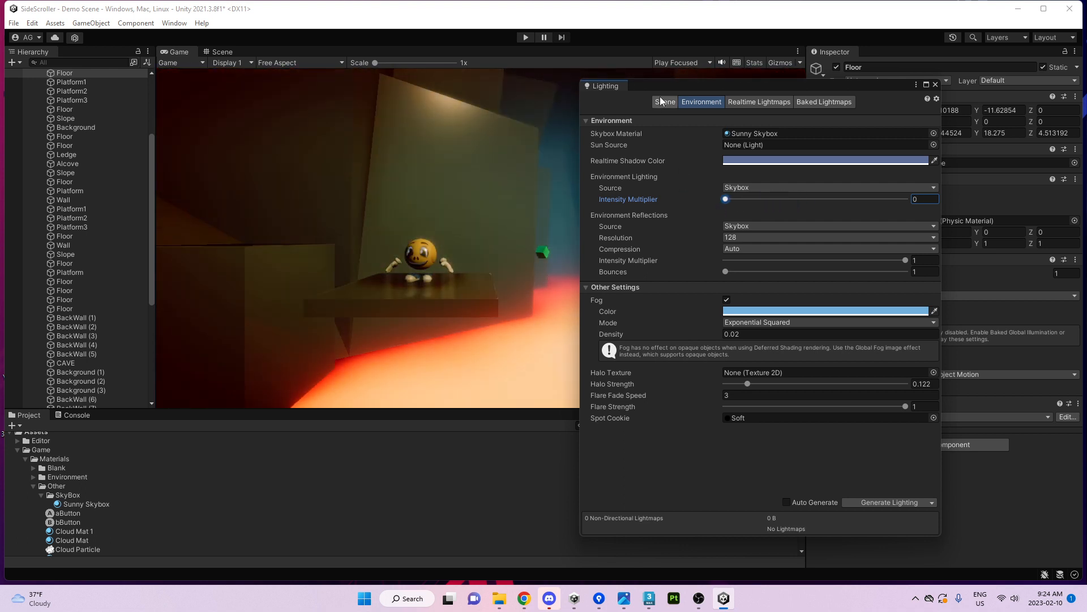
Try lower Environment Reflections intensity, restore it to 1, and bring the Environment Lighting Intensity Multiplier back to 0
drag(681, 86, 787, 85)
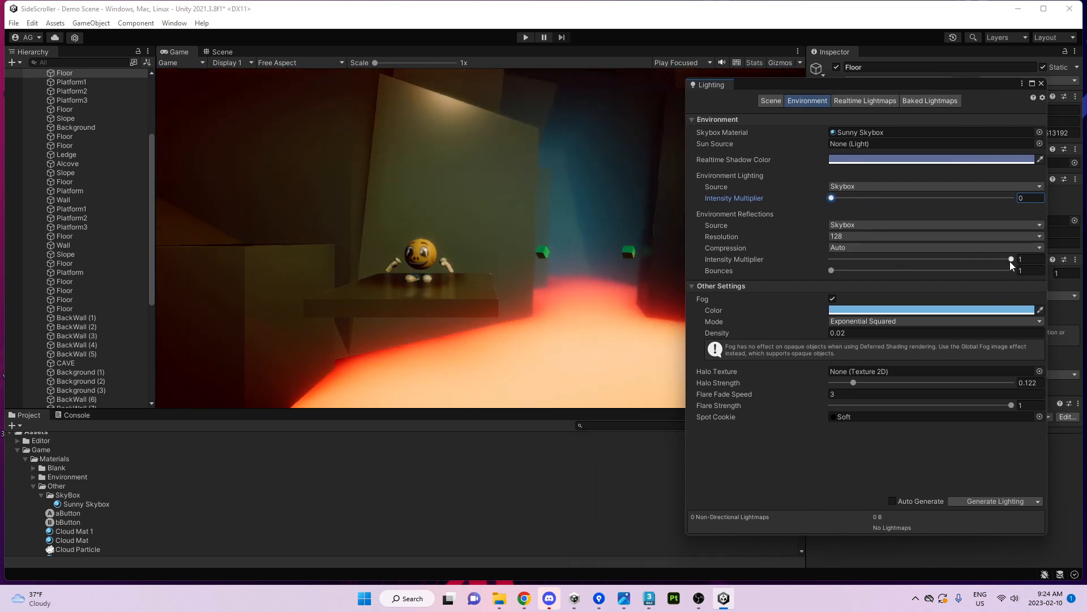
drag(1010, 260, 786, 261)
drag(900, 265, 985, 277)
drag(842, 200, 809, 205)
Deactivate and reactivate the Directional light to compare the cave's look in the Game view, and move the Lighting window aside
scroll(124, 225, up, 5)
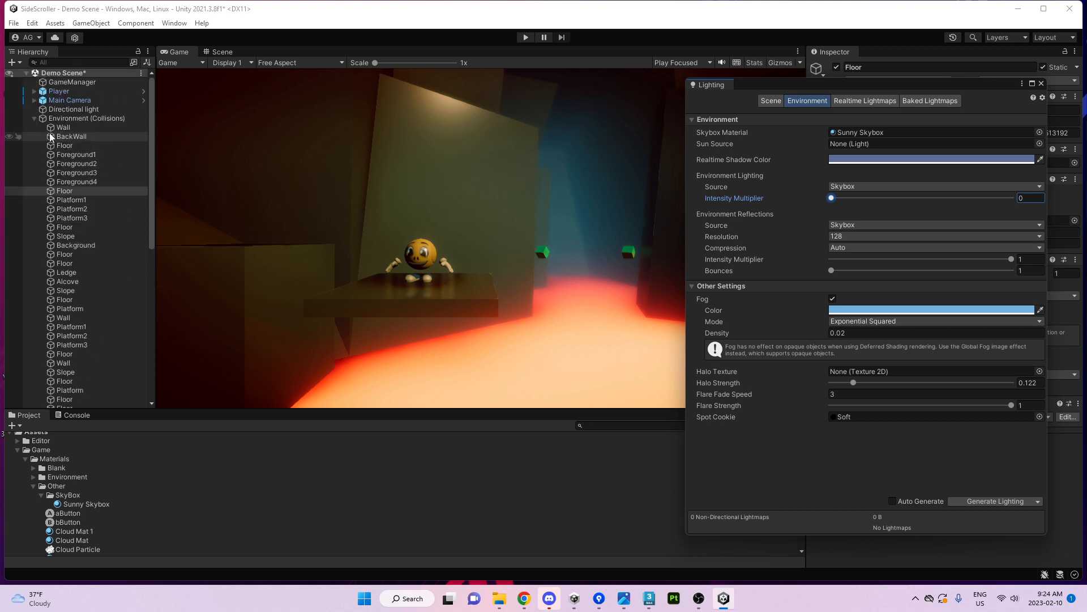
click(73, 109)
click(837, 67)
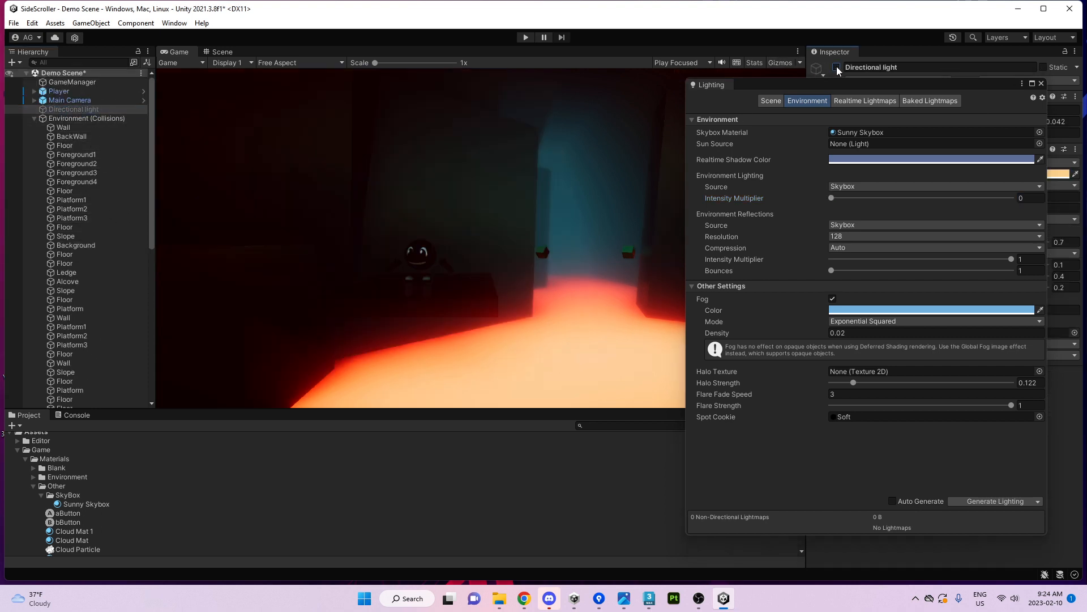
click(837, 67)
drag(774, 86, 1086, 113)
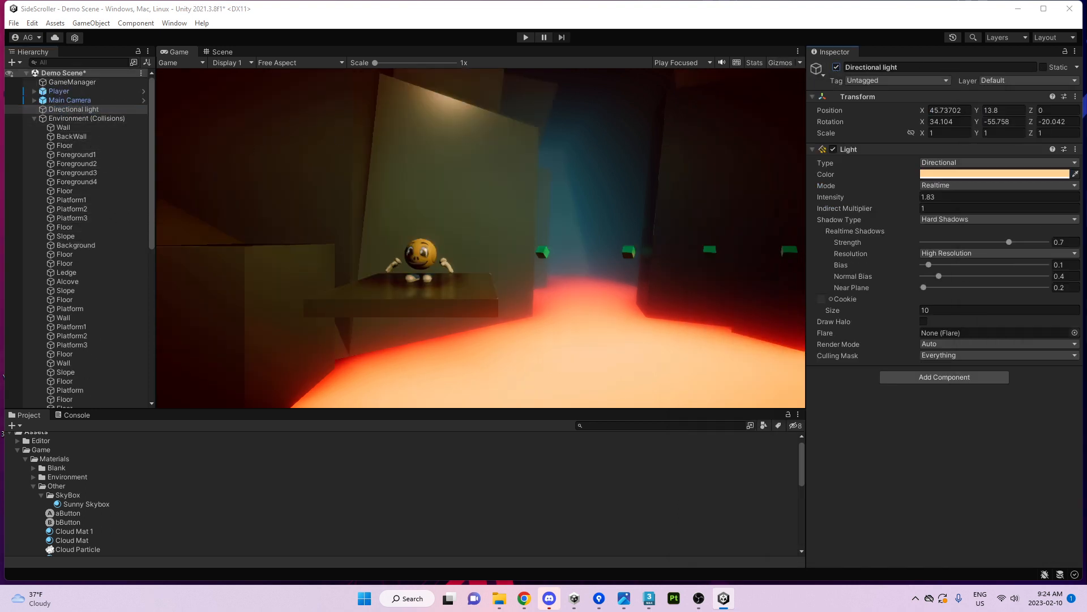
click(310, 334)
Compare the level in the Scene view with the Directional light repeatedly deactivated and reactivated
click(222, 52)
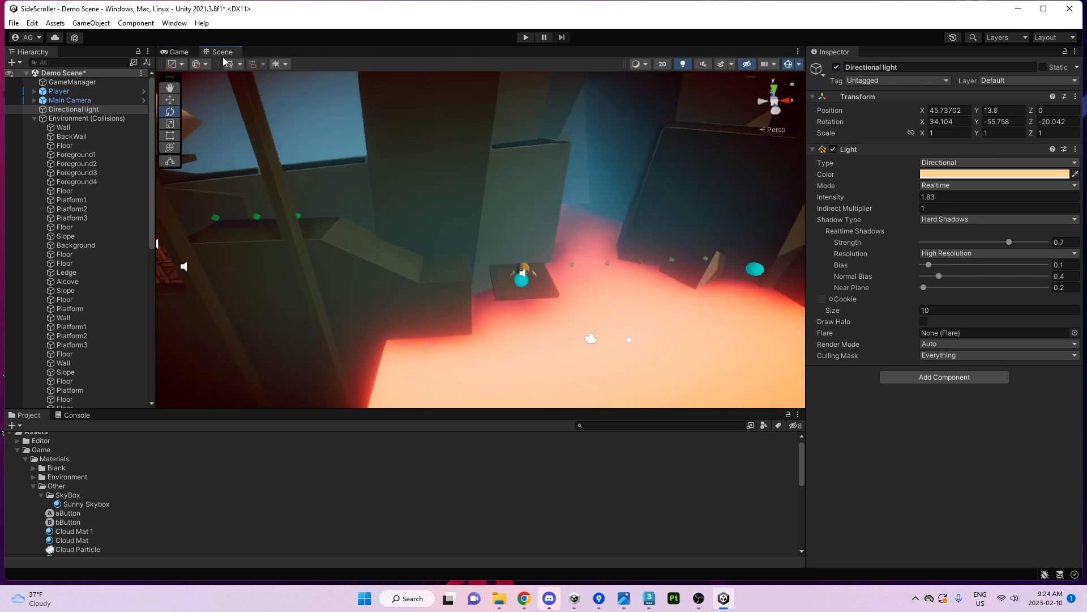
key(s)
right_drag(422, 266, 440, 215)
key(w)
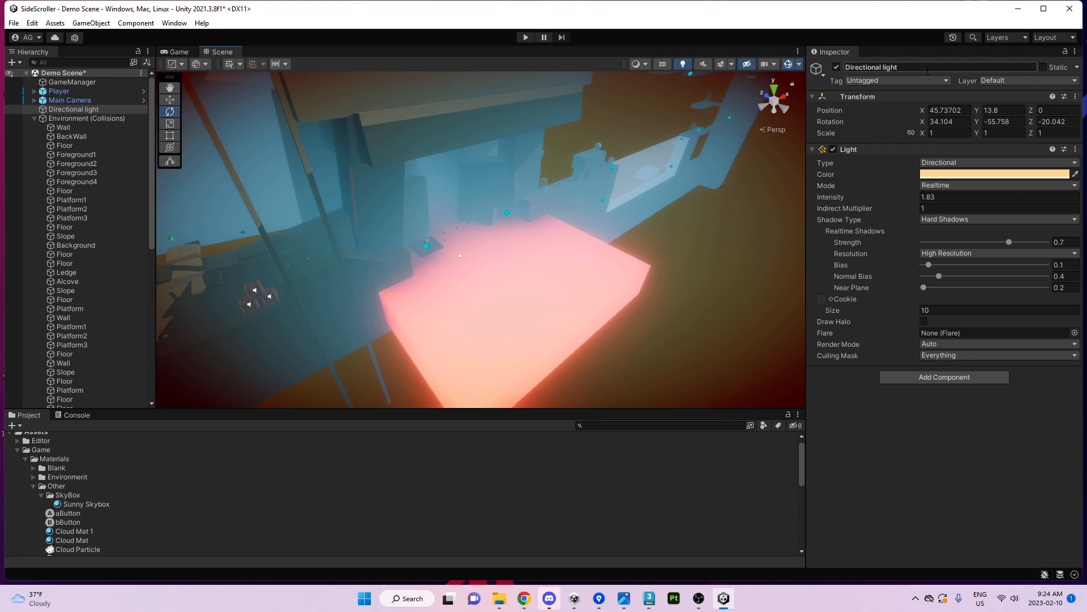
click(836, 66)
click(836, 67)
click(836, 66)
click(837, 68)
Duplicate the Floor slab roofing the lava cave and move the copy to X 88.5, Z 11.8
right_drag(513, 200, 394, 219)
key(d)
key(s)
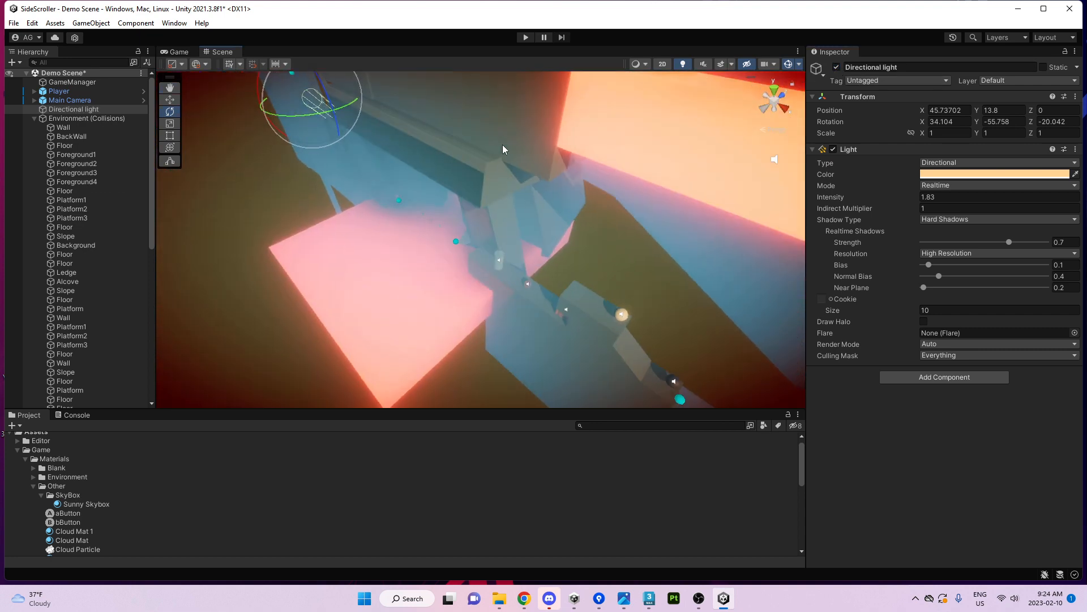
click(510, 156)
right_drag(533, 189, 572, 149)
key(w)
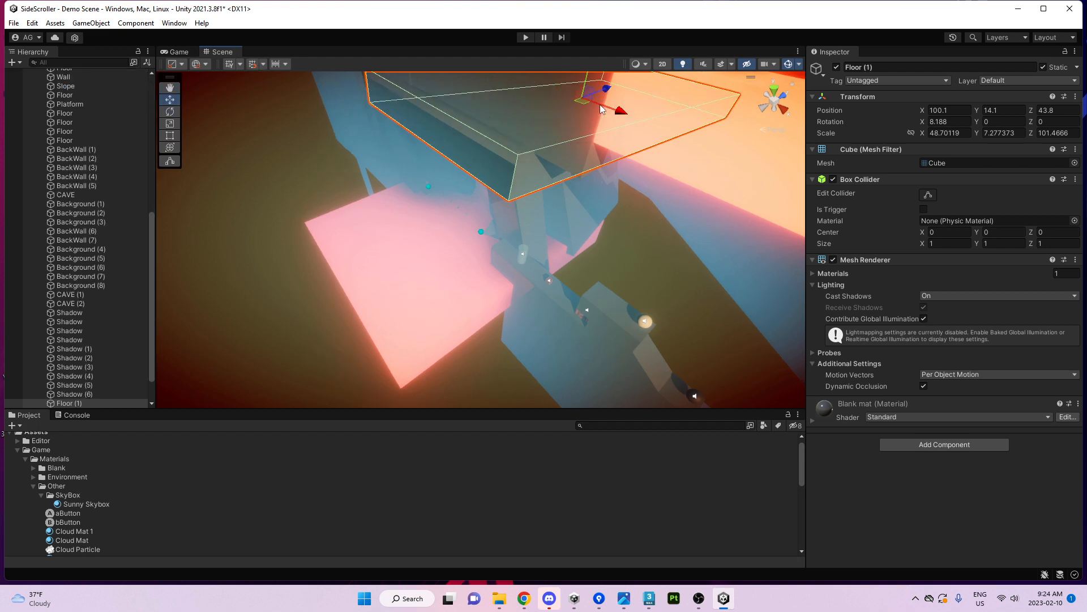
drag(582, 104, 459, 121)
right_drag(459, 121, 518, 118)
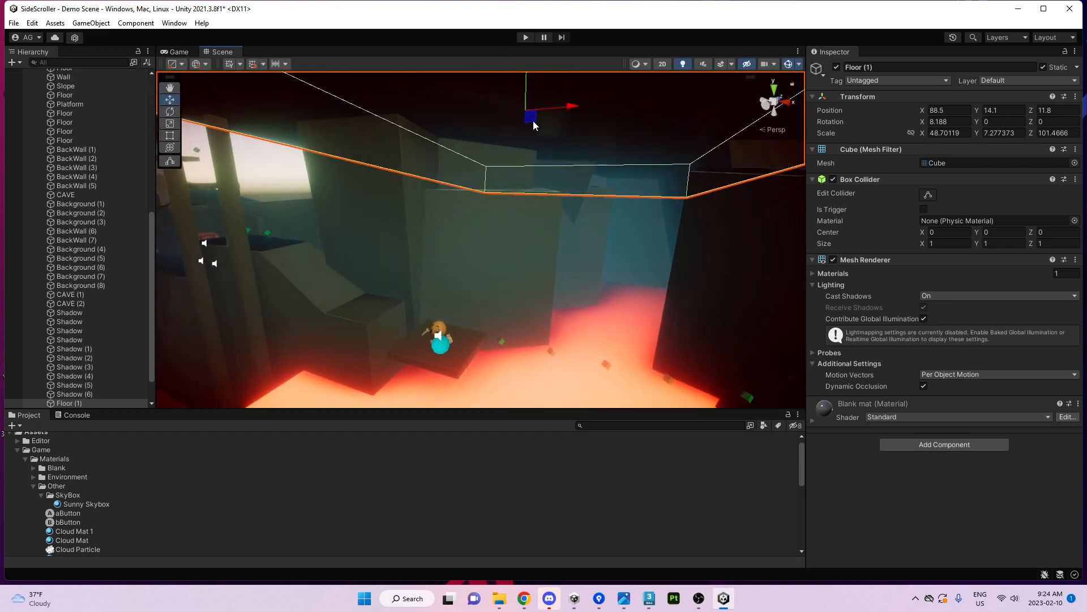
Move the copied slab to X 71.25, Y 13.81, Z 3.95 and rotate it to X -73.548, Y 104.478, Z -56.323
drag(533, 124, 559, 122)
right_drag(558, 123, 637, 214)
drag(637, 214, 296, 216)
key(e)
right_drag(295, 216, 110, 286)
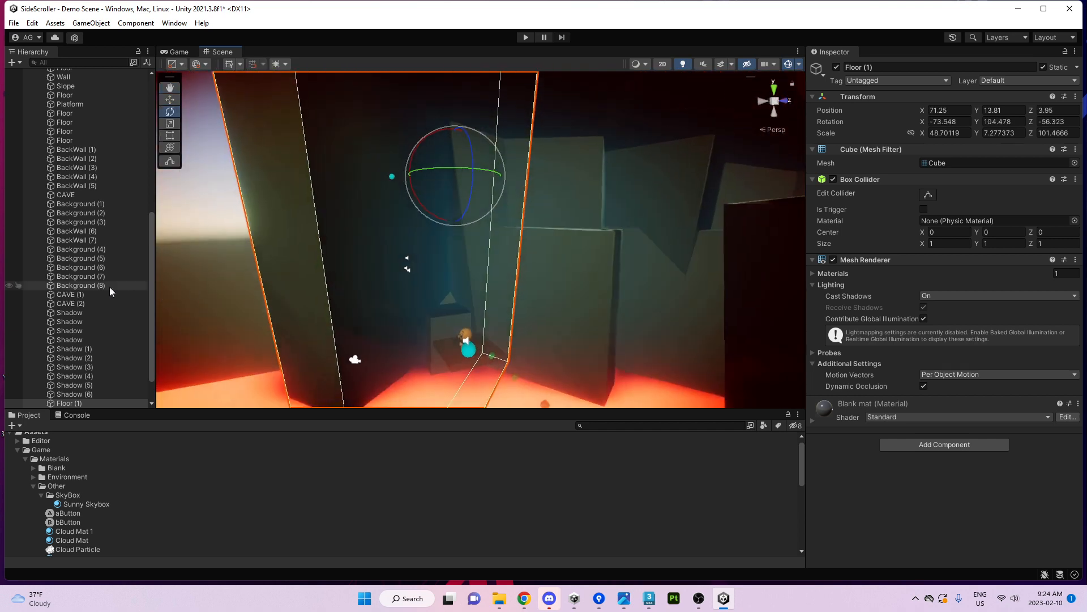
Shift the copied slab to X 67.33, Z -10.72 and enlarge it to X scale 311.7217, Z scale 304.4201
key(w)
drag(447, 183, 96, 182)
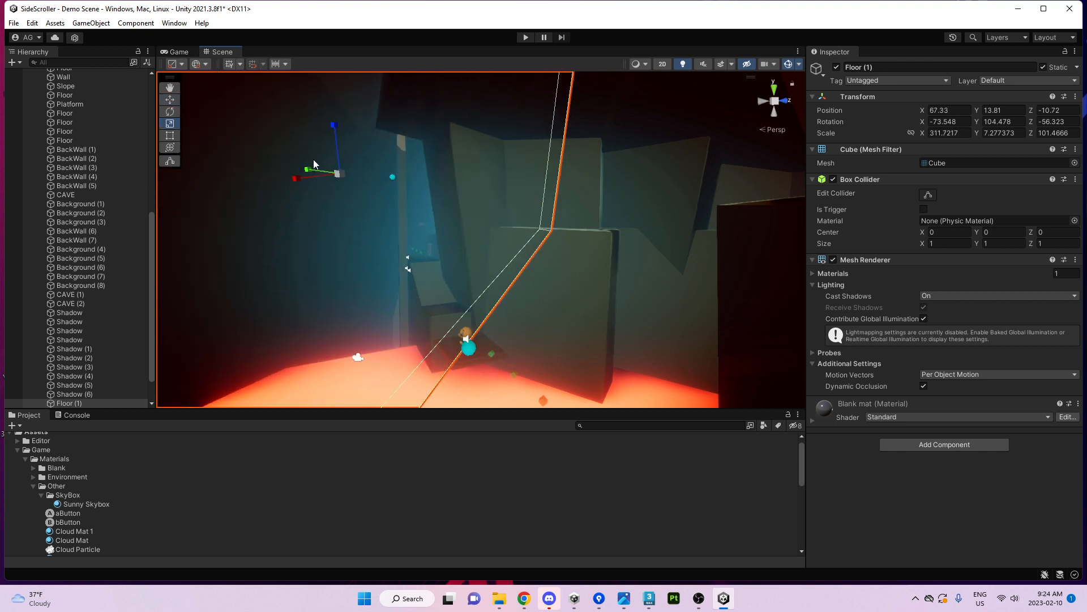
drag(332, 135, 322, 55)
click(477, 310)
drag(336, 127, 322, 36)
Rotate the enlarged slab to X 32.925, Y 144.707, Z -13.872 and move it higher in front of the cave
key(s)
right_drag(381, 203, 459, 211)
key(e)
key(w)
key(e)
drag(467, 216, 447, 285)
right_drag(475, 290, 387, 159)
key(w)
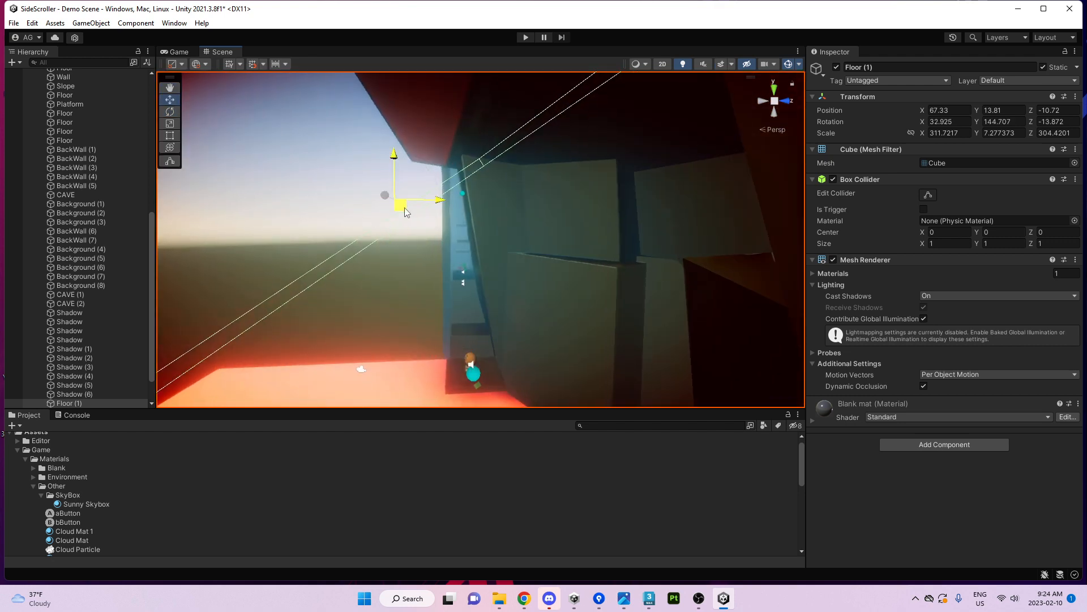
drag(405, 208, 428, 136)
right_drag(502, 203, 633, 230)
key(w)
Set the Smoothness of the cave wall's Blank mat material to 0.592 and check the result in the Game view
click(634, 230)
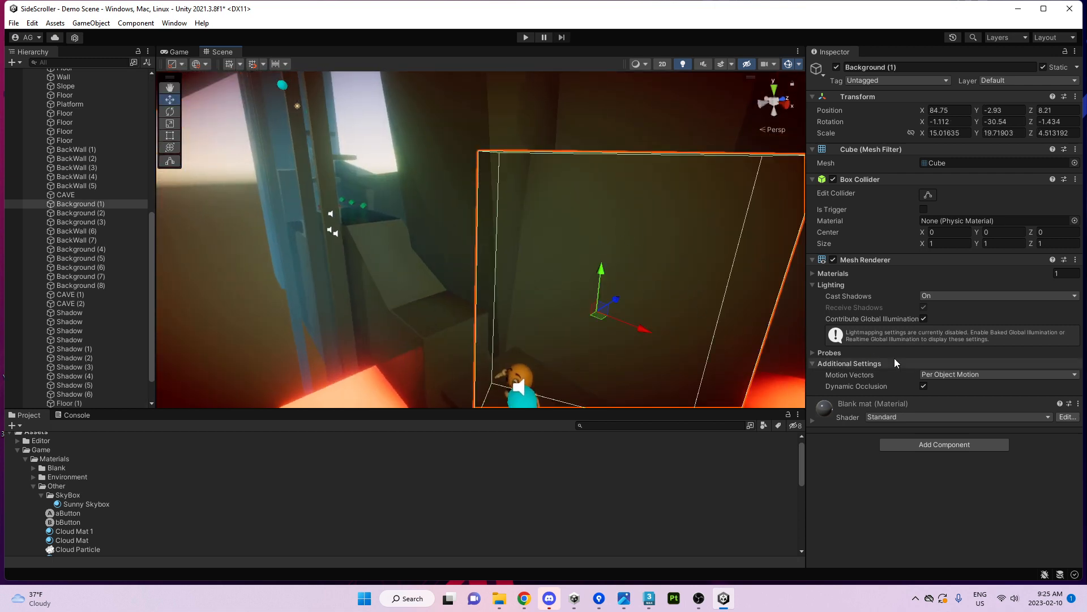
click(676, 227)
click(931, 404)
scroll(1006, 416, down, 3)
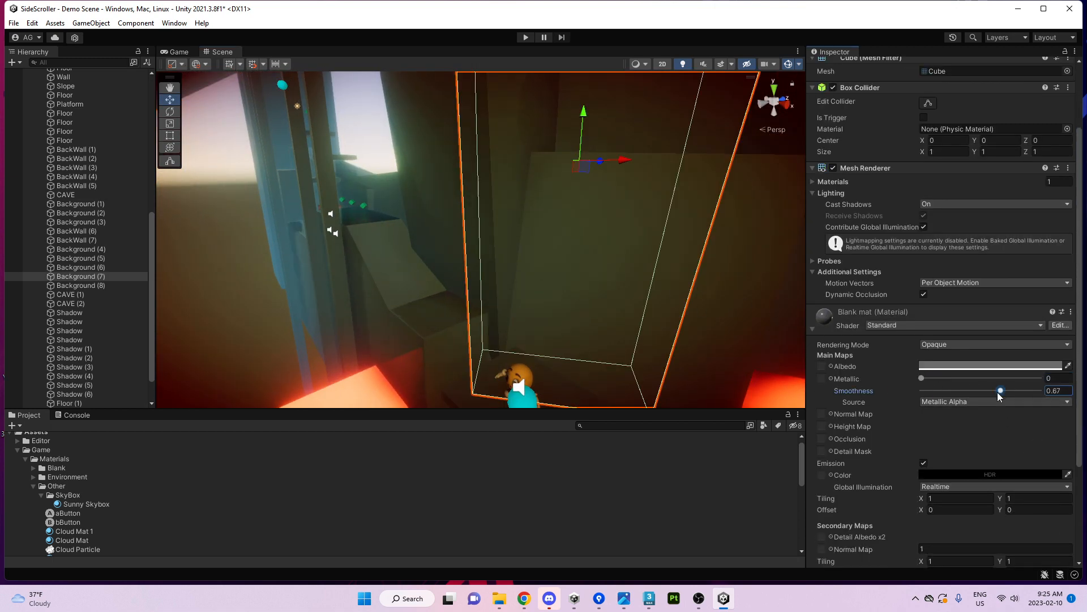
mouse_move(998, 392)
mouse_down()
mouse_move(1021, 396)
mouse_move(994, 396)
mouse_up()
click(190, 53)
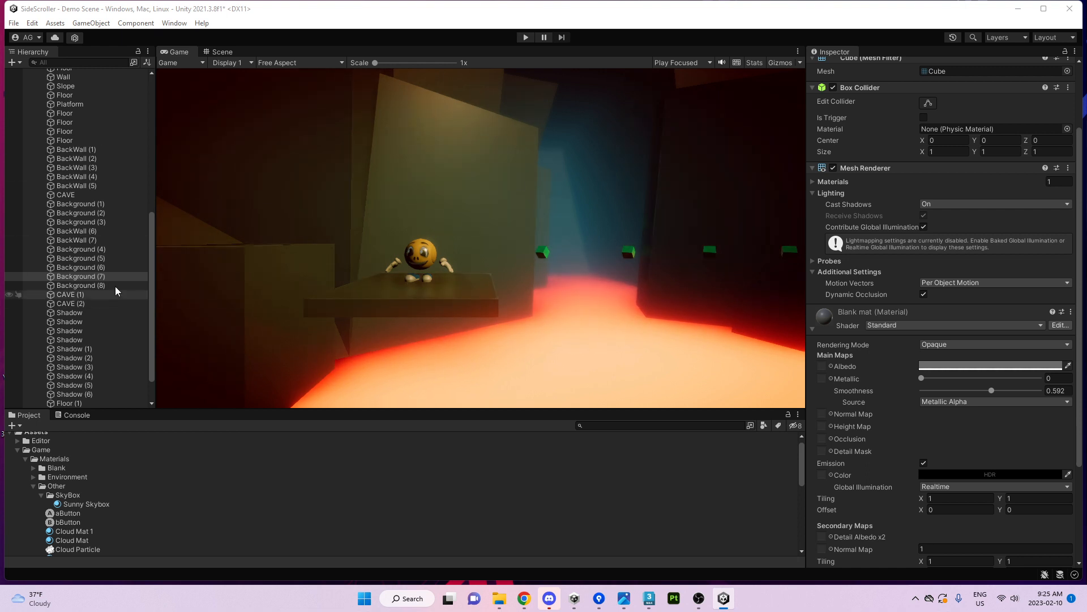
Inspect the Directional light's Bias, Normal Bias and Near Plane shadow settings and disable its Light component
scroll(79, 198, up, 10)
click(74, 109)
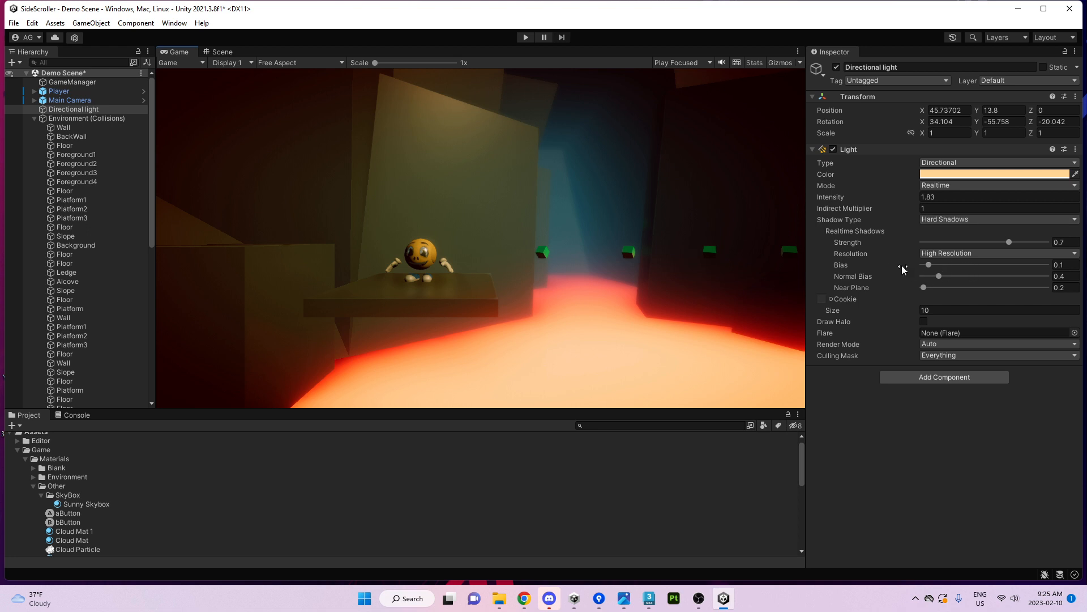
click(929, 265)
drag(938, 276, 939, 277)
click(923, 288)
click(834, 149)
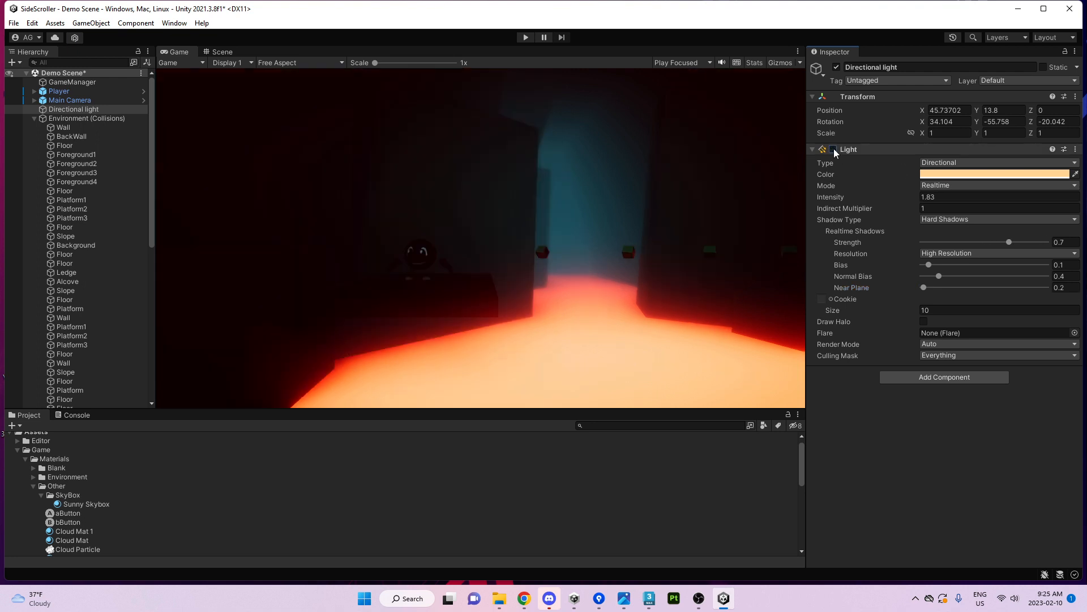
Compare the Game view with the Directional light's Light component on and off, and enable the component
click(833, 149)
click(833, 149)
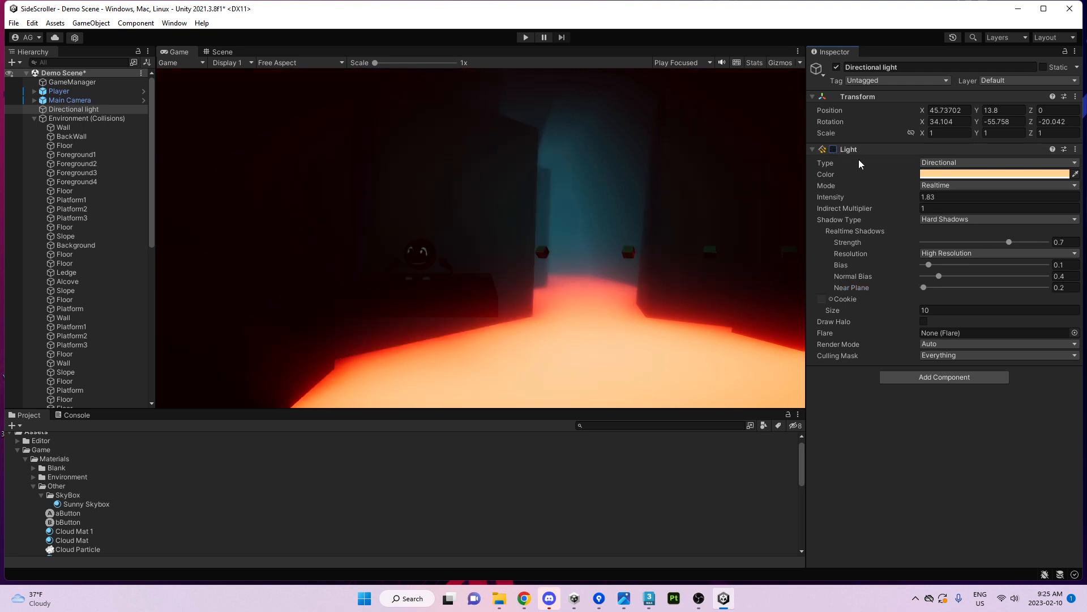
click(834, 150)
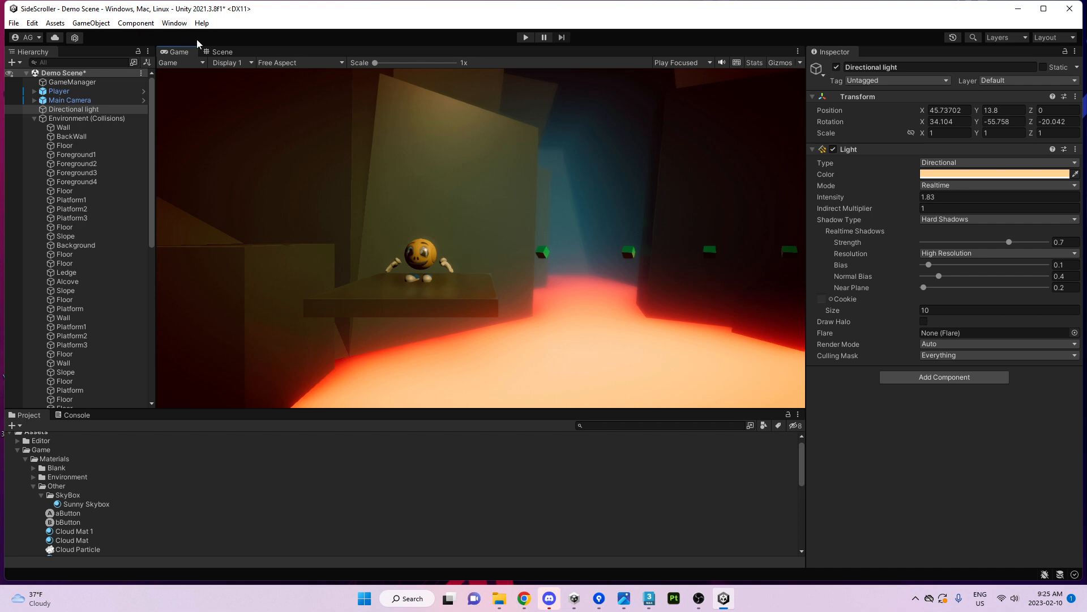
Rotate the Directional light to X 34.364, Y -36.149, Z -25.164 in the Scene view
click(221, 51)
right_drag(333, 223, 644, 138)
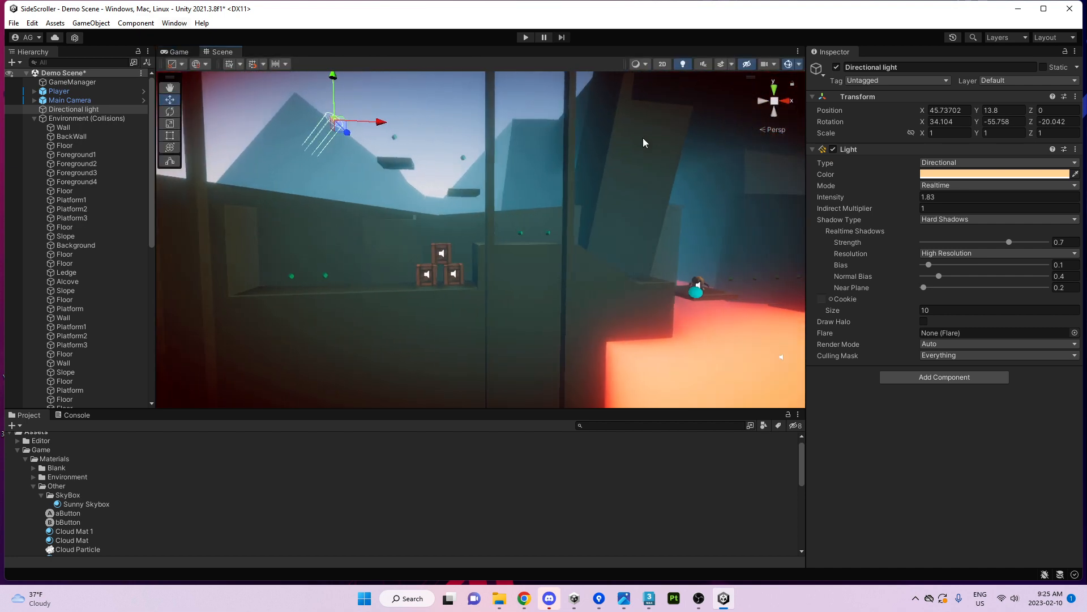
key(e)
mouse_move(356, 133)
mouse_down()
mouse_move(329, 125)
mouse_move(335, 134)
mouse_up()
drag(911, 207, 866, 207)
alt+drag(544, 231, 602, 293)
Move the Directional light up and away to position X 86.4, Y 49.2, Z -63.1
key(w)
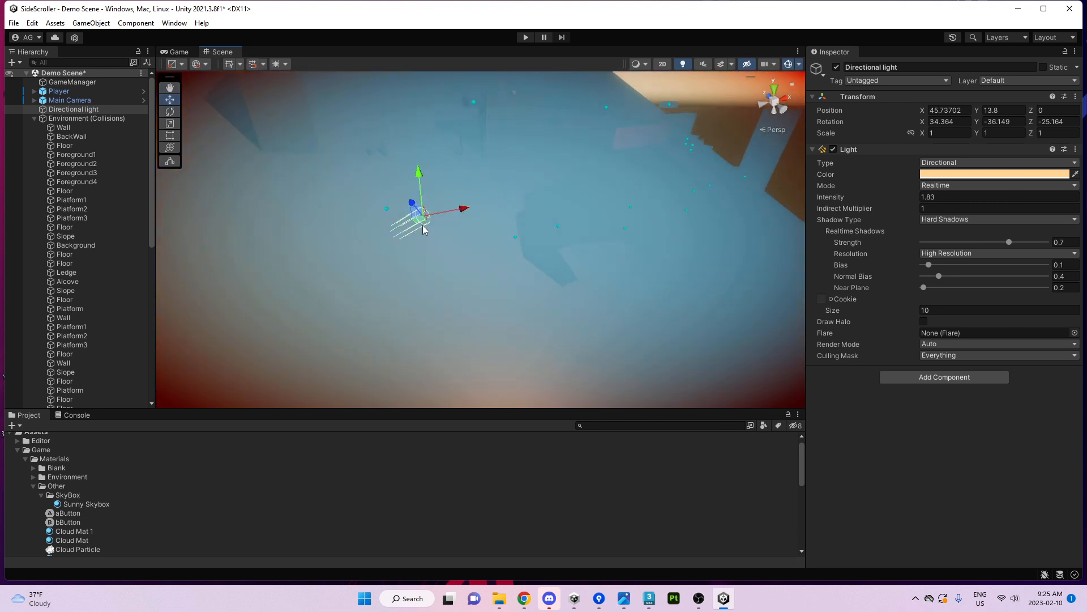
drag(422, 225, 704, 290)
drag(681, 240, 691, 78)
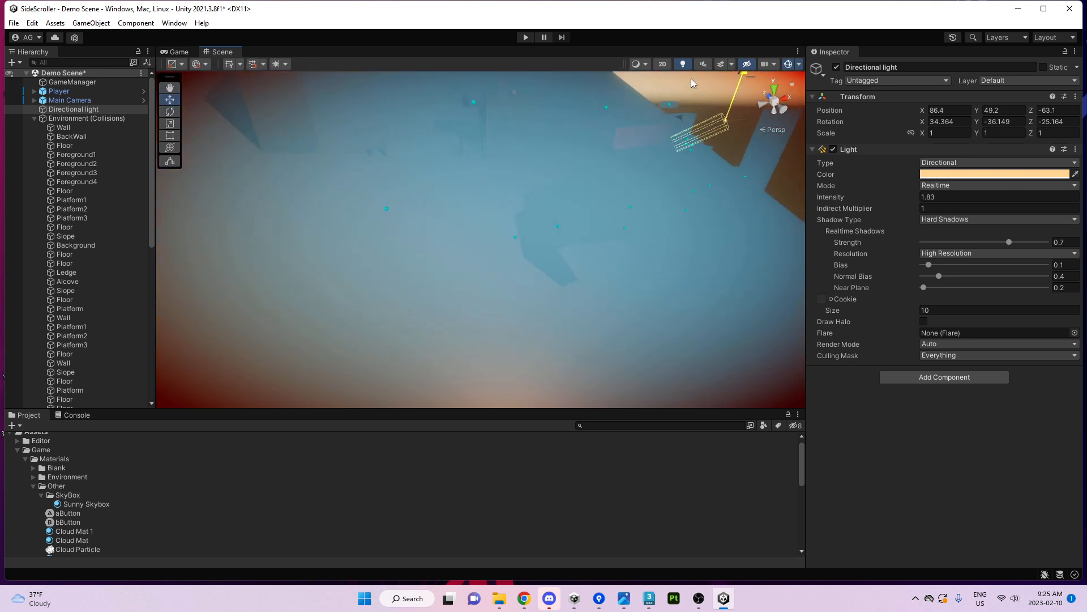
Rotate the enlarged slab in front of the cave to X 44.573, Y 163.762, Z -10.354
right_drag(667, 149, 574, 212)
click(590, 169)
click(616, 254)
key(e)
drag(473, 256, 464, 239)
right_drag(464, 239, 335, 248)
drag(399, 149, 333, 120)
key(w)
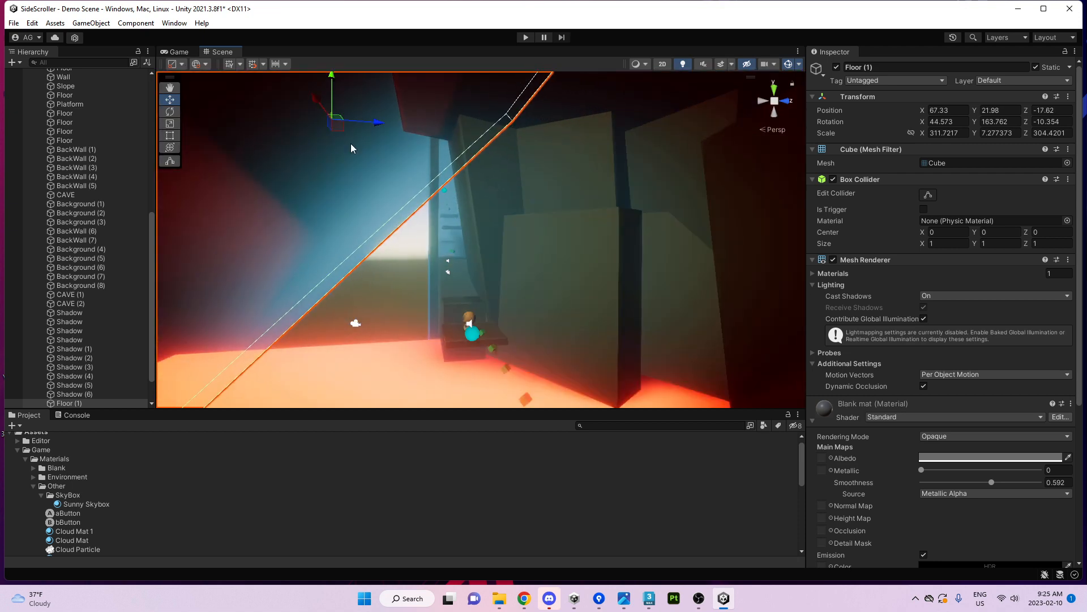
Move the enlarged slab to X 70.66, Y 19.02, Z -30.82 and rotate it to X 41.131, Y 222.664, Z 63.453
right_drag(357, 159, 409, 199)
key(s)
drag(432, 106, 466, 178)
key(e)
key(w)
mouse_move(425, 212)
right_down()
mouse_move(440, 229)
mouse_move(810, 267)
mouse_move(878, 264)
mouse_move(637, 274)
mouse_move(630, 213)
mouse_move(415, 198)
right_up()
drag(362, 211, 409, 307)
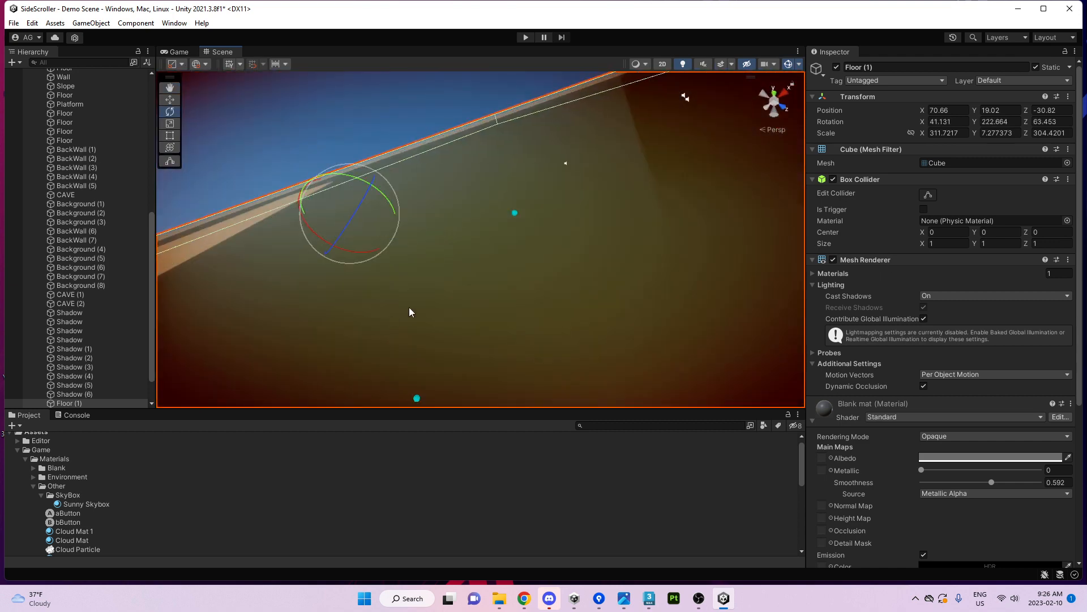
Delete the enlarged Floor (1) slab from the scene
key(w)
right_drag(494, 301, 422, 434)
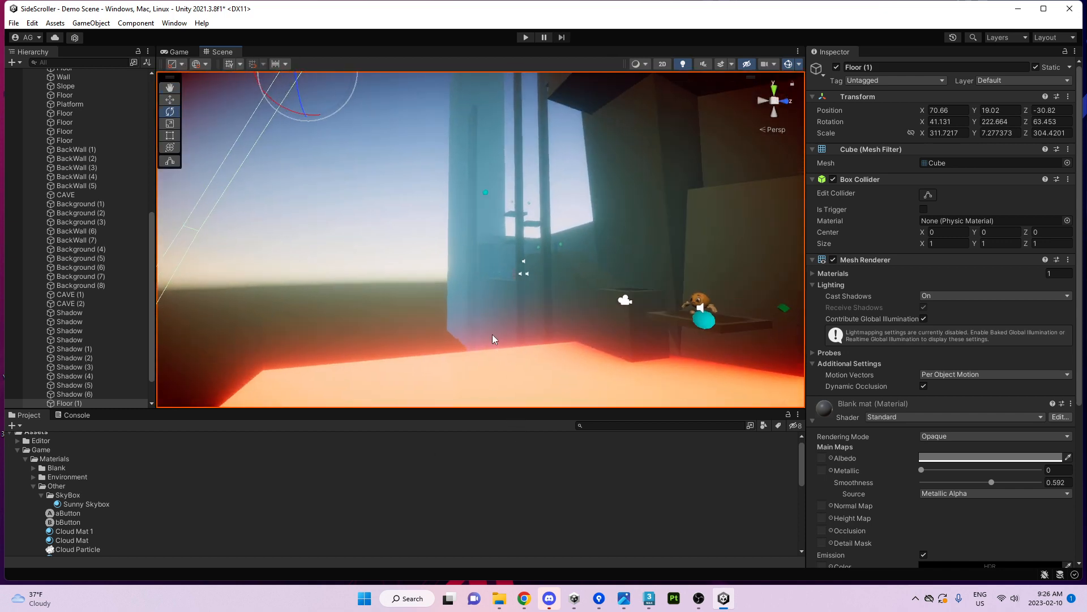
key(Delete)
Duplicate the sloped Floor slab above the cave and shift the copy to Z 13.6
click(602, 146)
right_drag(633, 255, 651, 146)
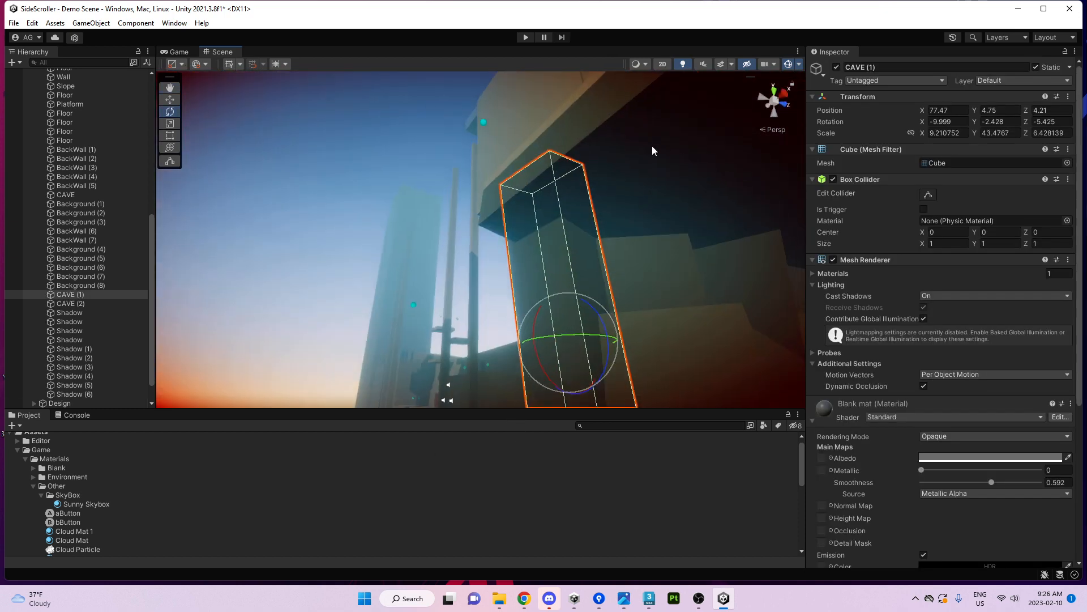
click(652, 146)
click(647, 278)
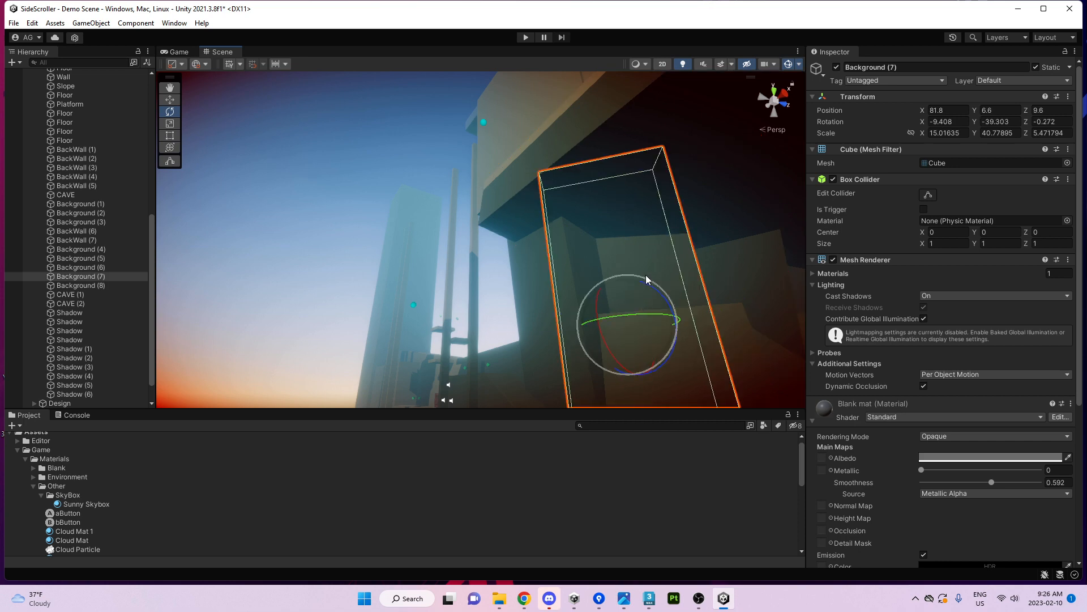
click(576, 117)
click(602, 153)
key(w)
right_drag(688, 221, 743, 242)
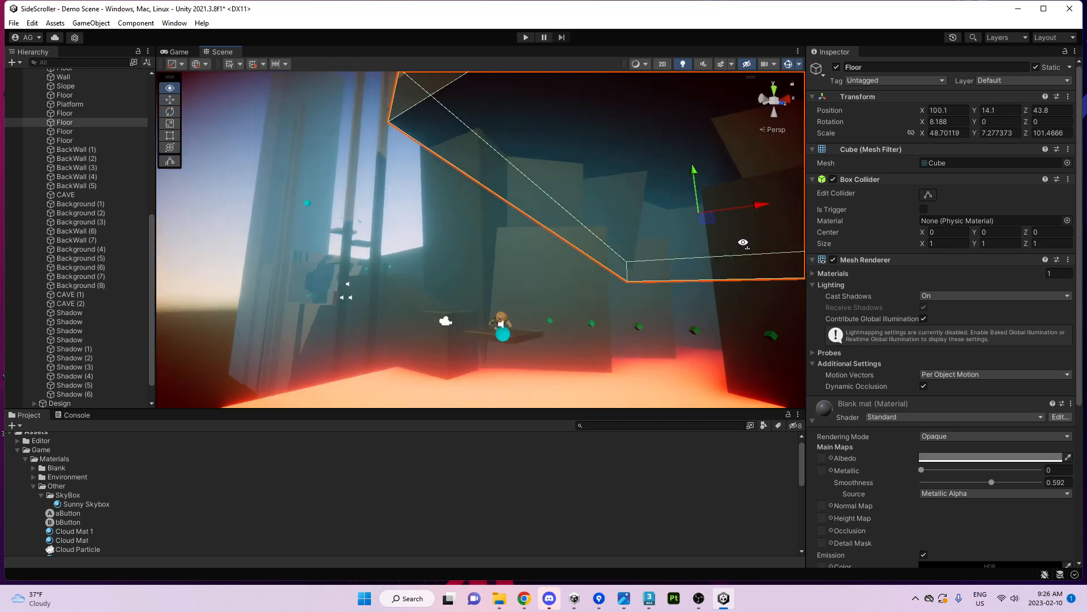
right_drag(580, 251, 651, 256)
key(ctrl+d)
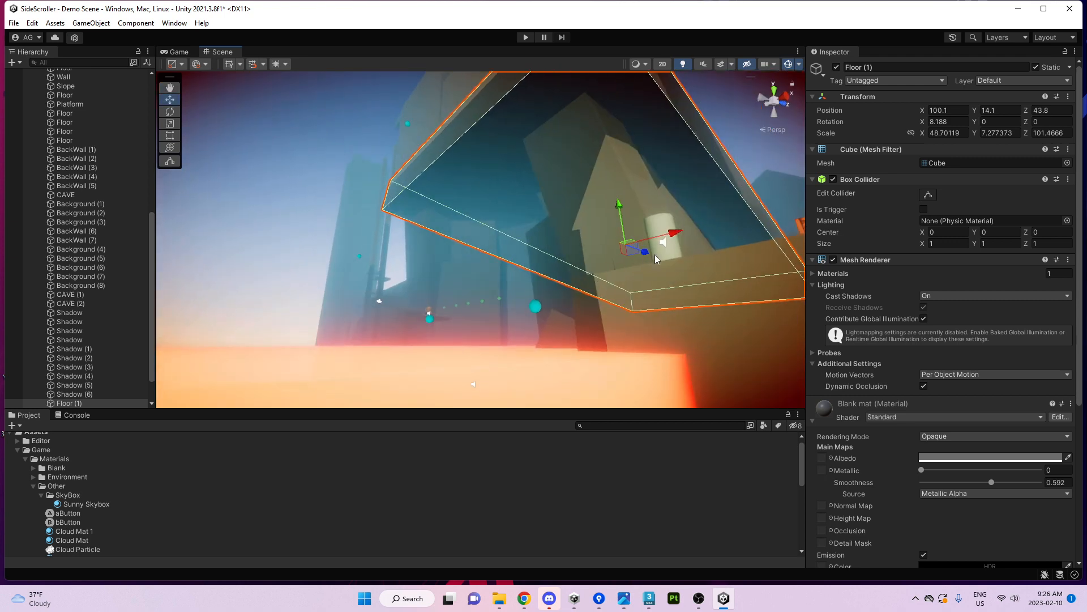
drag(655, 253, 576, 240)
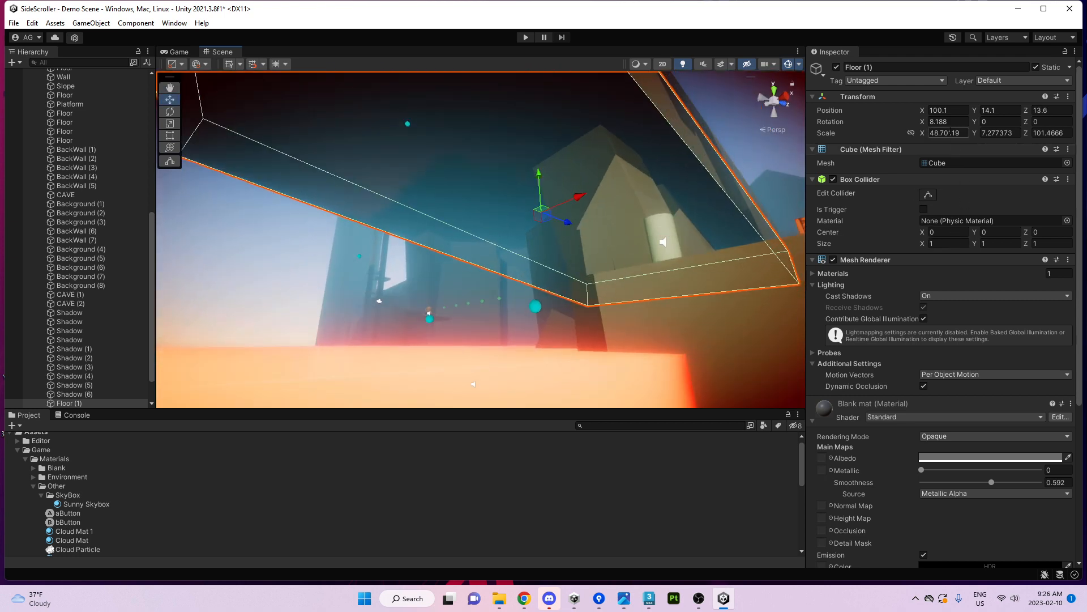
Set the copied slab's scale to 5 on X, Y and Z
text(5)
key(Tab)
text(5)
key(Tab)
text(5)
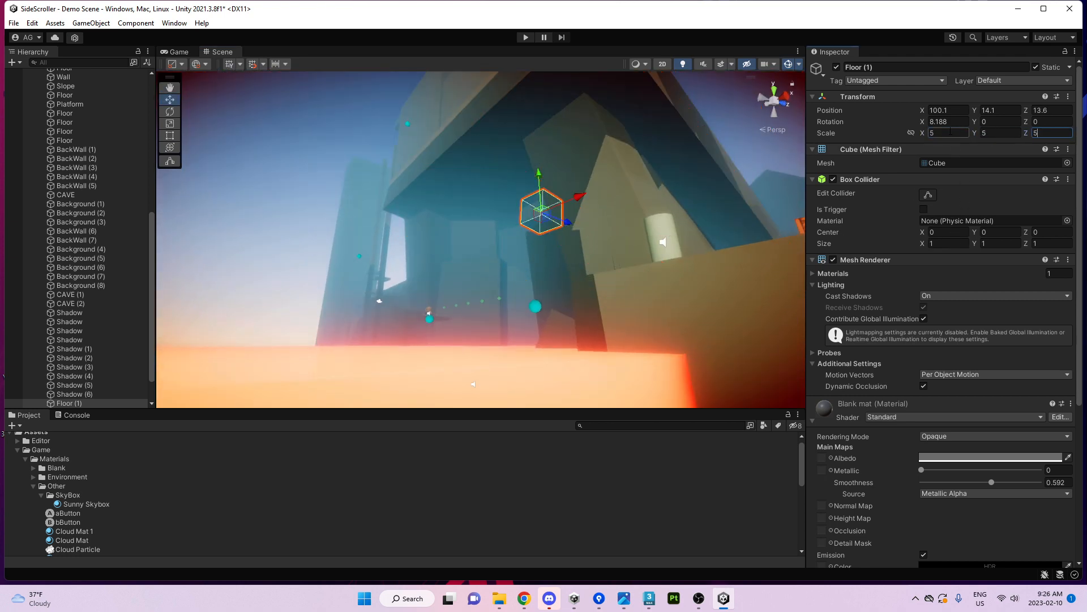
Enlarge the copied block uniformly to scale 12.469 and move it to X 92.09, Y 8.35, Z 2.38
right_drag(649, 273, 616, 240)
drag(651, 239, 515, 311)
right_drag(514, 311, 504, 336)
key(w)
key(r)
alt+drag(494, 264, 566, 301)
key(w)
drag(658, 206, 629, 77)
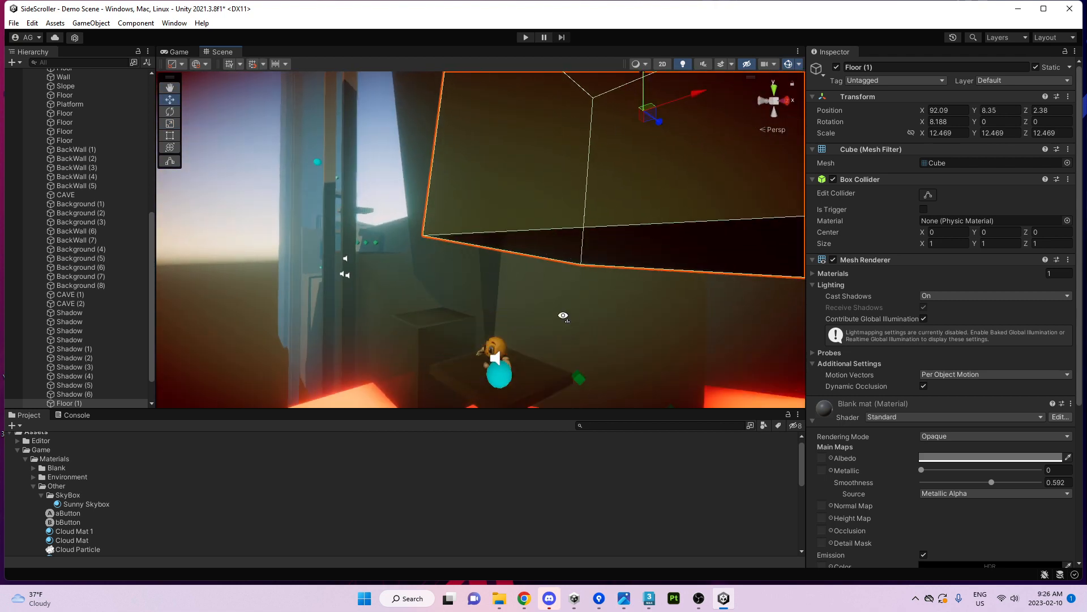
Delete the copied block above the player
alt+drag(589, 295, 637, 322)
key(Delete)
Search the hierarchy for objects matching "ref" and clear the search
click(75, 62)
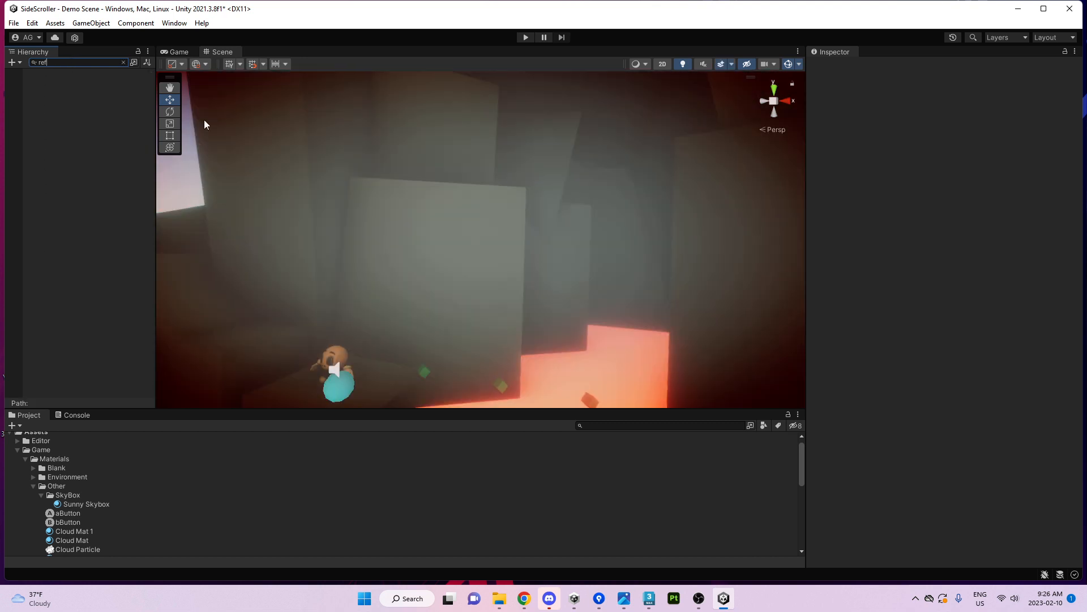
alt+drag(205, 124, 453, 266)
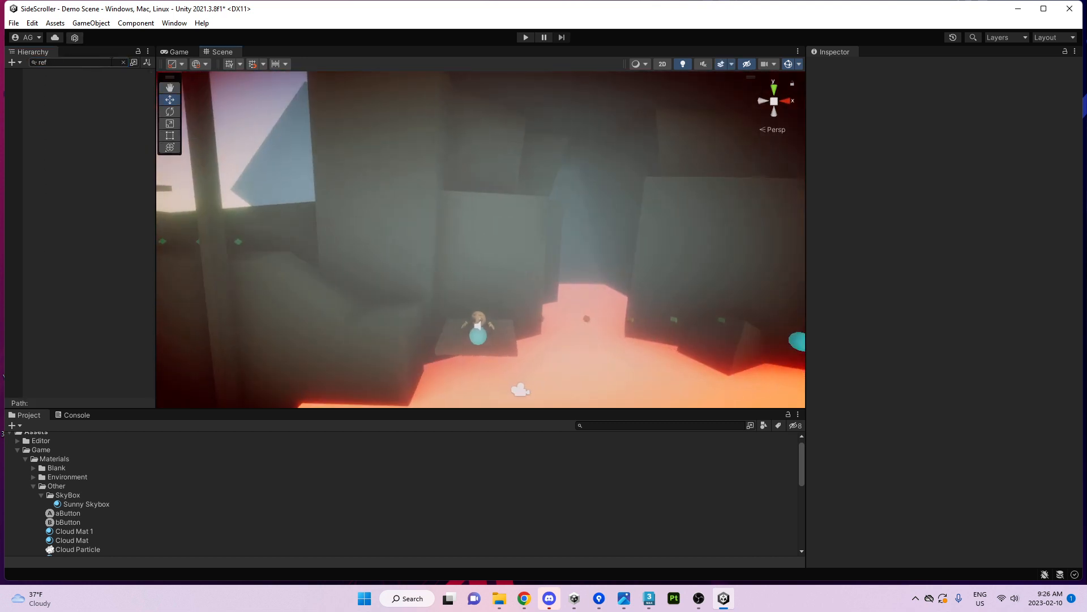
click(125, 62)
alt+drag(698, 365, 651, 385)
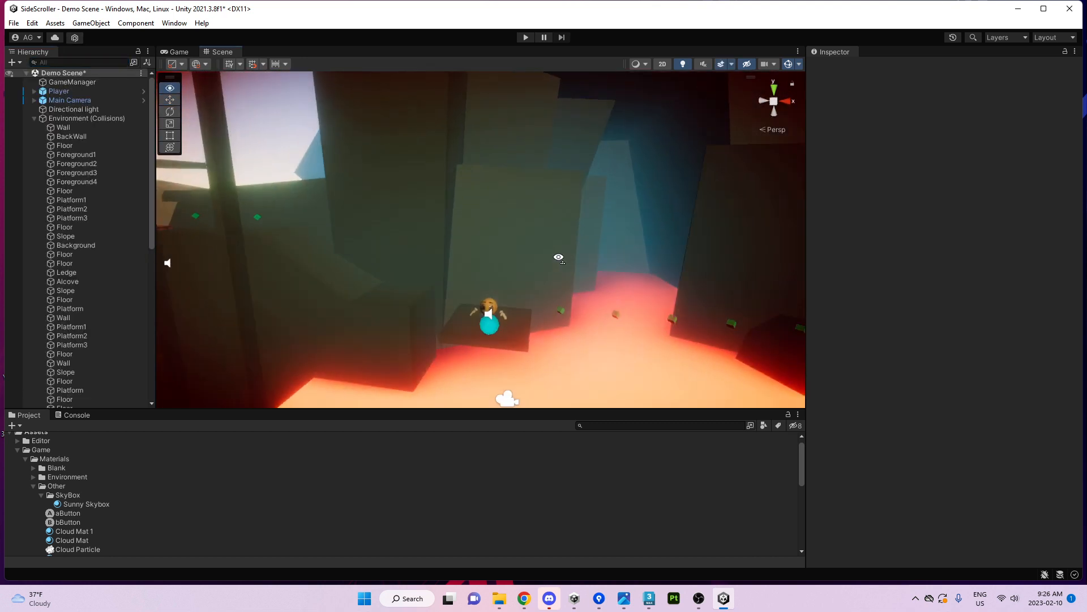
Deactivate the Directional light object while viewing the scene in the Game view
click(176, 52)
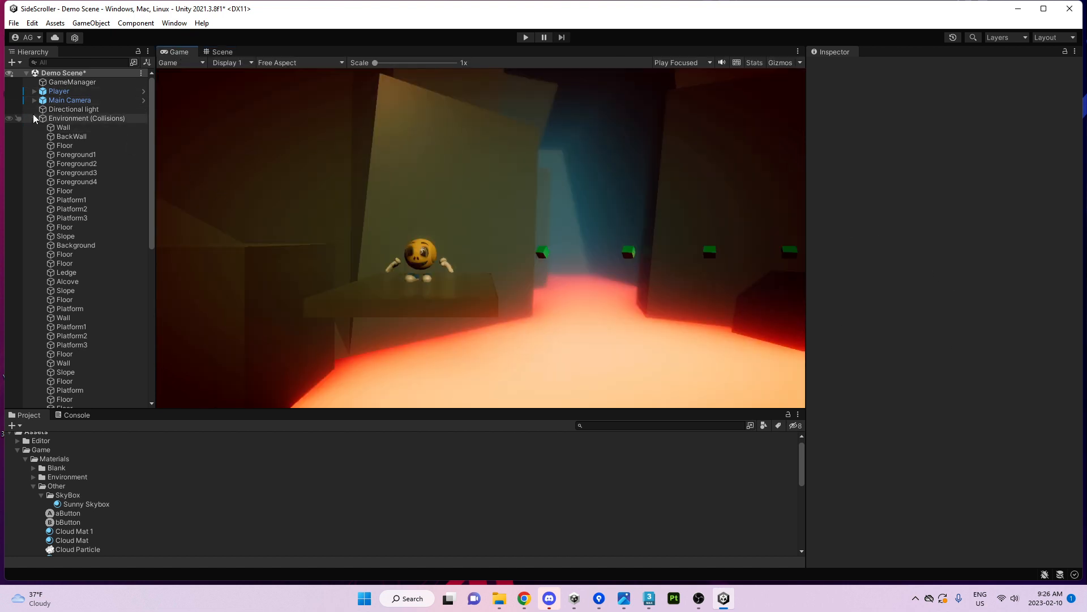
click(58, 111)
click(837, 68)
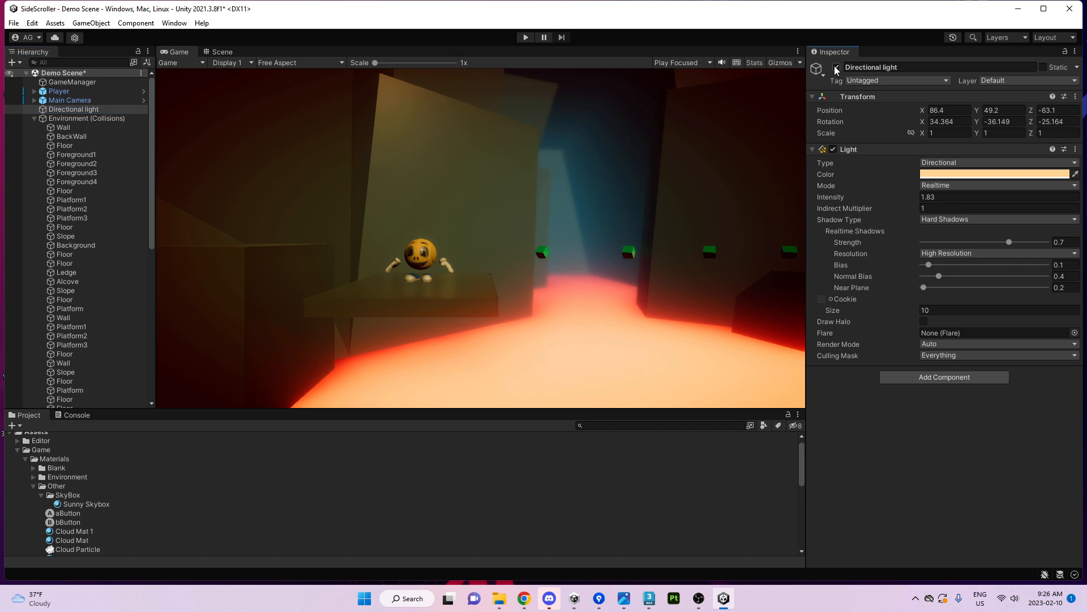
Set the Environment Lighting Intensity Multiplier to 0.58 in the Lighting settings
key(ctrl+9)
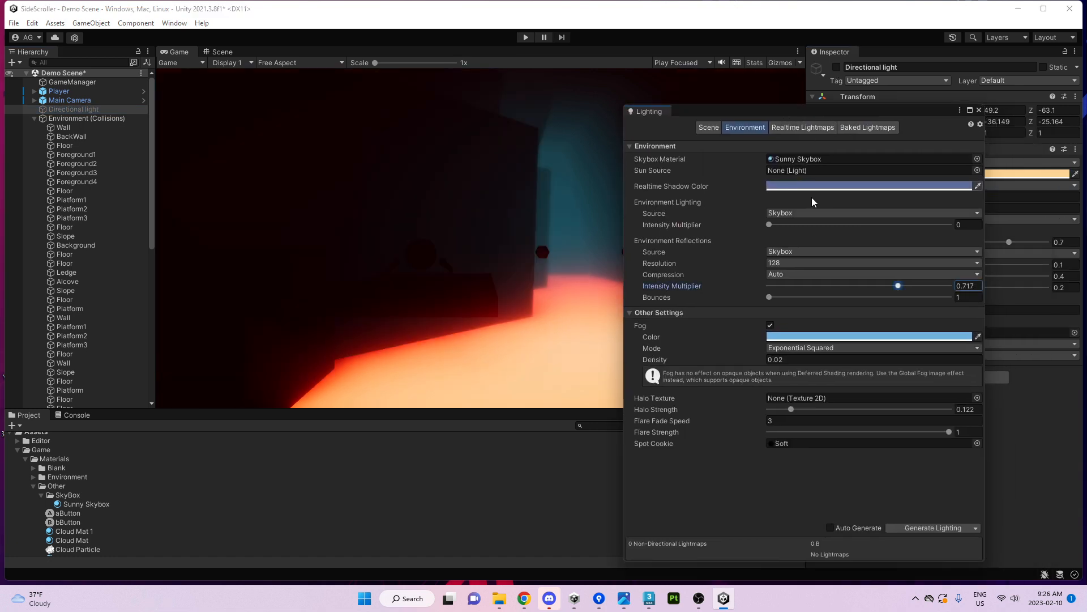
mouse_move(770, 224)
mouse_down()
mouse_move(831, 224)
mouse_move(794, 218)
mouse_move(804, 227)
mouse_move(777, 235)
mouse_move(785, 232)
mouse_up()
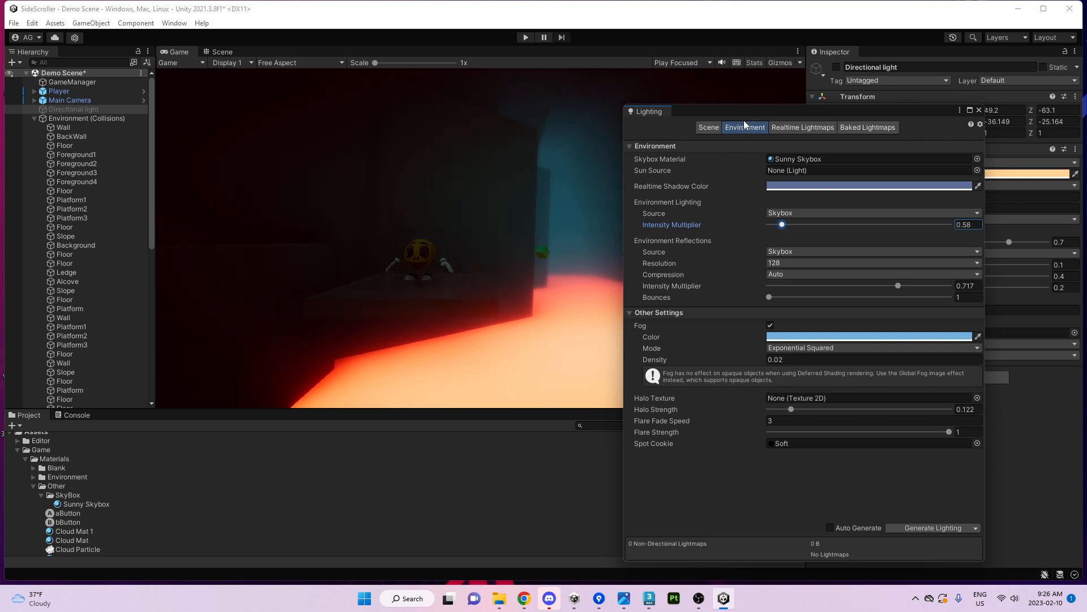
click(979, 110)
Add a Point Light above the lava in the cave and frame it in the Scene view
click(222, 52)
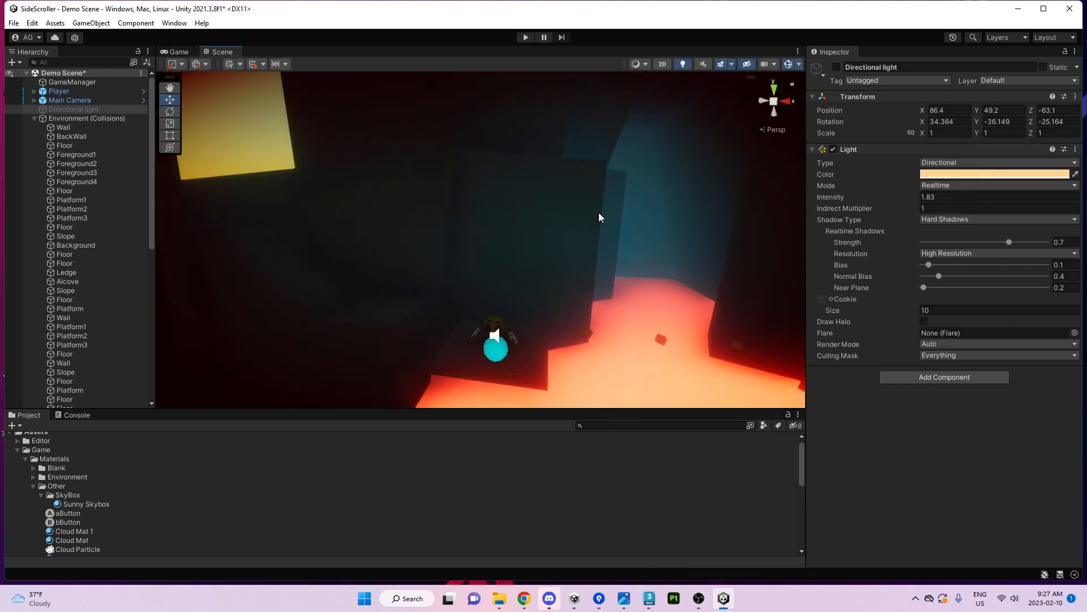
right_drag(600, 217, 198, 36)
click(85, 23)
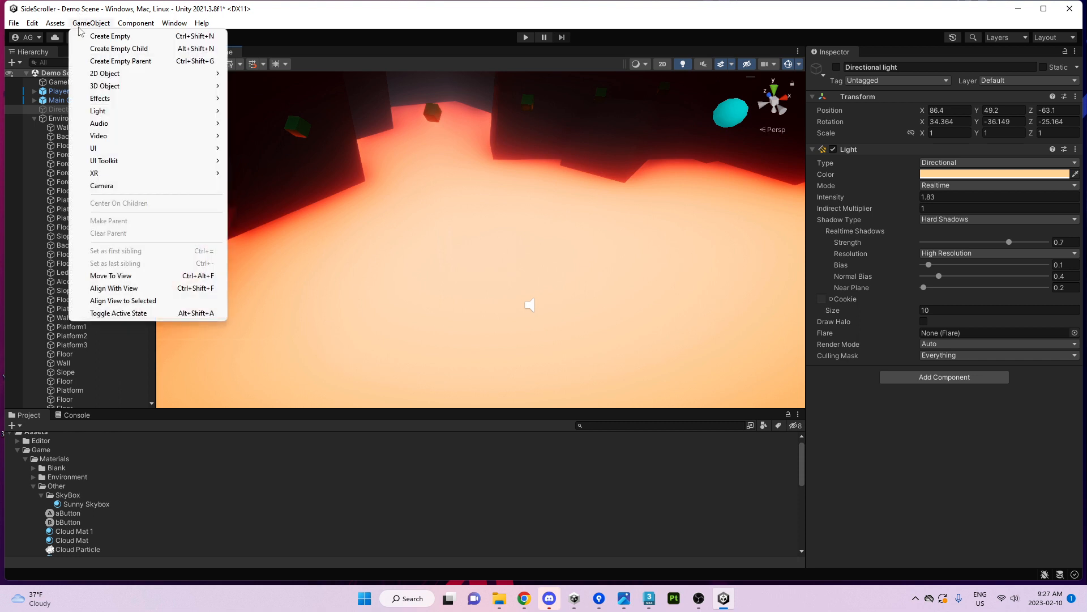
mouse_move(127, 112)
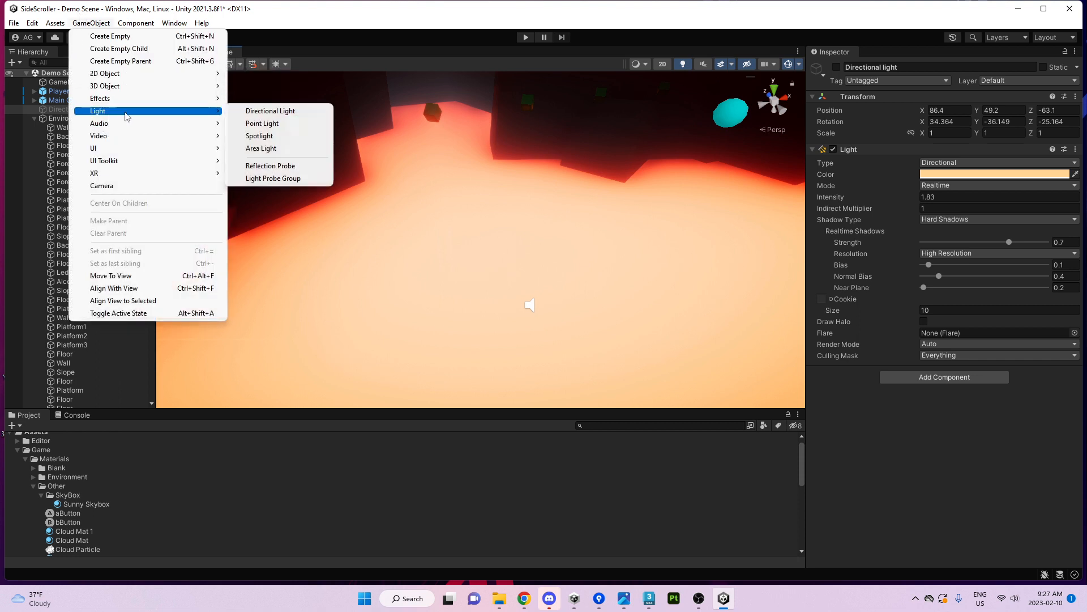
click(262, 123)
key(f)
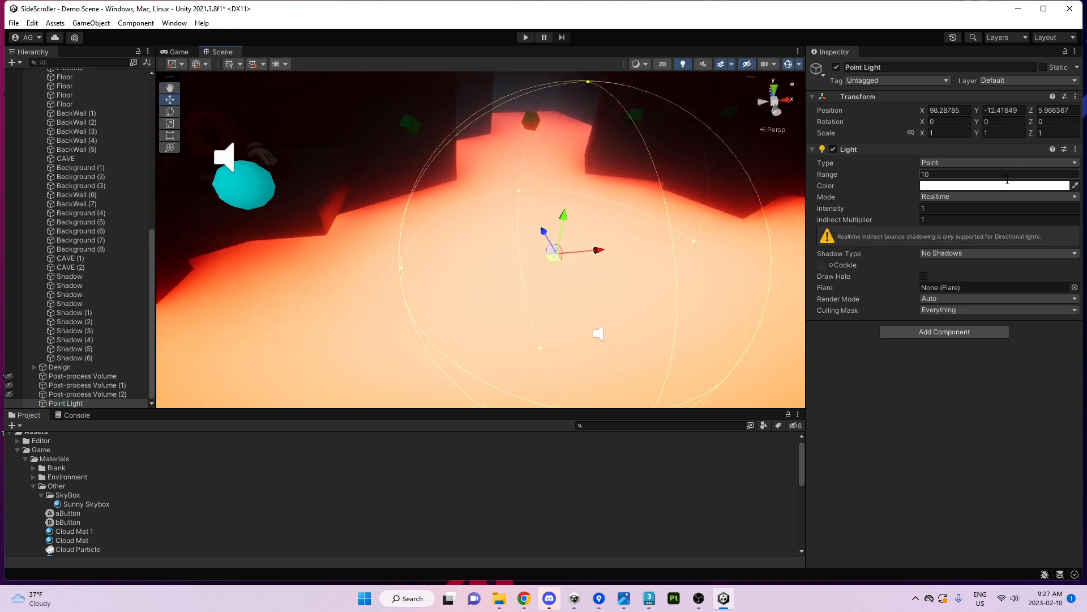
Set the point light's colour to the orange-red C8422D
click(1007, 185)
click(1034, 259)
drag(1071, 273, 1070, 263)
click(1073, 272)
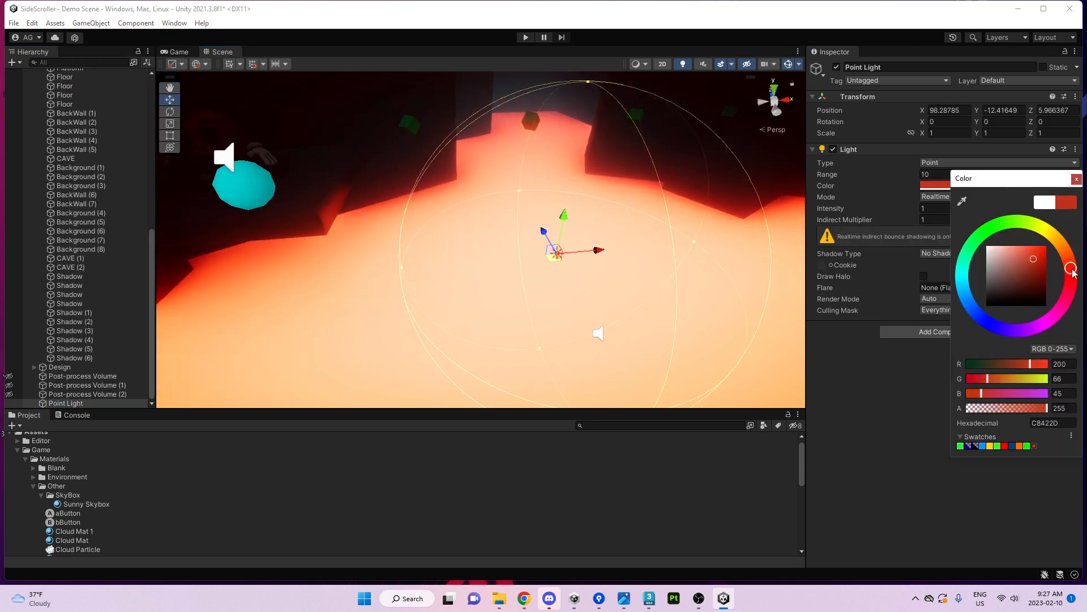
click(1077, 180)
Raise the point light to Y -8.99 and scale it uniformly to 2.043
scroll(650, 236, down, 5)
drag(538, 233, 532, 199)
right_drag(571, 256, 429, 298)
key(s)
key(w)
key(s)
key(w)
key(r)
key(s)
drag(556, 269, 557, 209)
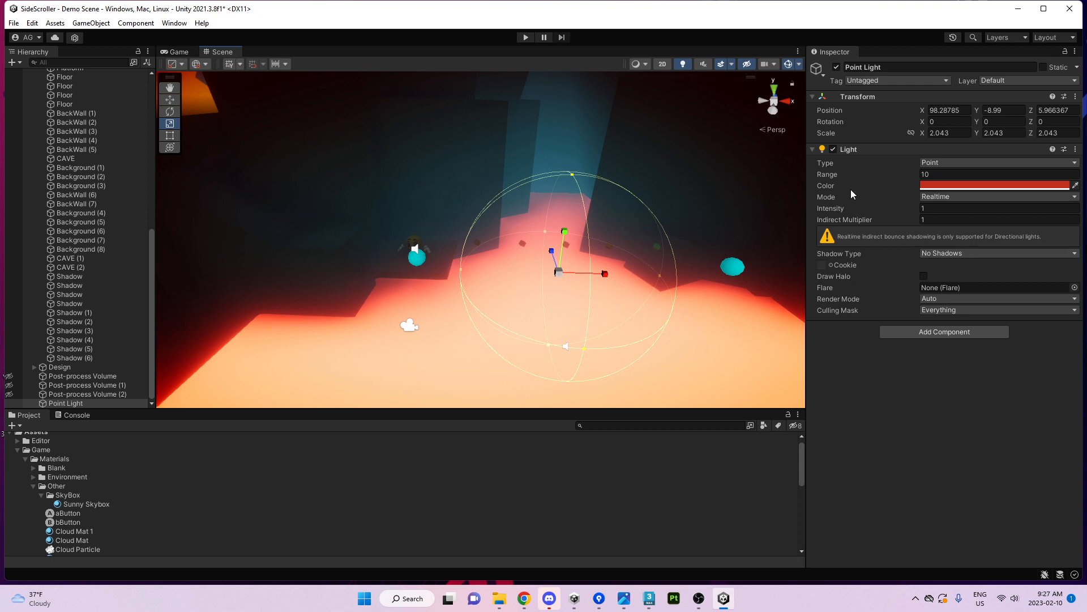
Move the point light to X 94.42, Y -5.98, Z 1.4 and set its Range to 27.47
key(w)
drag(566, 236, 567, 161)
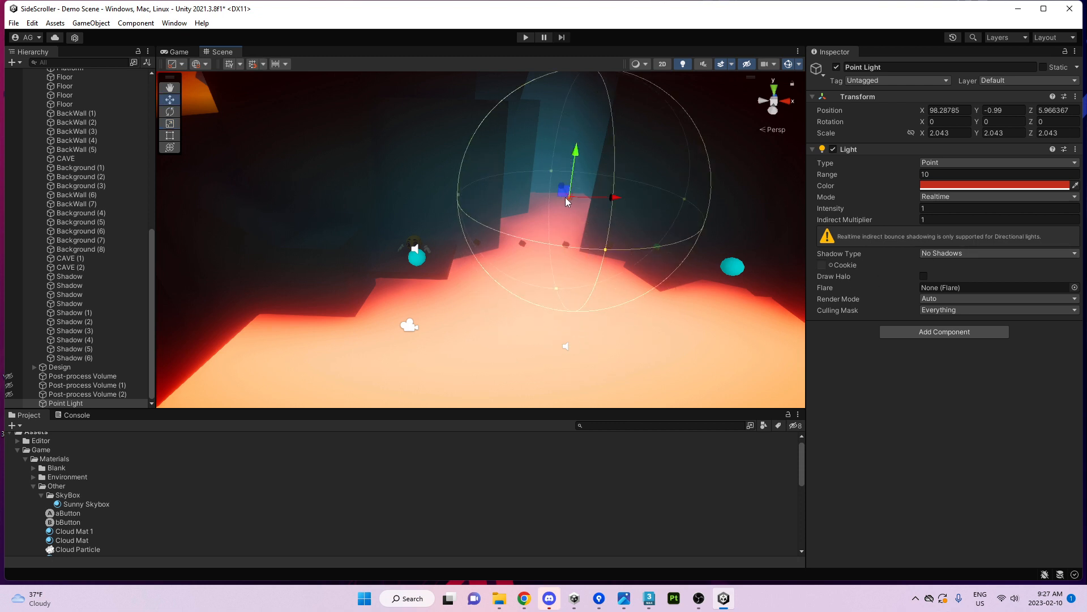
drag(566, 201, 527, 280)
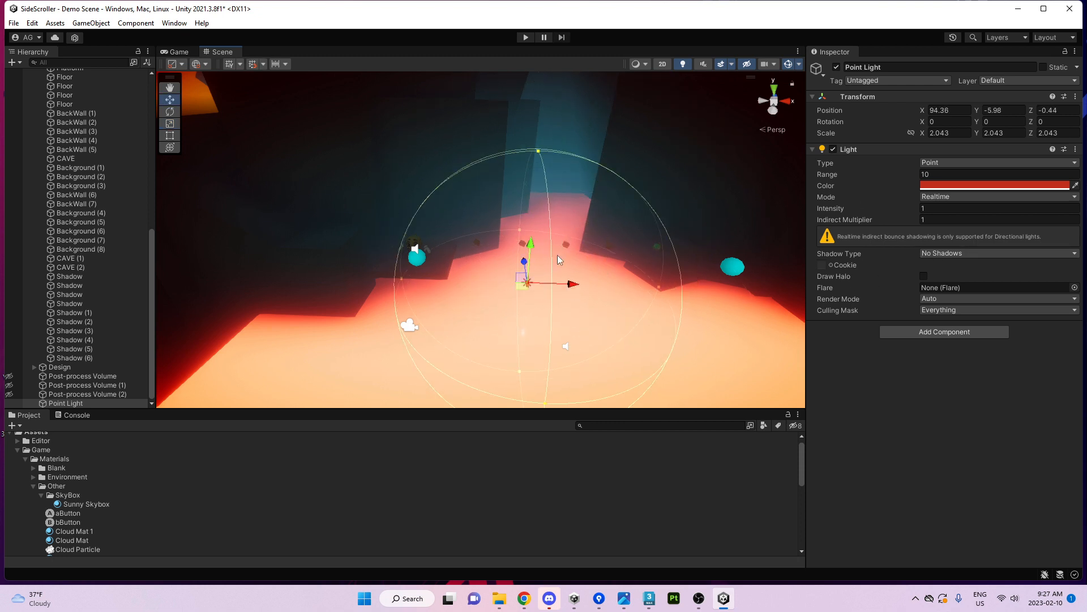
drag(875, 180, 275, 278)
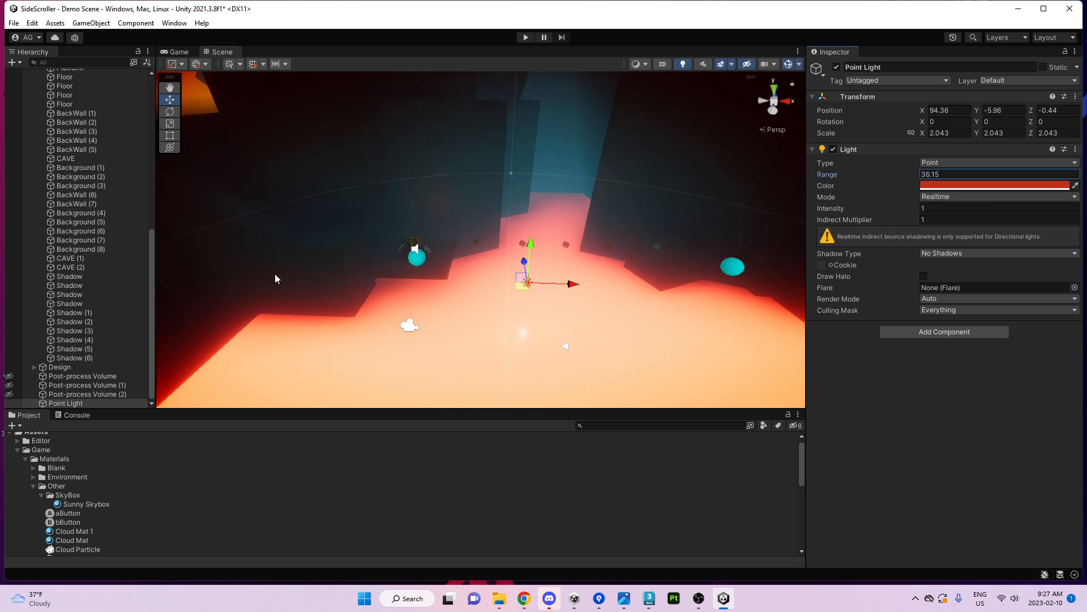
alt+drag(459, 255, 416, 221)
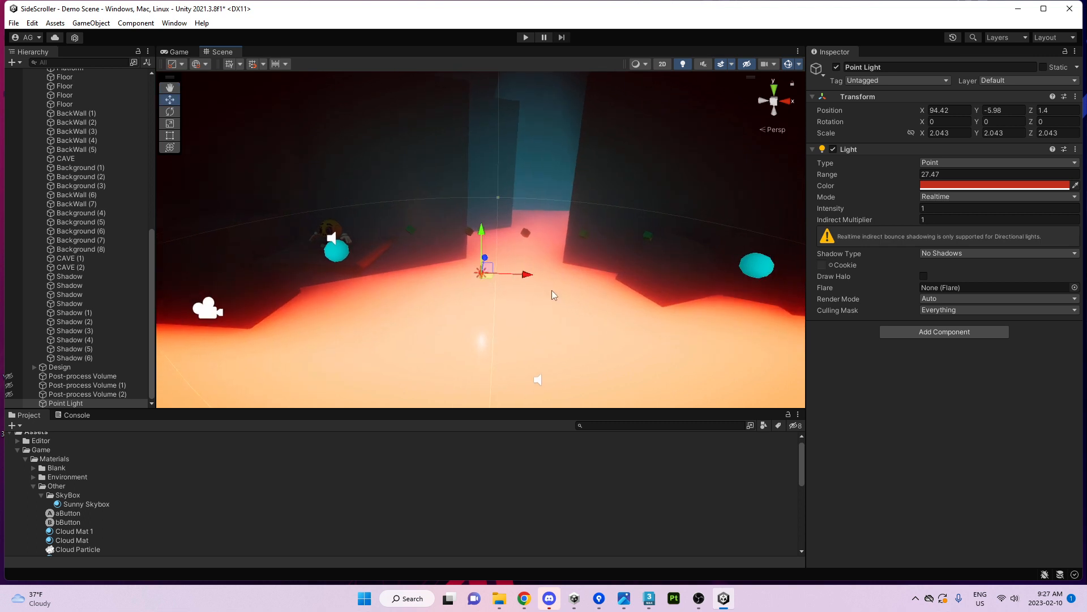
Shift the point light to X 97.37, Y -13.02 and set its Intensity to 4.41, checking the Game view
drag(526, 274, 573, 274)
mouse_move(905, 211)
mouse_down()
mouse_move(922, 210)
mouse_move(909, 211)
mouse_up()
drag(529, 233, 524, 327)
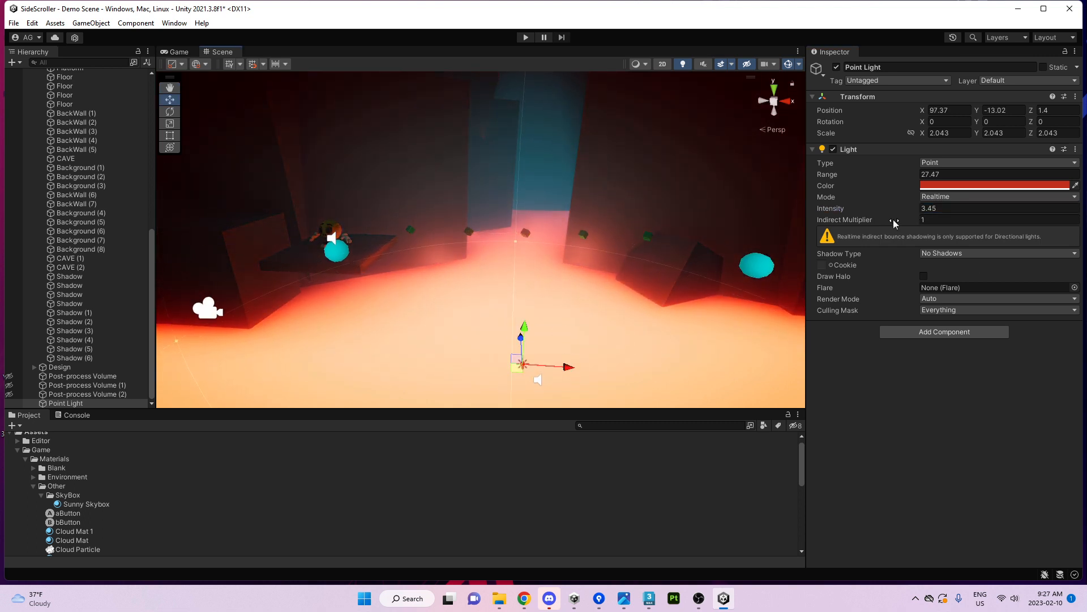
click(179, 52)
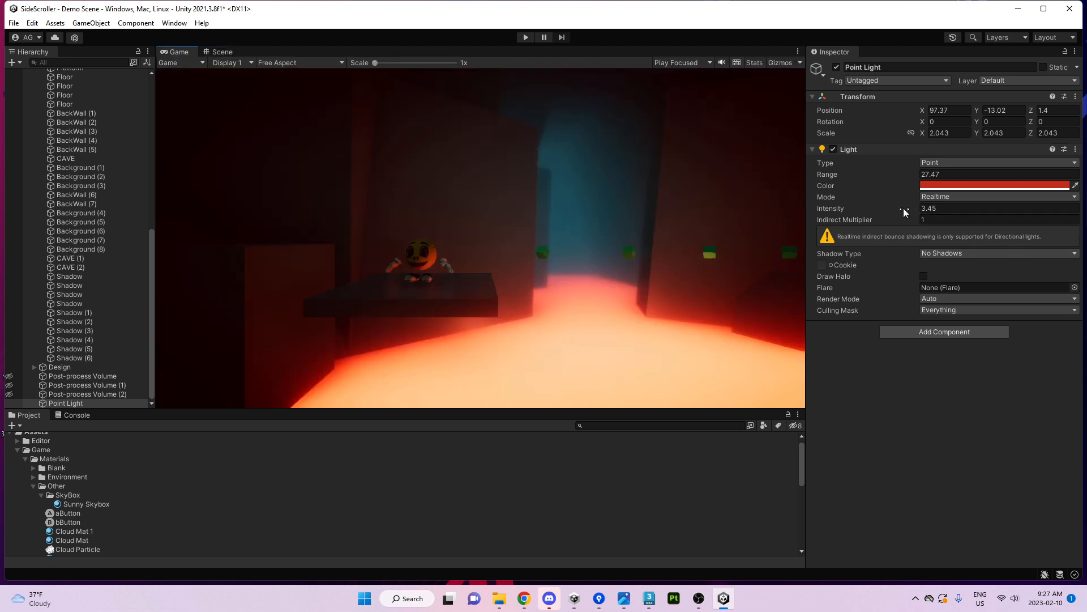
mouse_move(904, 211)
mouse_down()
mouse_move(917, 207)
mouse_move(909, 211)
mouse_up()
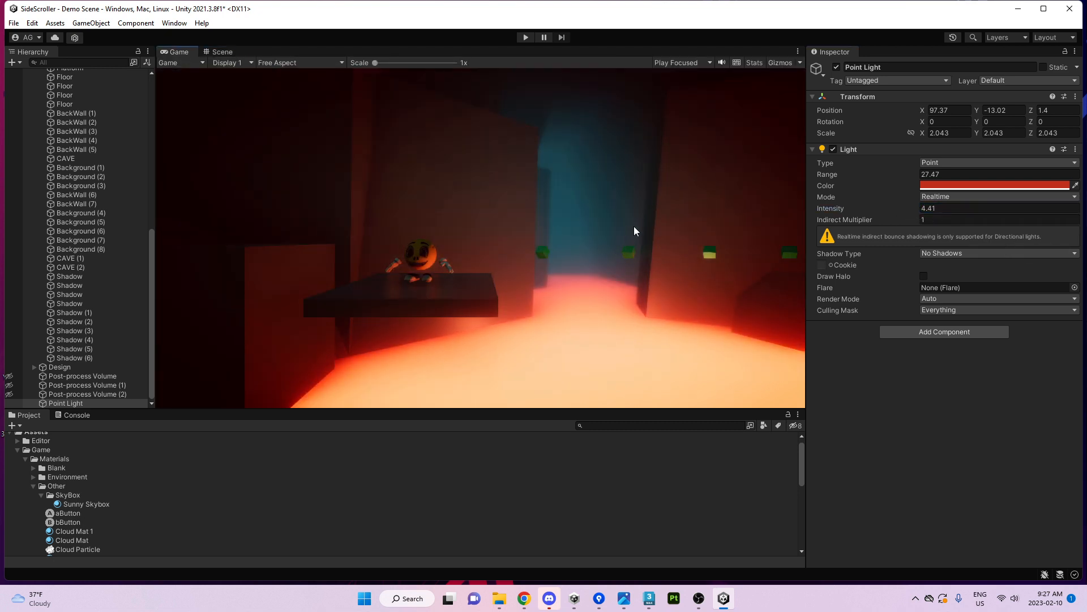
Move the point light to X 98.76, Z 5.47 and set its colour to red F60606, checking the Game view
click(221, 52)
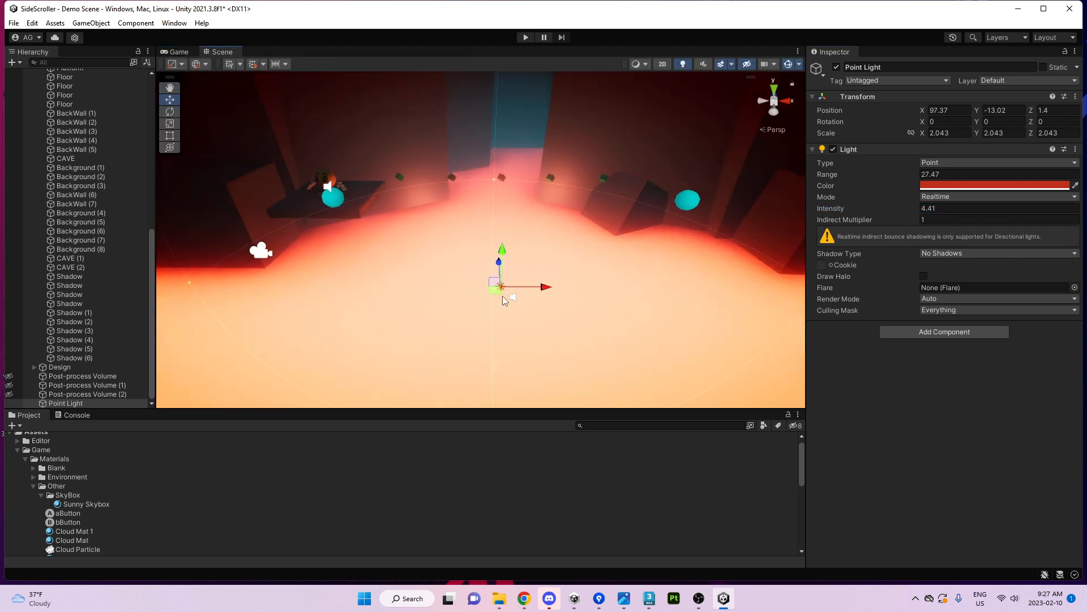
drag(499, 299, 505, 270)
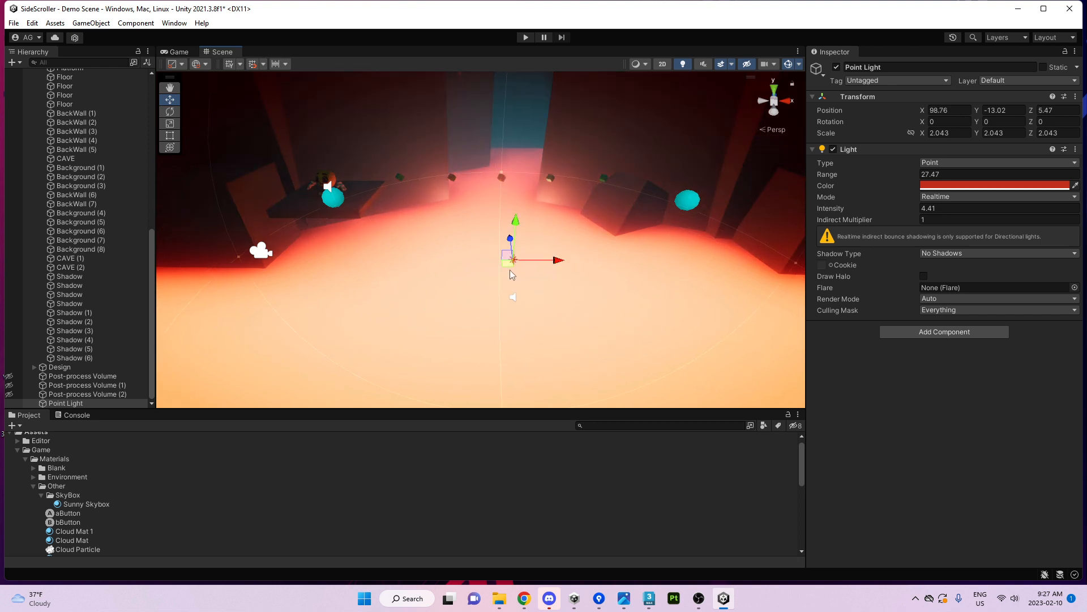
click(953, 185)
mouse_move(1069, 264)
mouse_down()
mouse_move(1073, 280)
mouse_move(1047, 250)
mouse_up()
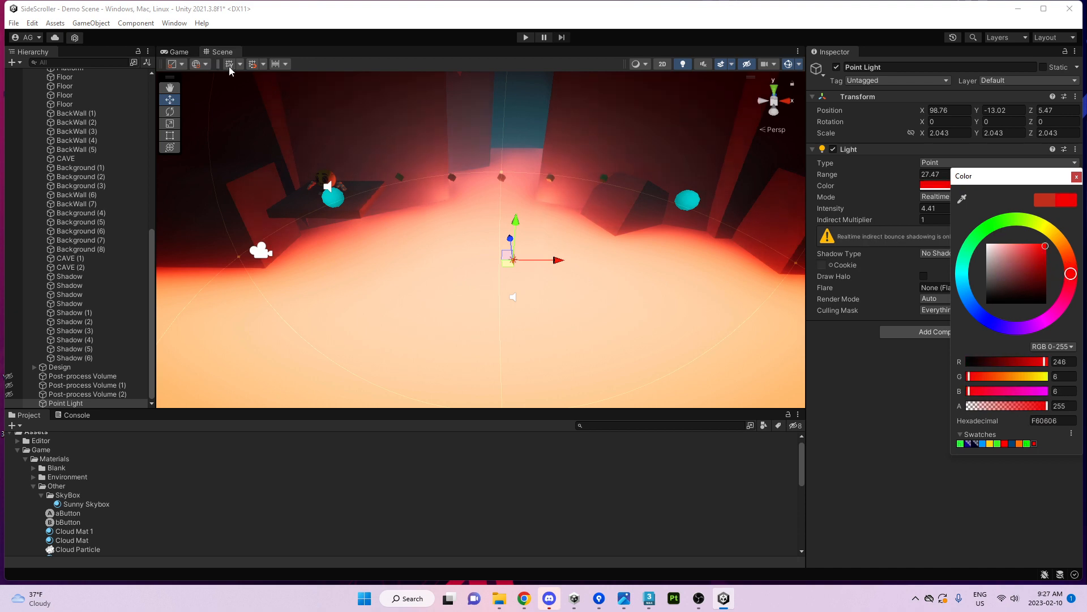
click(175, 52)
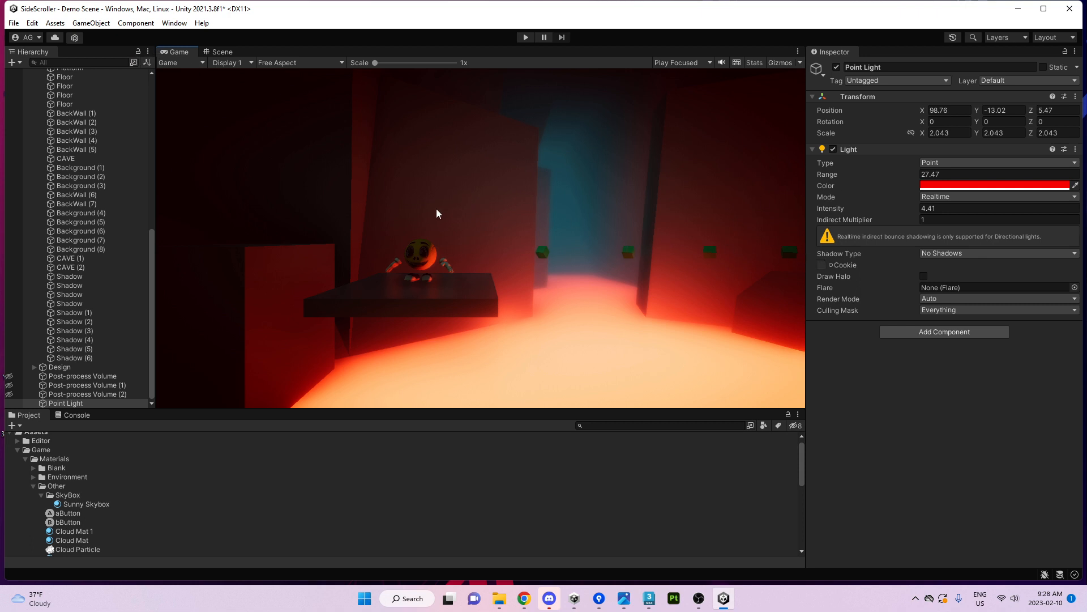
Bring up the Lighting window's environment settings and set the environment lighting Intensity Multiplier to 0.88, trying 1.78 and 1 on the way
drag(1086, 125, 796, 117)
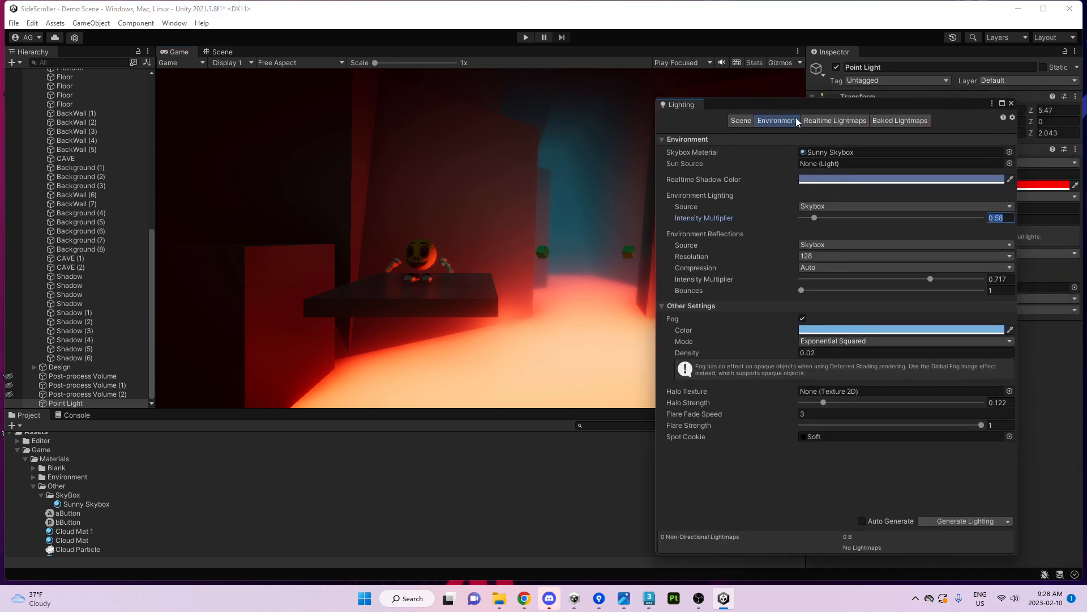
drag(828, 218, 842, 218)
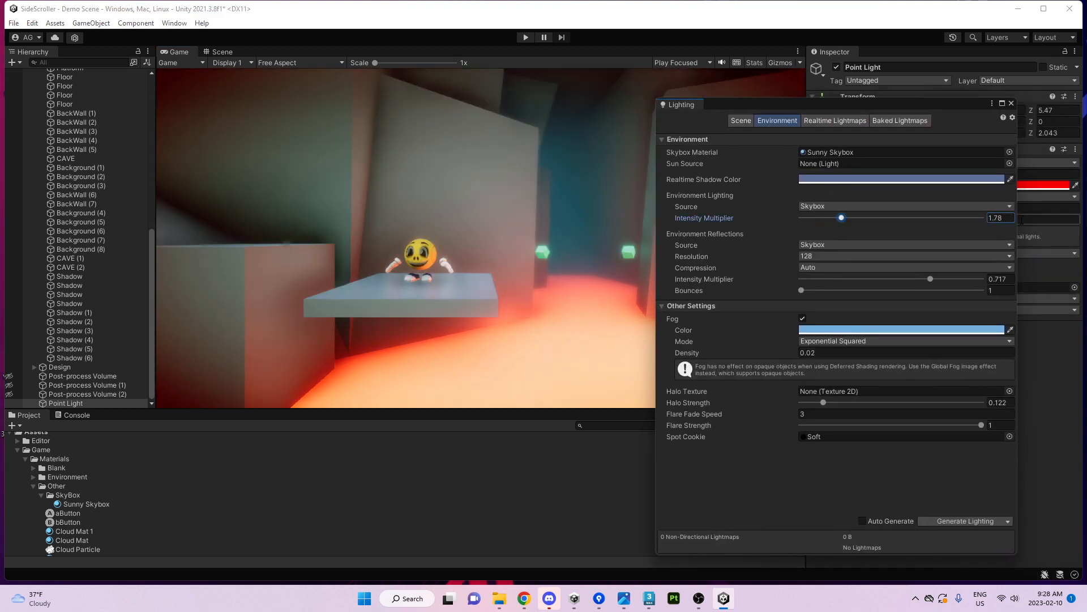
click(1001, 218)
text(1)
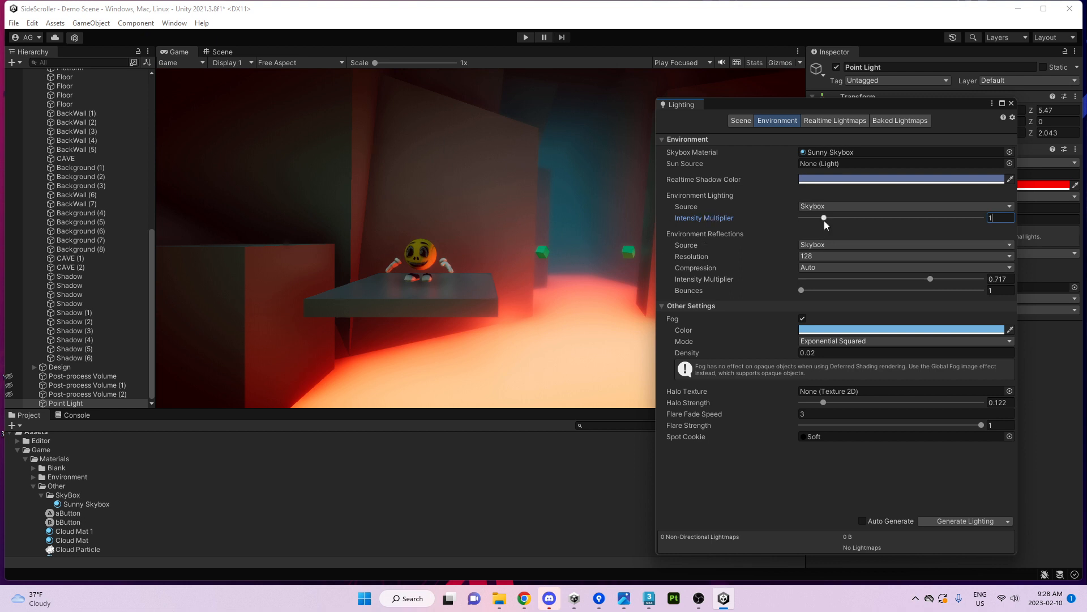
mouse_move(824, 220)
mouse_down()
mouse_move(786, 221)
mouse_move(823, 220)
mouse_up()
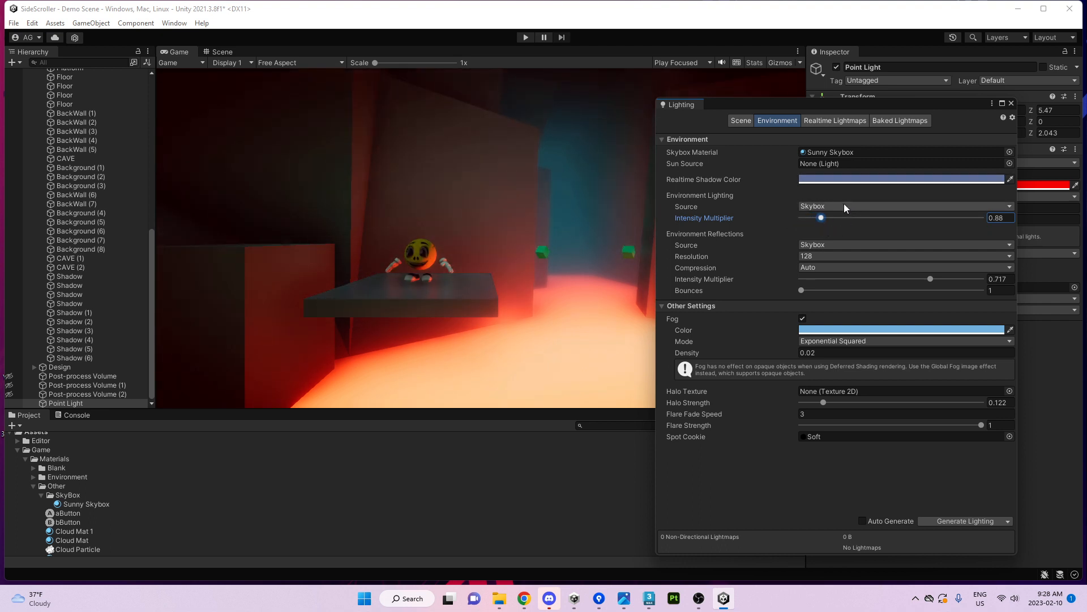
Set the environment's Realtime Shadow Color to the saved red swatch
click(818, 180)
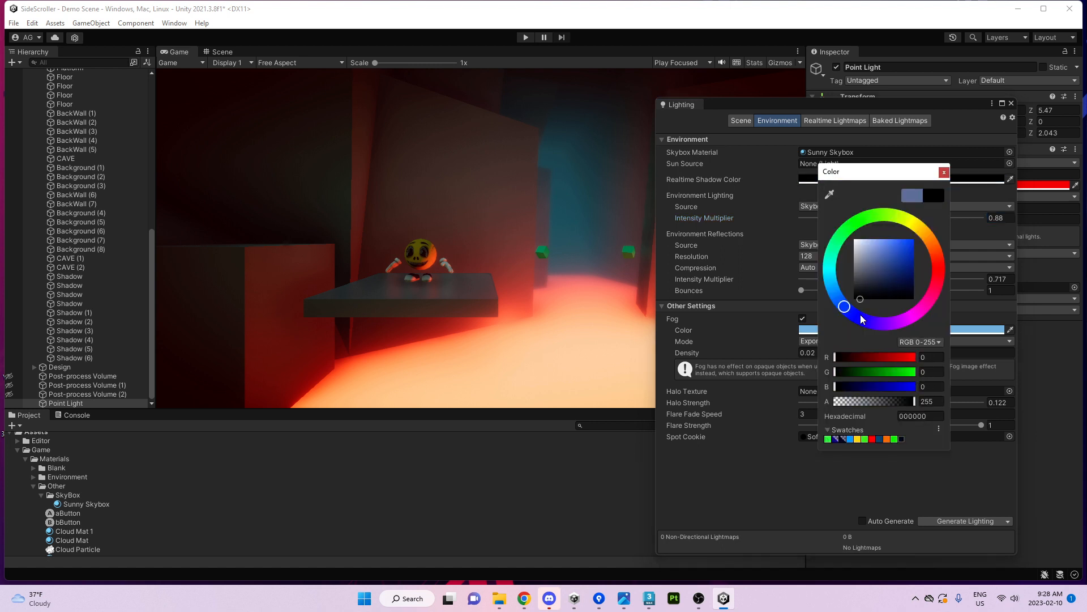
click(879, 252)
click(872, 438)
click(944, 172)
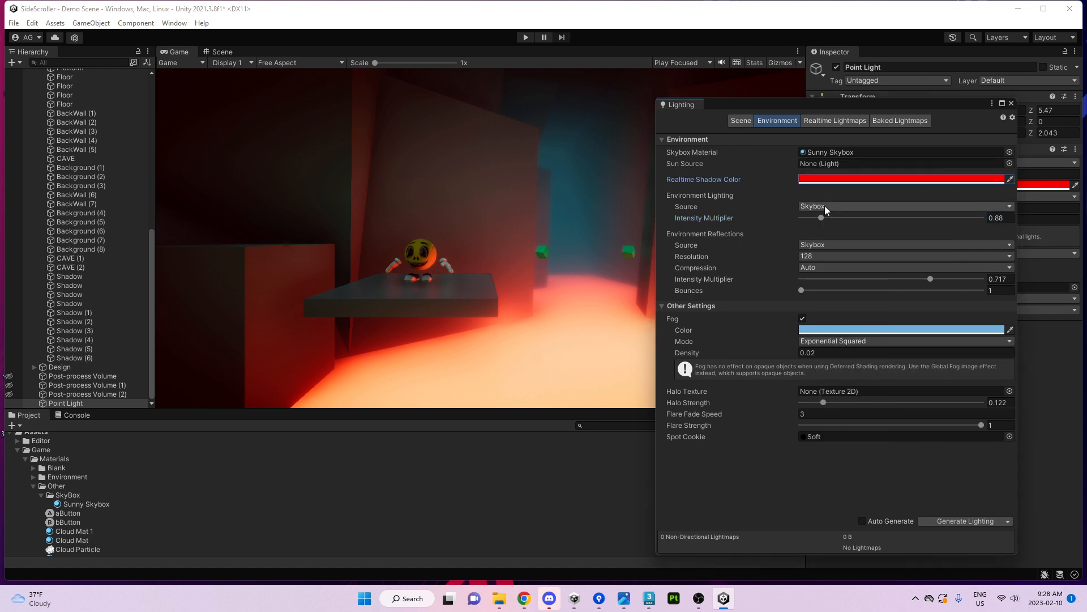
Try Color as the environment lighting source with a saturated magenta Ambient Color
click(825, 206)
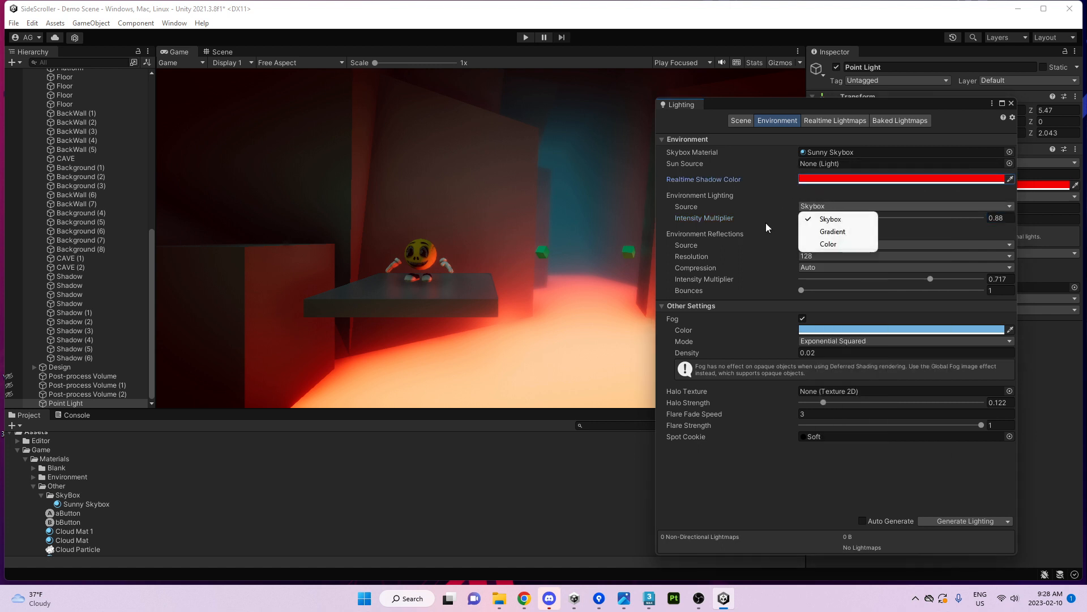
click(829, 244)
click(824, 216)
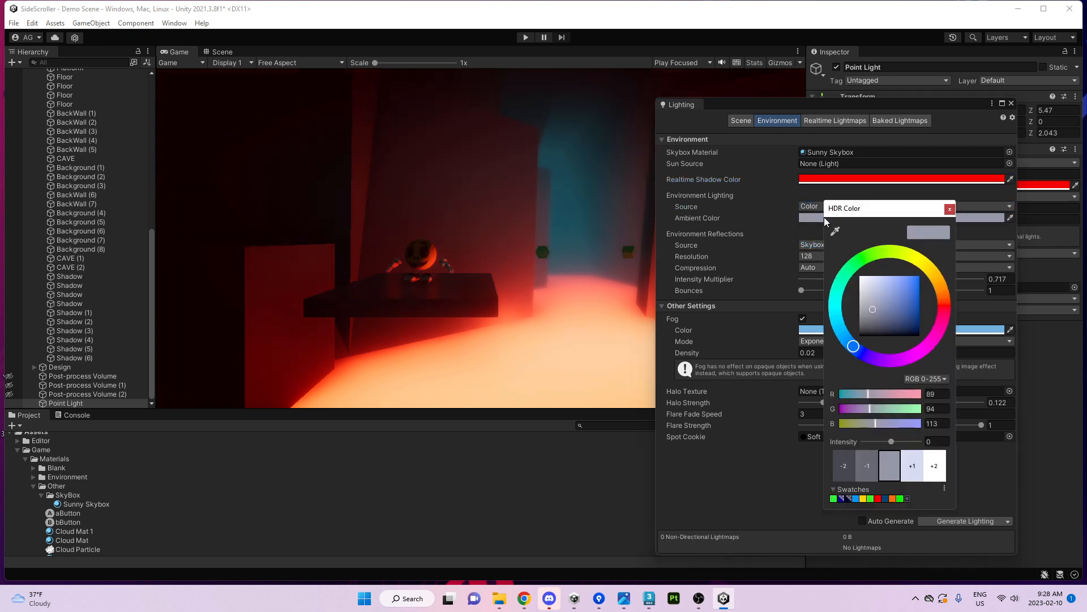
click(917, 298)
mouse_move(944, 322)
mouse_down()
mouse_move(944, 300)
mouse_move(930, 343)
mouse_up()
mouse_move(912, 297)
mouse_down()
mouse_move(918, 265)
mouse_move(926, 297)
mouse_move(902, 263)
mouse_move(865, 258)
mouse_move(926, 321)
mouse_move(928, 296)
mouse_up()
click(843, 325)
mouse_move(915, 352)
mouse_down()
mouse_move(848, 355)
mouse_move(975, 333)
mouse_up()
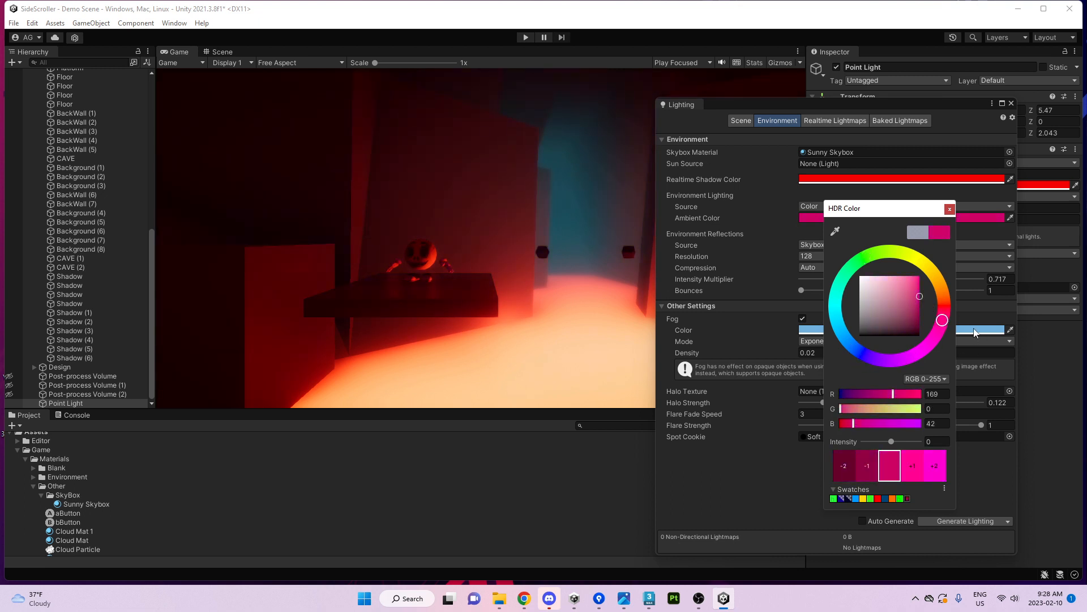
click(950, 210)
Try Gradient as the environment lighting source with a blue Equator Color and a green Ground Color of RGB 40, 203, 7
click(840, 206)
click(838, 229)
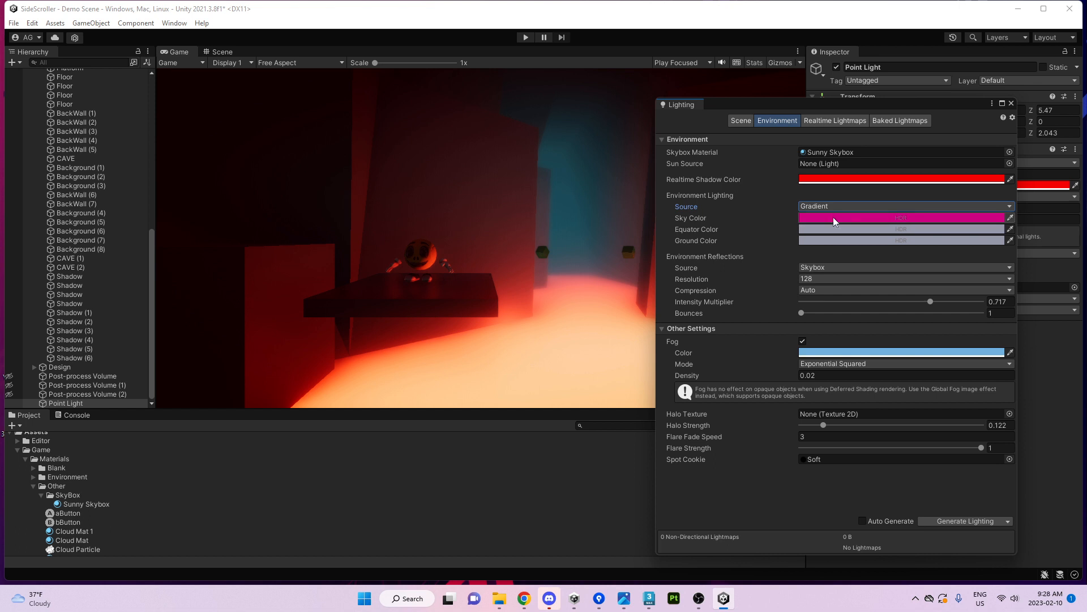
click(829, 228)
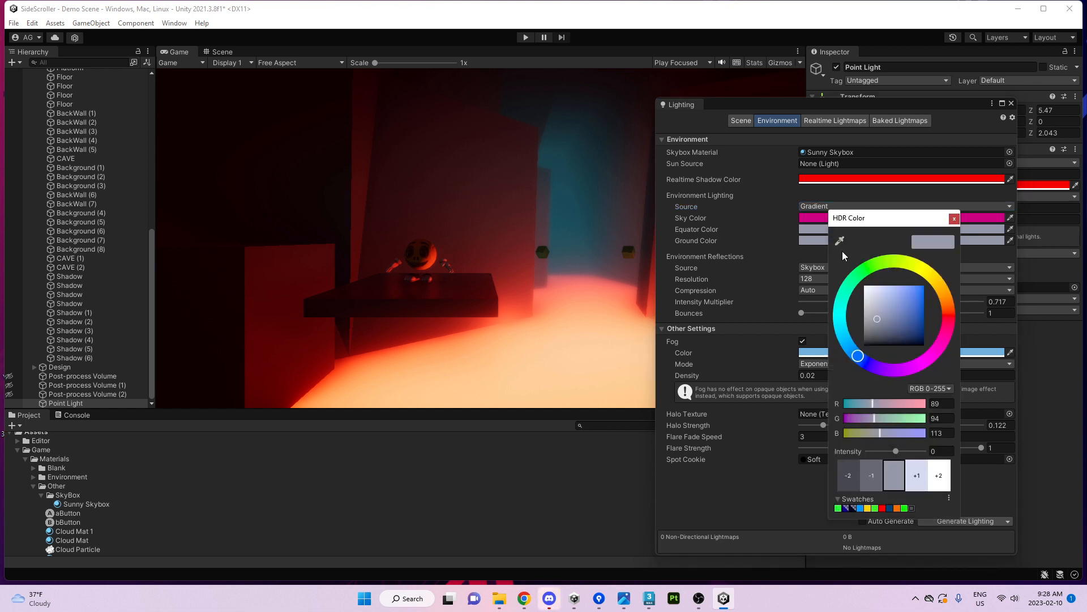
mouse_move(913, 318)
mouse_down()
mouse_move(933, 294)
mouse_move(884, 279)
mouse_move(938, 316)
mouse_move(929, 311)
mouse_up()
click(954, 219)
click(836, 239)
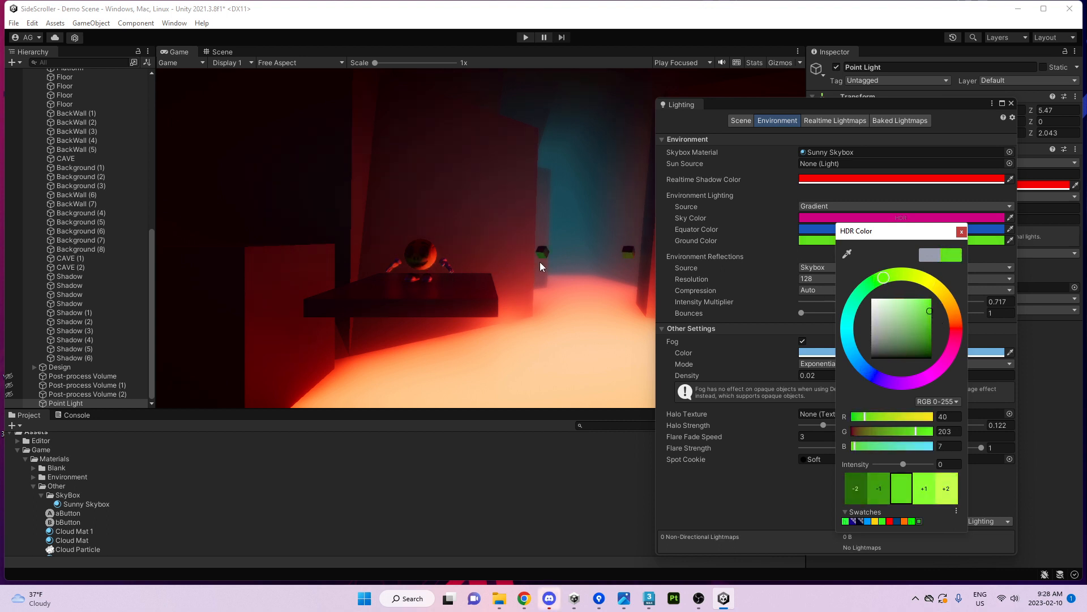
click(961, 231)
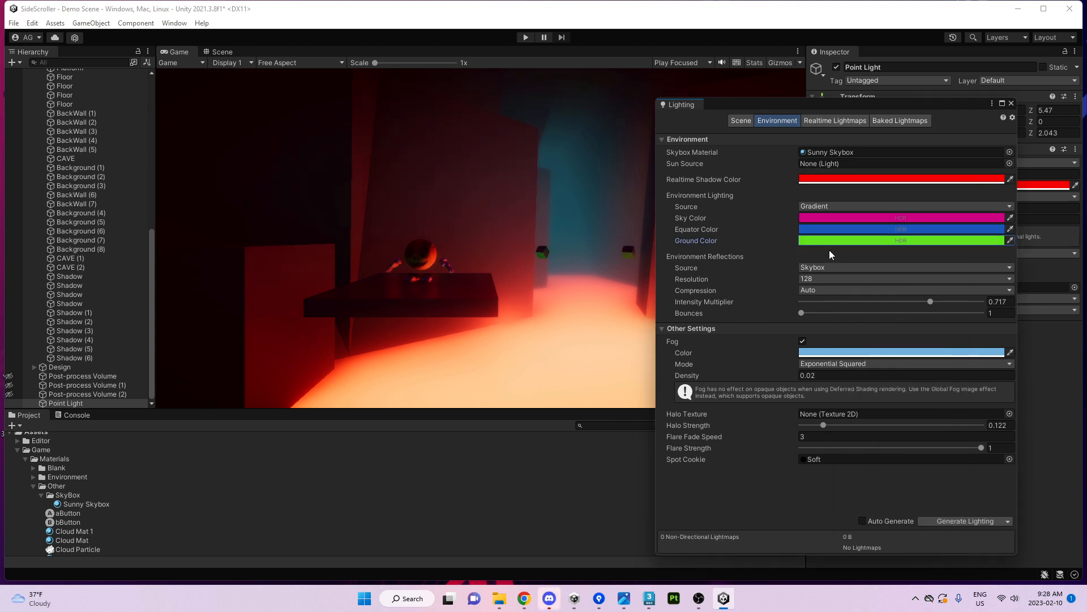
Try light blue (21, 116, 227) and light grey (195, 195, 195) as the gradient's Sky Color
click(834, 218)
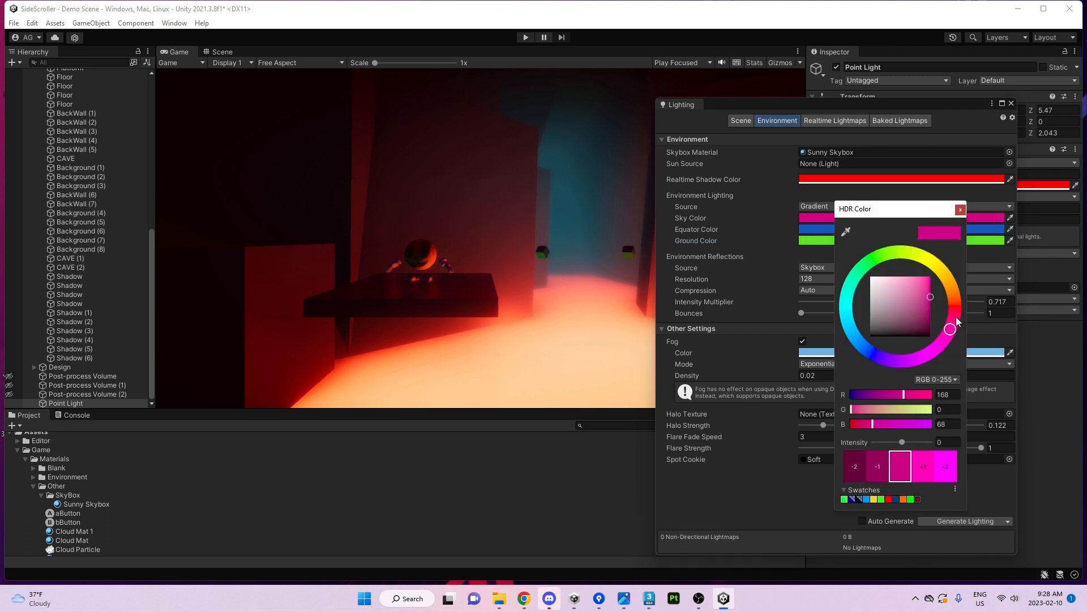
mouse_move(906, 297)
mouse_down()
mouse_move(857, 272)
mouse_move(964, 288)
mouse_move(927, 286)
mouse_move(952, 319)
mouse_move(956, 298)
mouse_move(952, 319)
mouse_move(817, 352)
mouse_move(827, 340)
mouse_move(839, 352)
mouse_up()
click(923, 256)
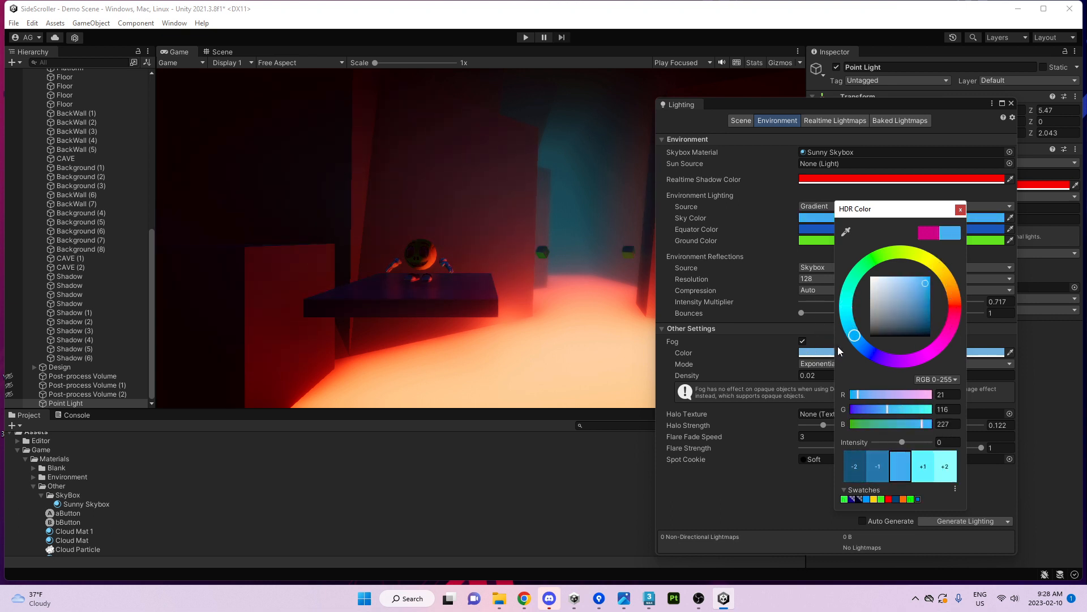
click(961, 211)
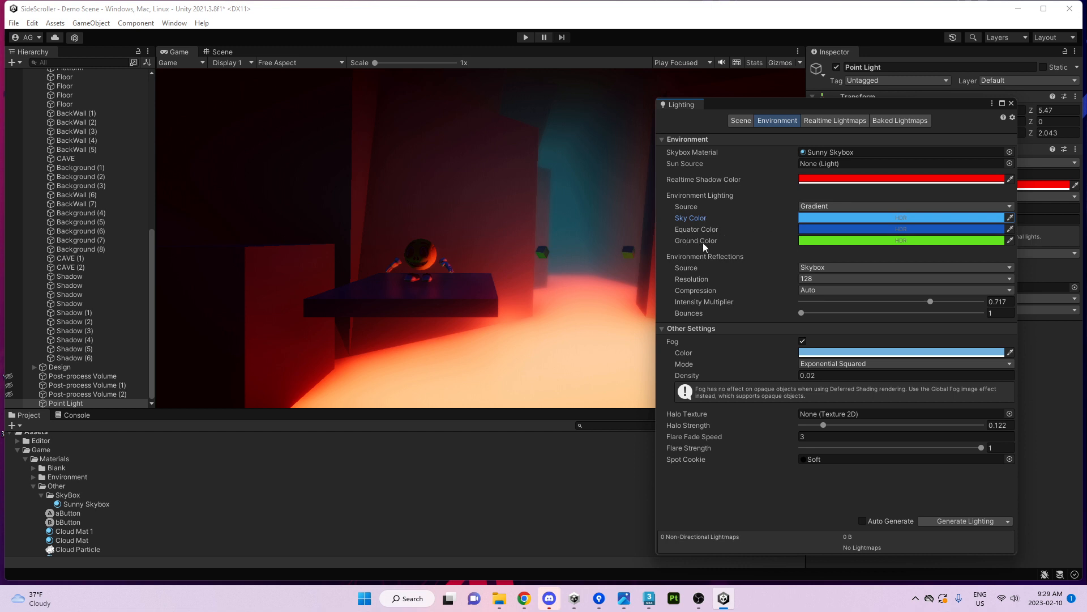
click(817, 219)
drag(904, 306, 850, 296)
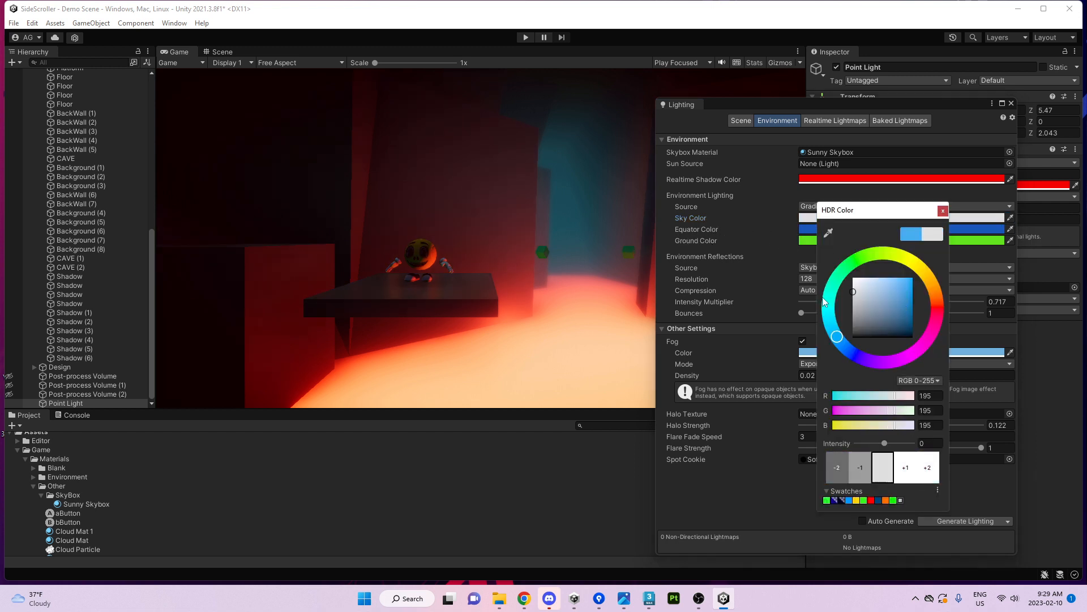
Return the environment lighting source to Skybox, set its Intensity Multiplier to 0.48 and close the Lighting window
click(803, 206)
click(830, 216)
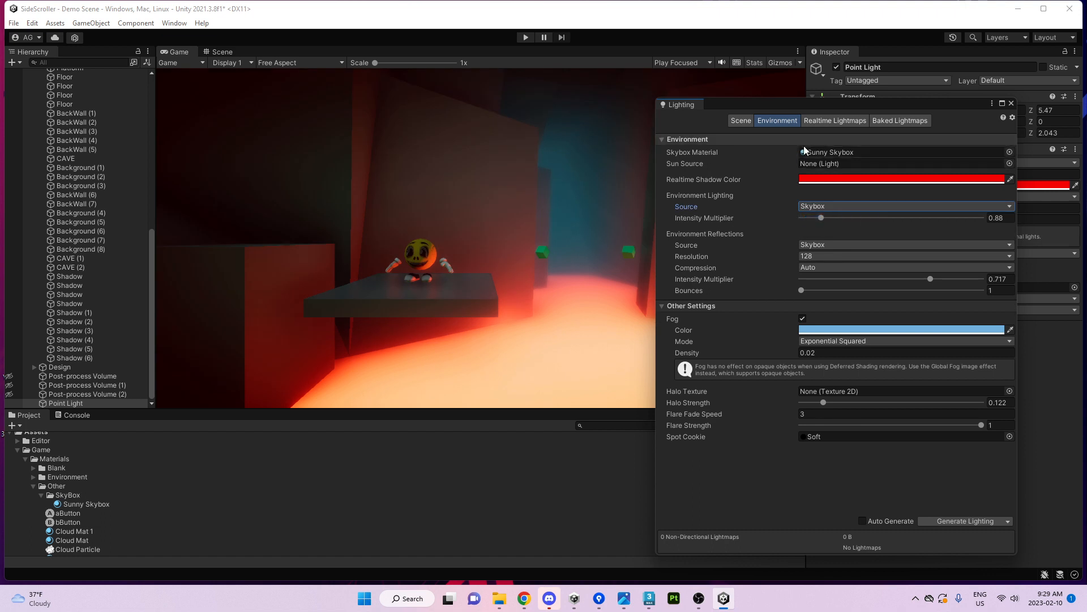
drag(818, 218, 812, 219)
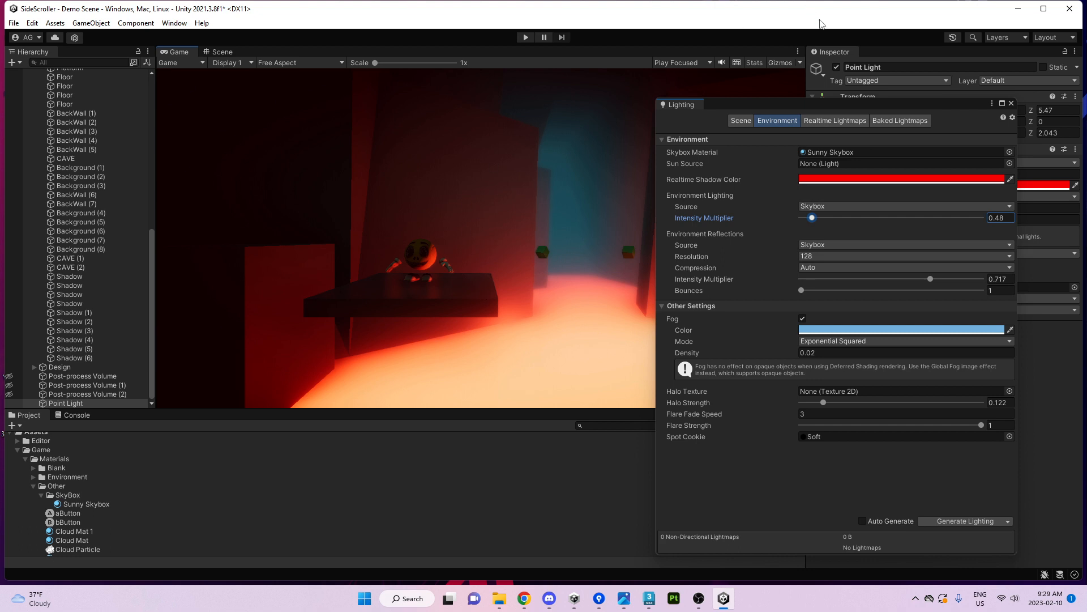
click(1011, 103)
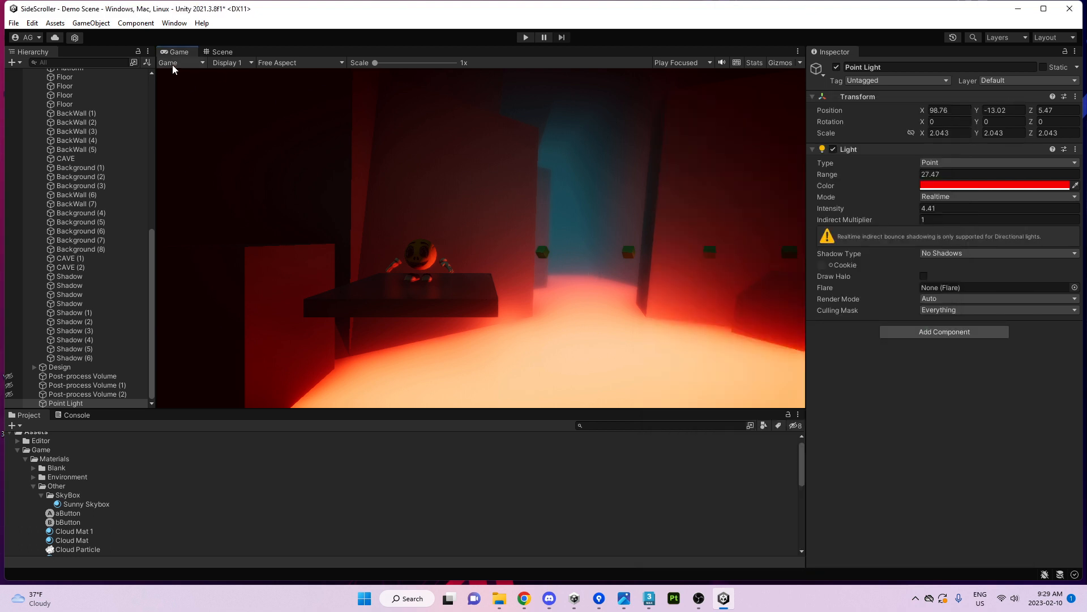
Set Cast Shadows to On for all ten Shadow objects
click(74, 357)
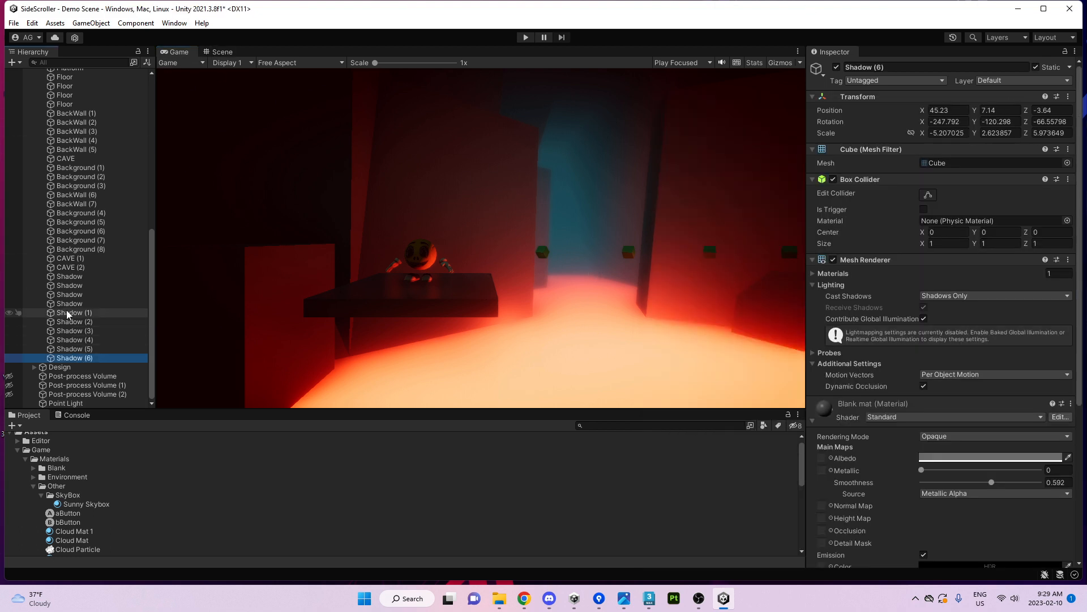
shift+click(69, 277)
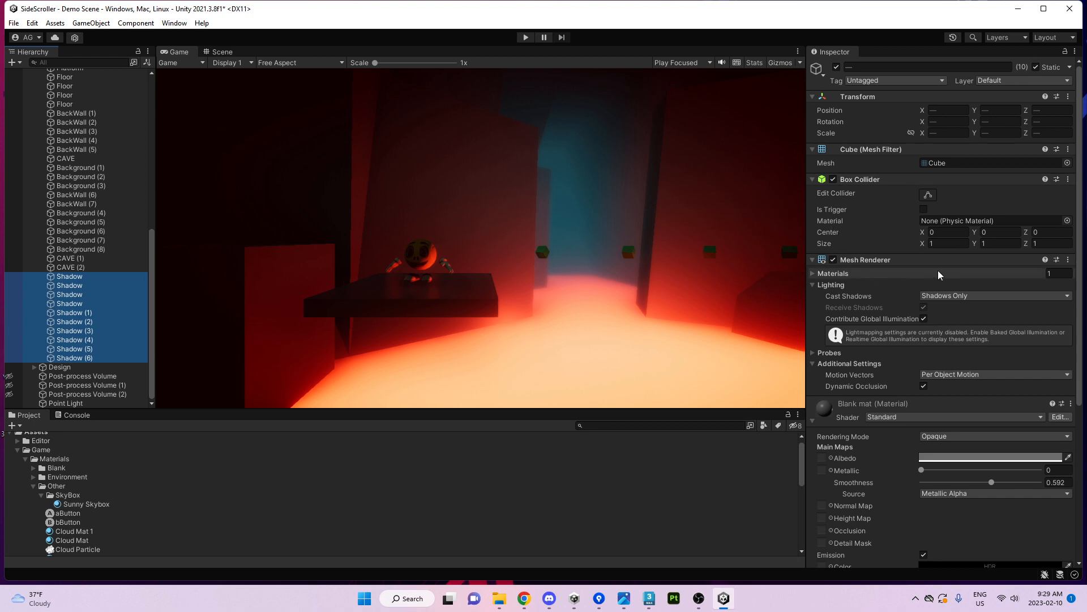
click(963, 295)
click(934, 314)
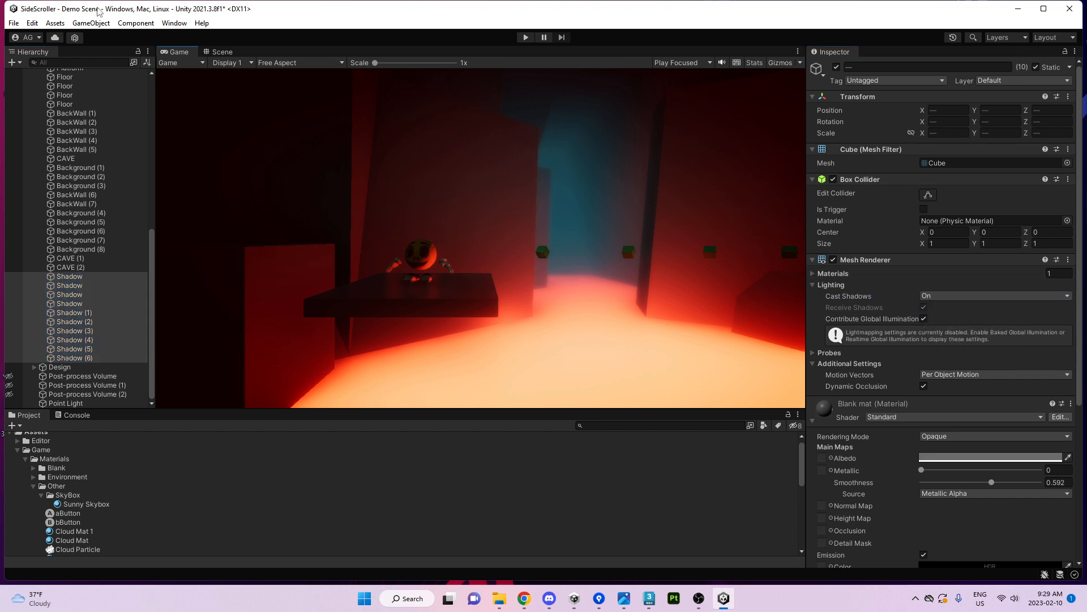
Rotate, widen and move one shadow block to X 122.7, Z -9 with X scale 102.1078, and stretch the adjacent one to X scale 48.18445
click(232, 53)
right_drag(471, 170, 426, 301)
click(426, 300)
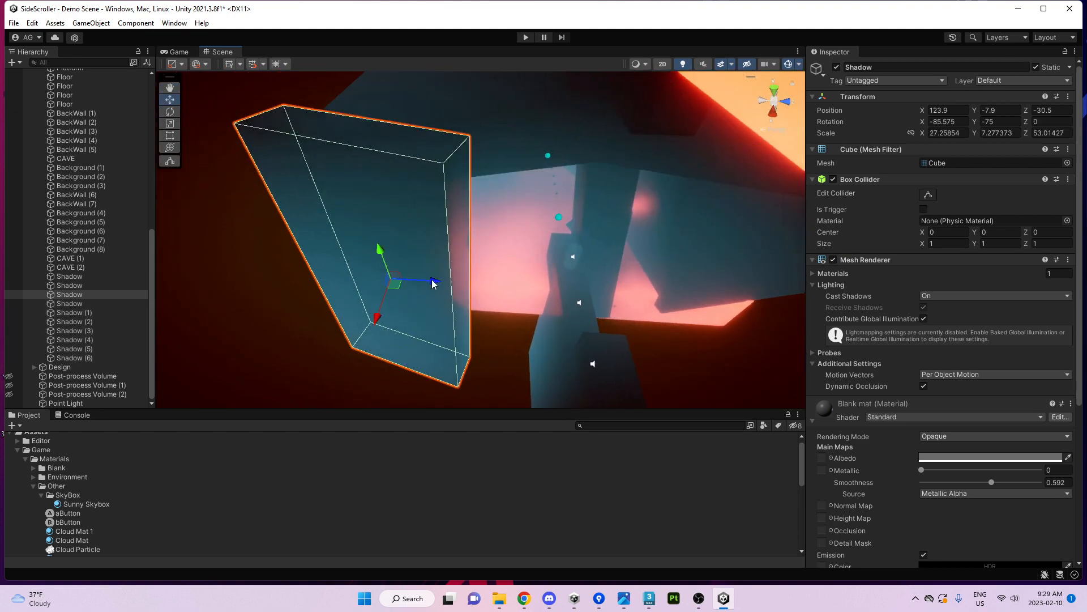
key(e)
drag(426, 302, 558, 290)
key(r)
key(w)
drag(395, 292, 519, 289)
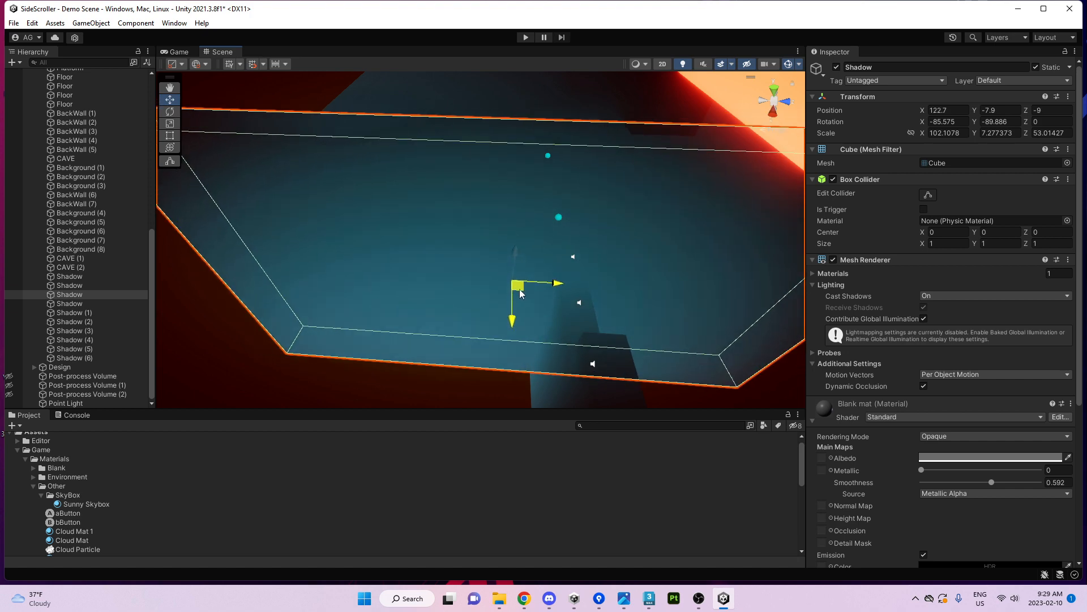
right_drag(519, 289, 506, 313)
click(505, 310)
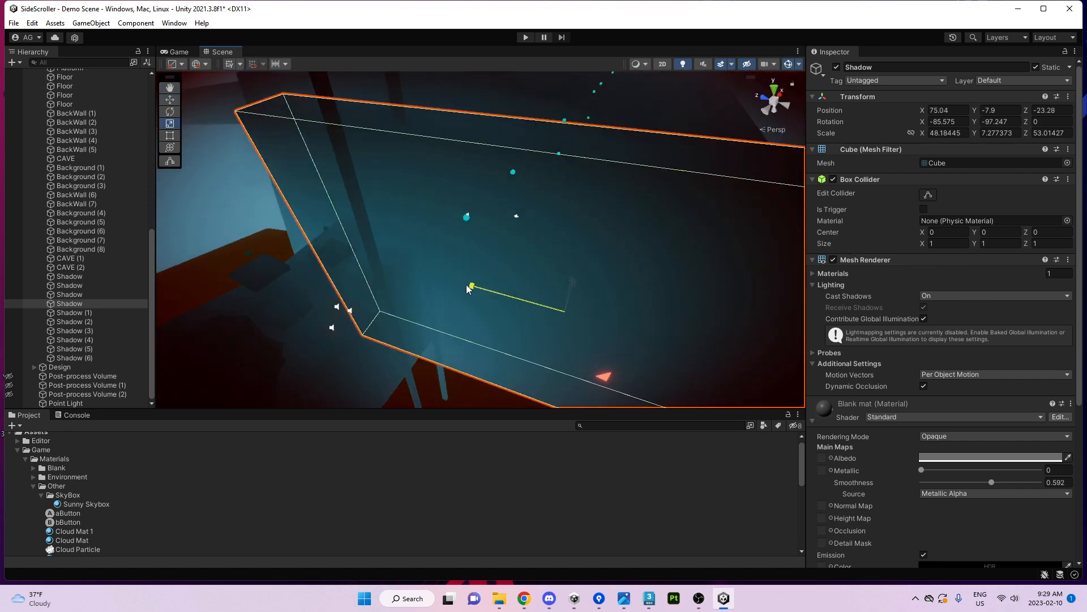
Remove the Box Collider component from all ten Shadow objects
click(71, 277)
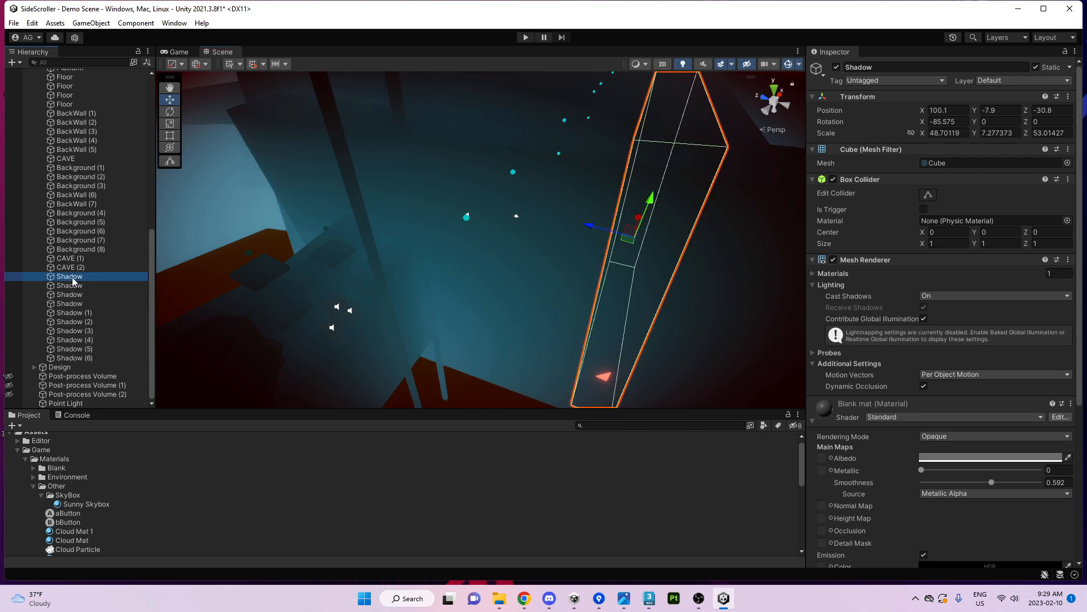
right_click(854, 181)
click(885, 207)
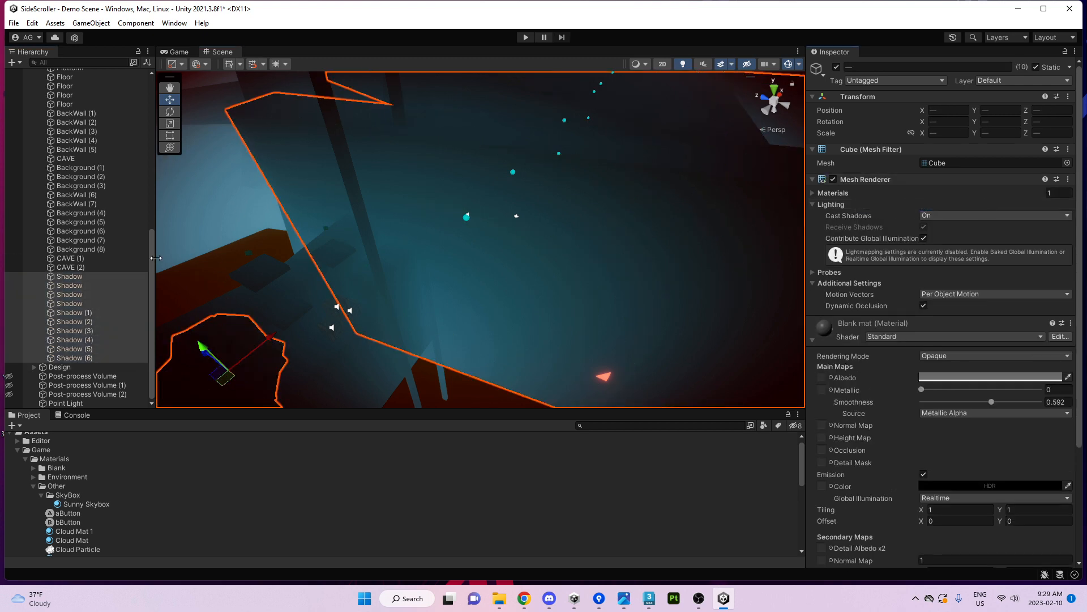
Enable the Directional light object in the demo scene
right_drag(412, 224, 242, 241)
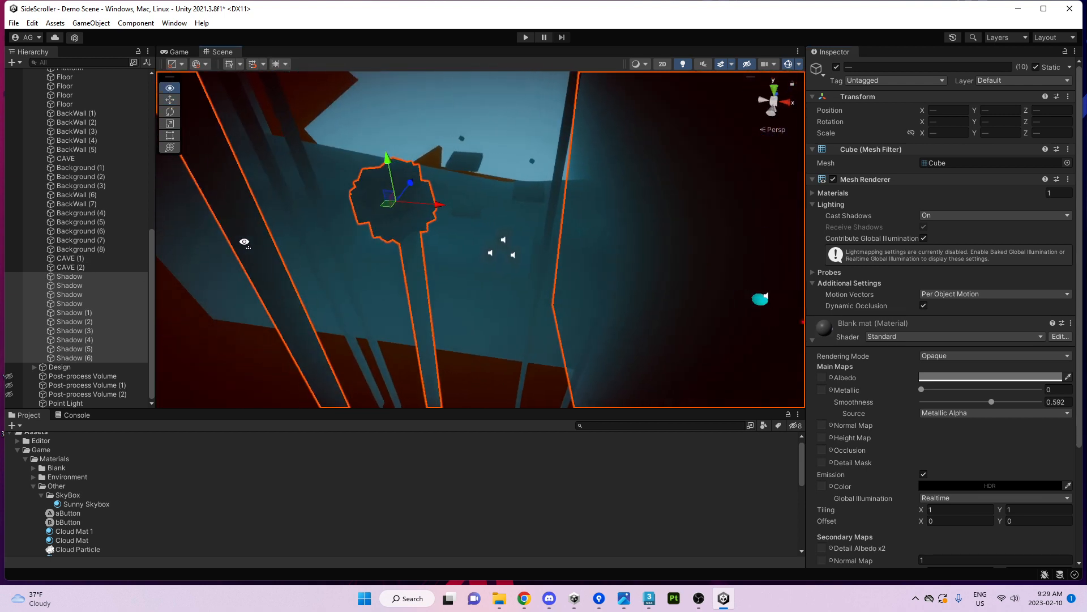
right_drag(677, 222, 668, 174)
key(w)
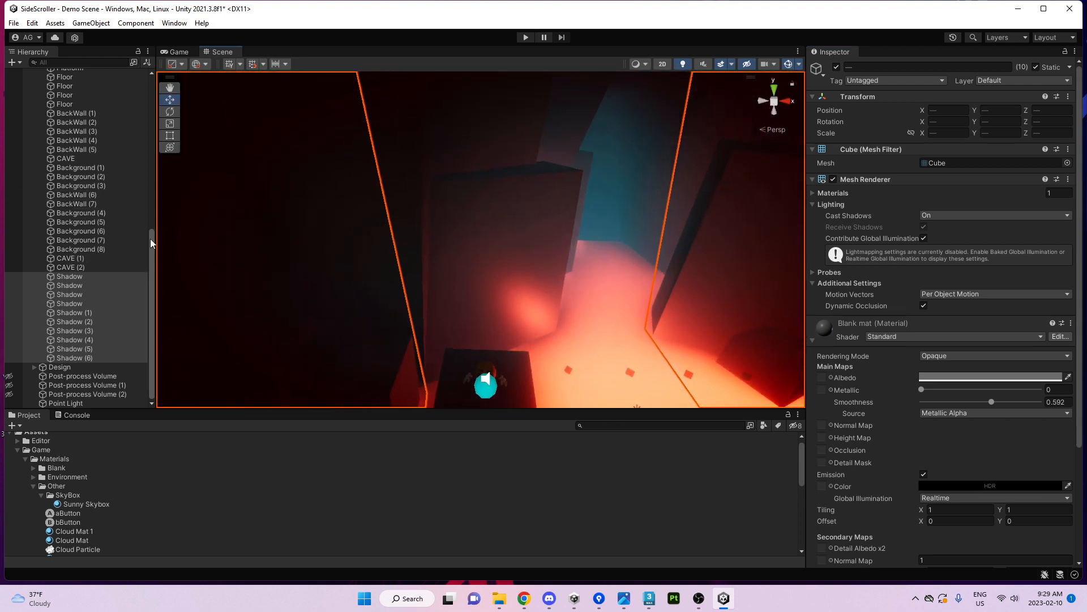
drag(151, 263, 151, 105)
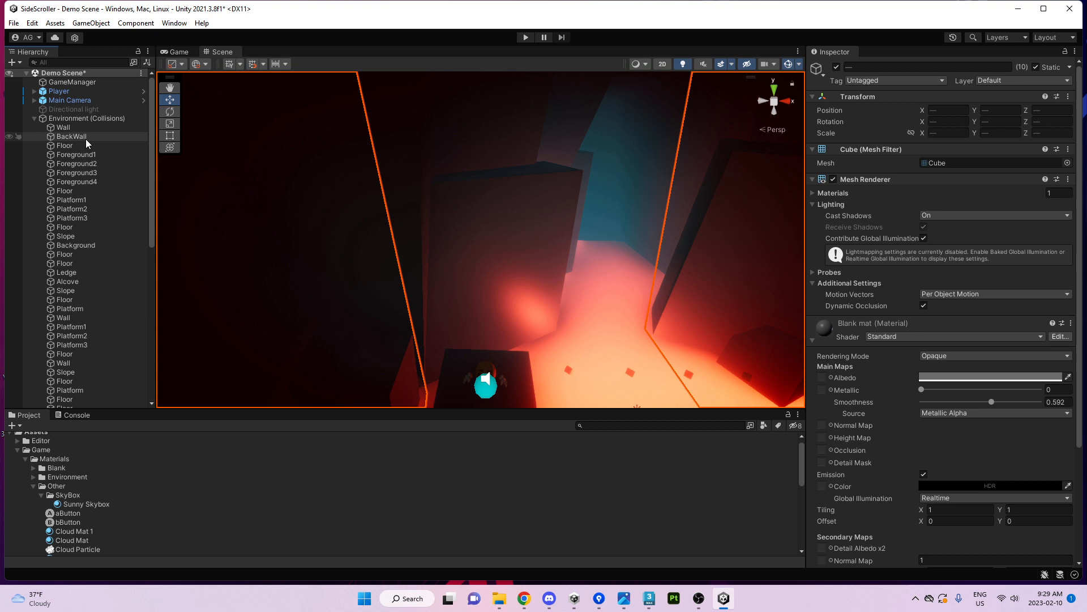
click(67, 109)
click(836, 67)
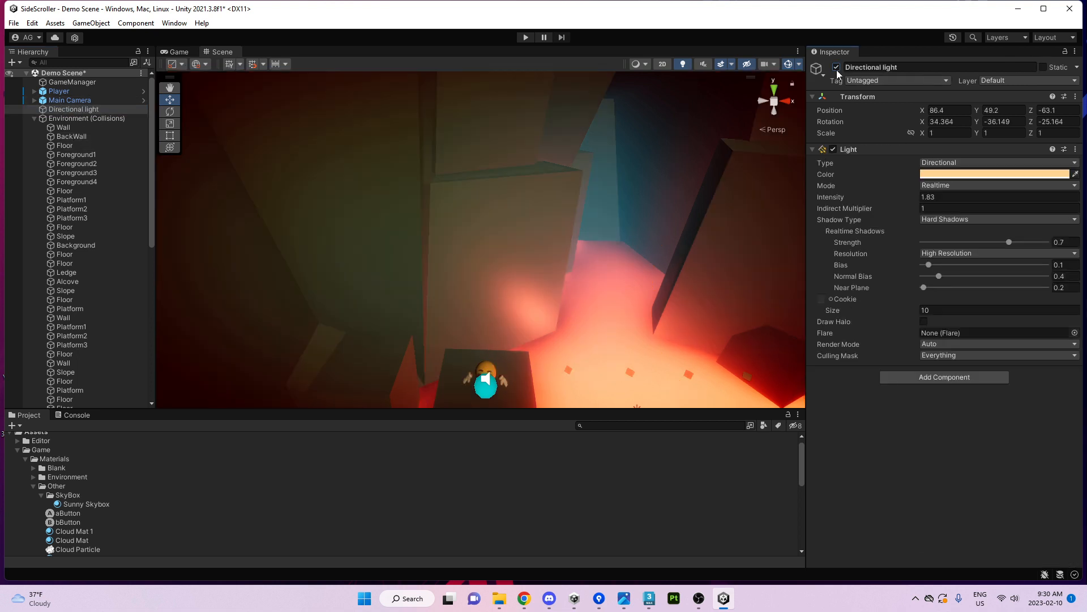
click(837, 67)
click(837, 67)
Set the Directional light's realtime shadow Strength to 1
right_drag(589, 249, 1038, 244)
drag(1007, 245, 920, 243)
click(953, 242)
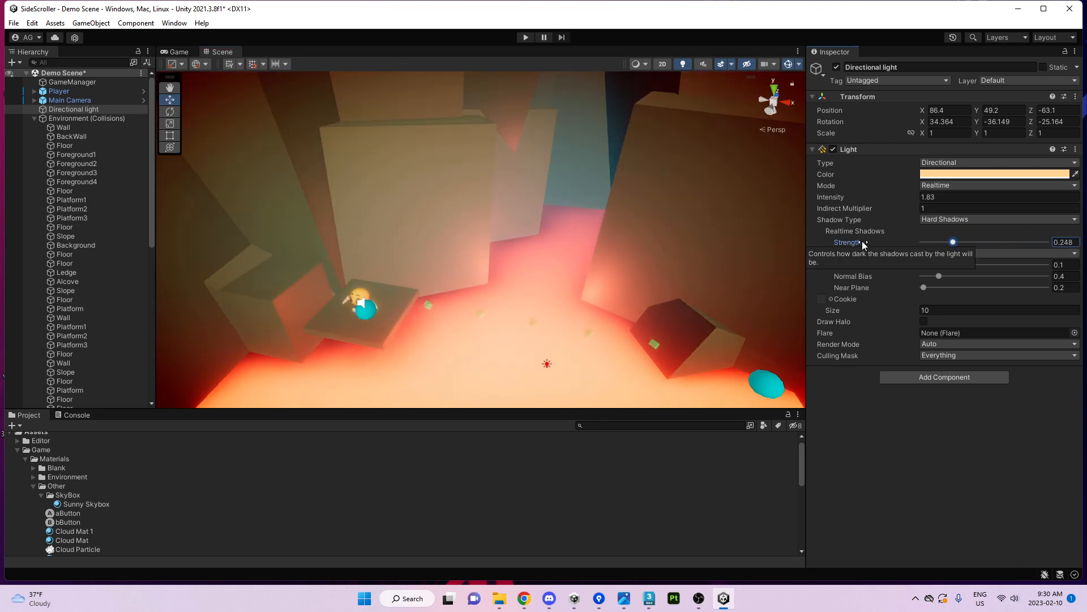
drag(953, 241, 1036, 241)
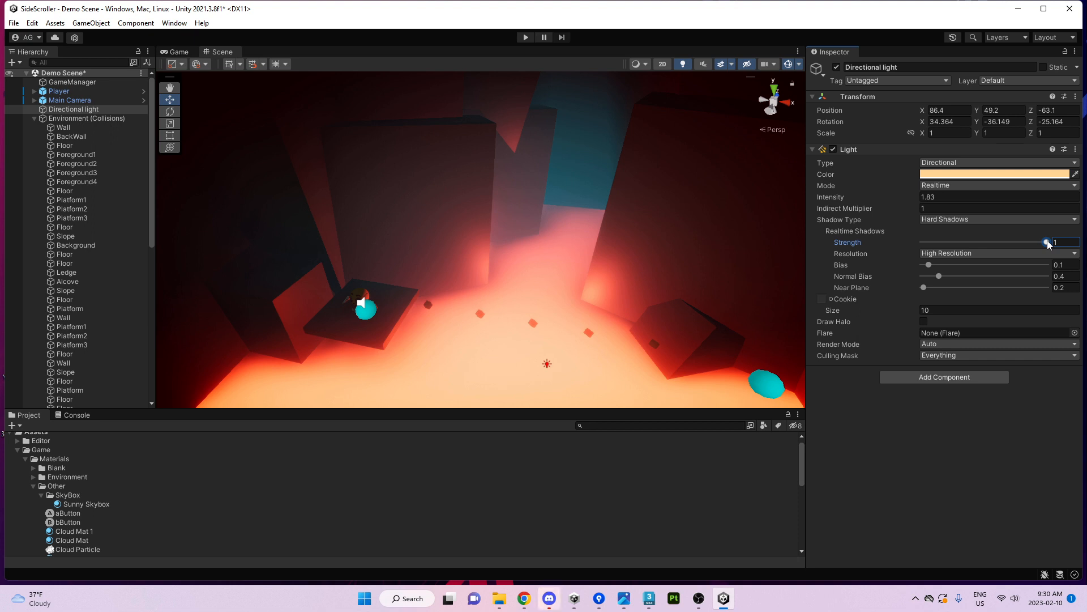
drag(1047, 244, 1080, 253)
mouse_move(1047, 243)
mouse_down()
mouse_move(1008, 244)
mouse_move(1057, 254)
mouse_up()
Dock the Scene view above the Inspector and move the Player and Main Camera together, placing the camera at about X 39.81, Y 8.53
click(173, 52)
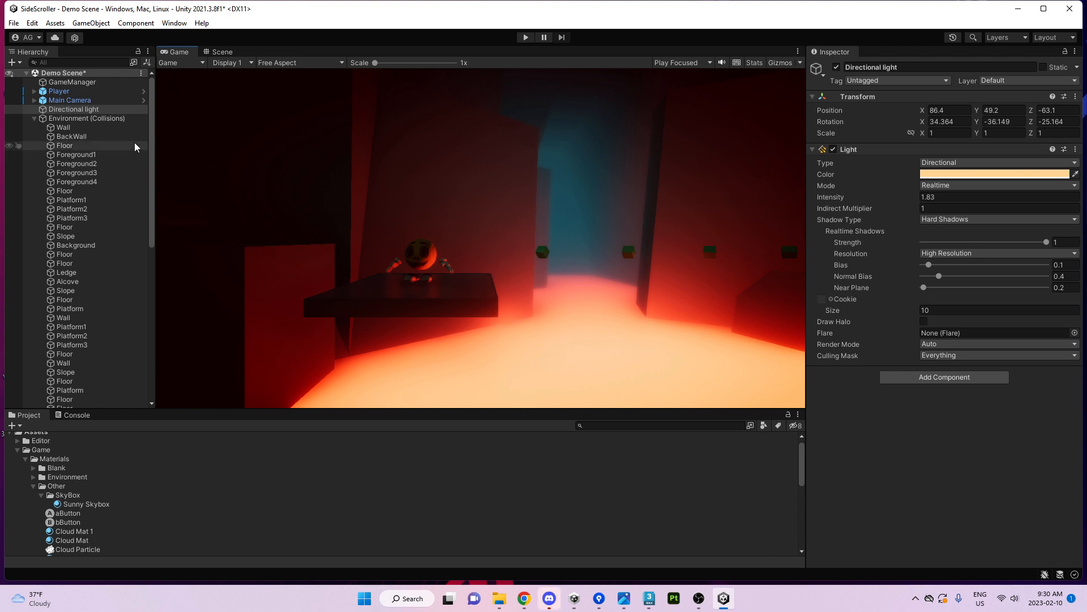
click(34, 118)
click(63, 100)
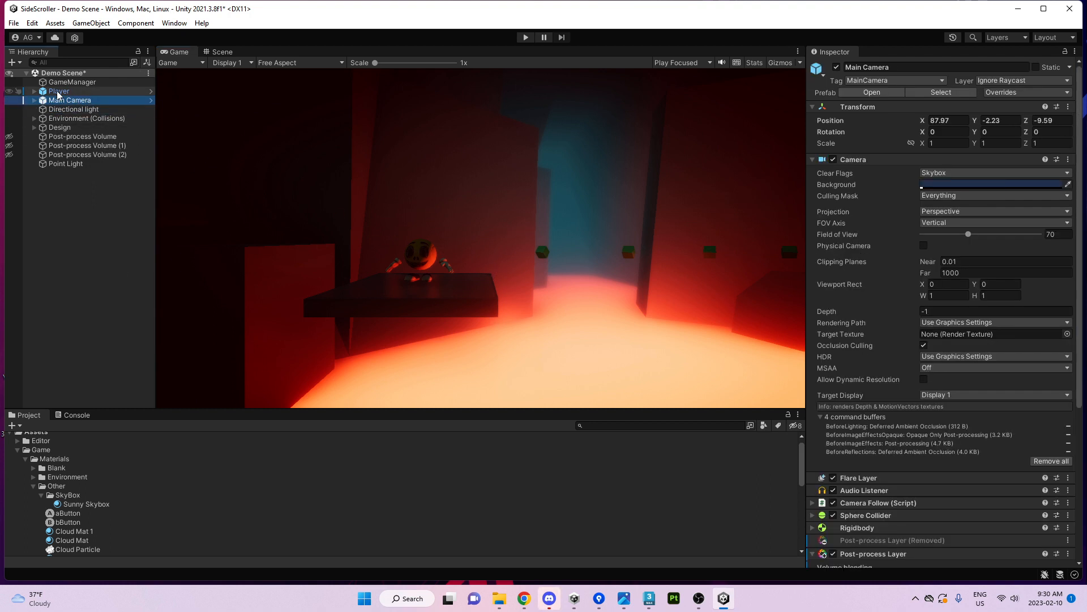
click(58, 91)
drag(218, 52, 857, 116)
right_drag(940, 193, 997, 166)
drag(939, 178, 588, 184)
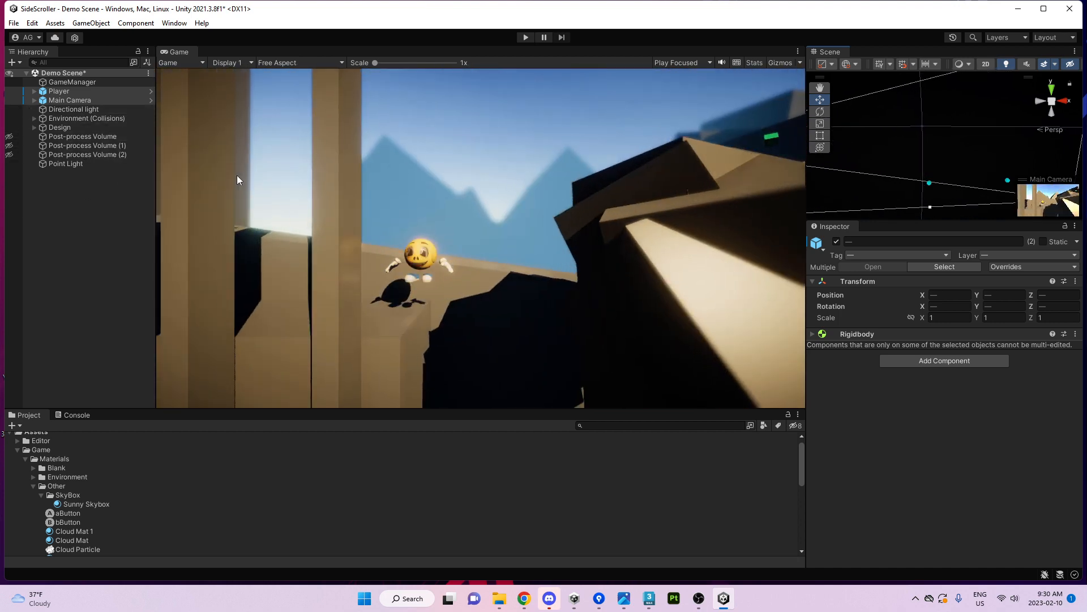
Set Cast Shadows to Shadows Only for all ten Shadow objects
scroll(895, 142, down, 8)
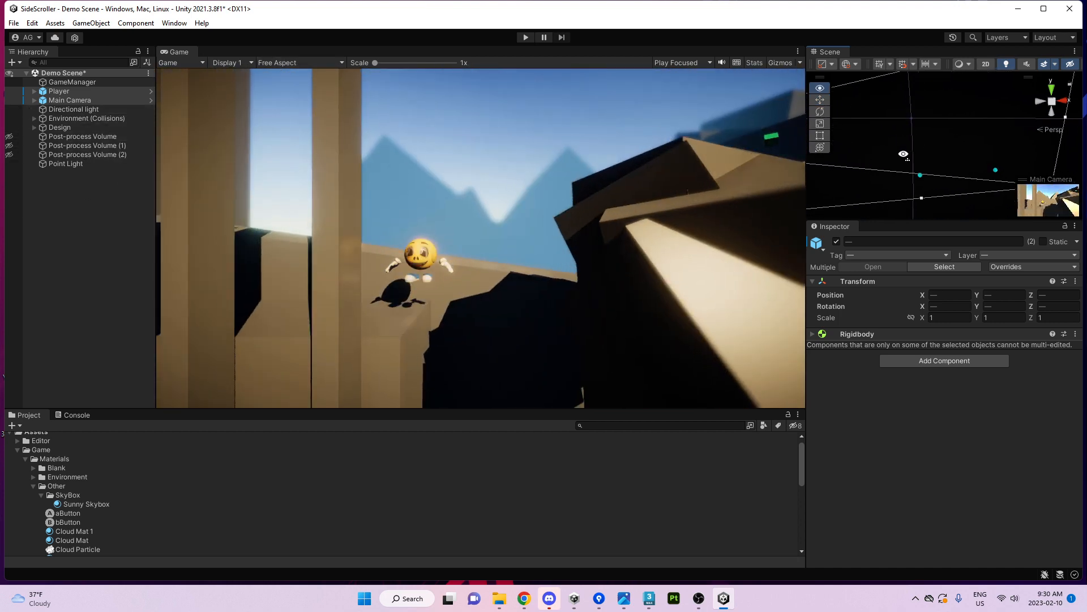
alt+drag(911, 169, 857, 158)
click(861, 150)
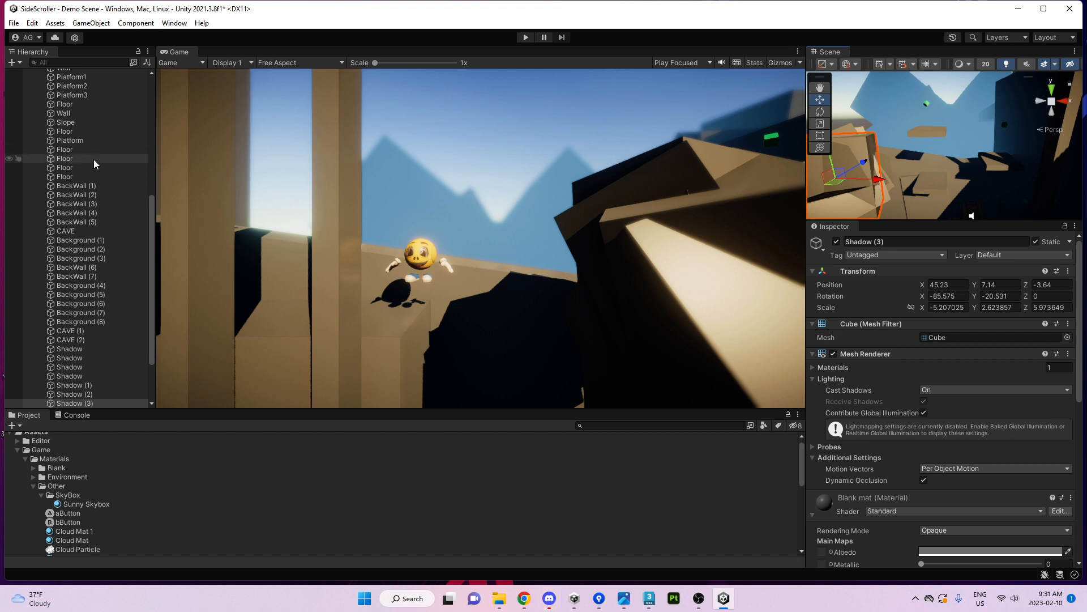
click(71, 348)
scroll(135, 399, down, 3)
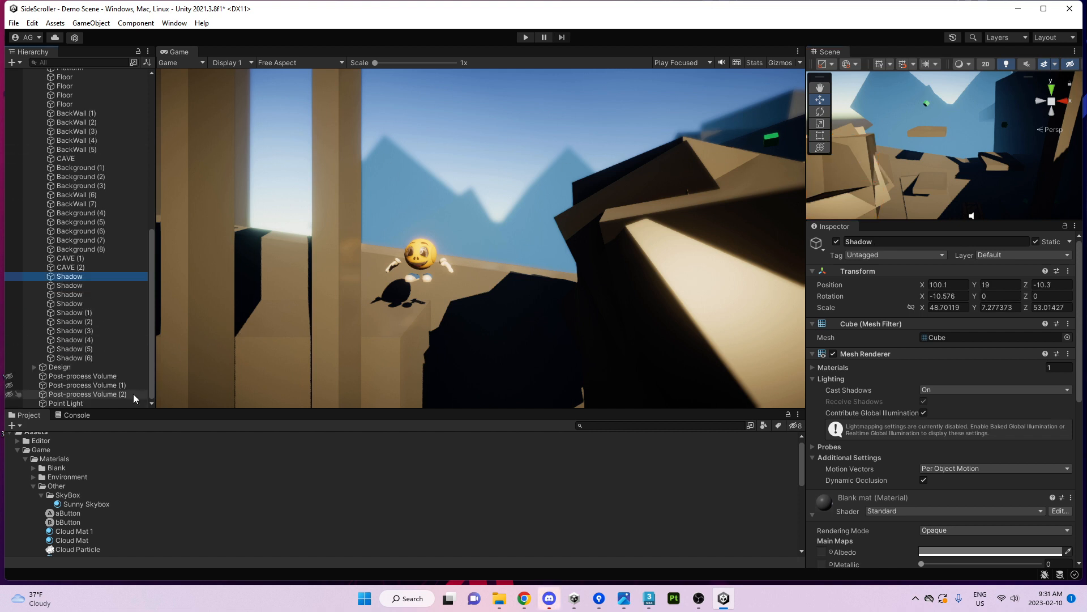
shift+click(76, 357)
click(952, 389)
click(966, 440)
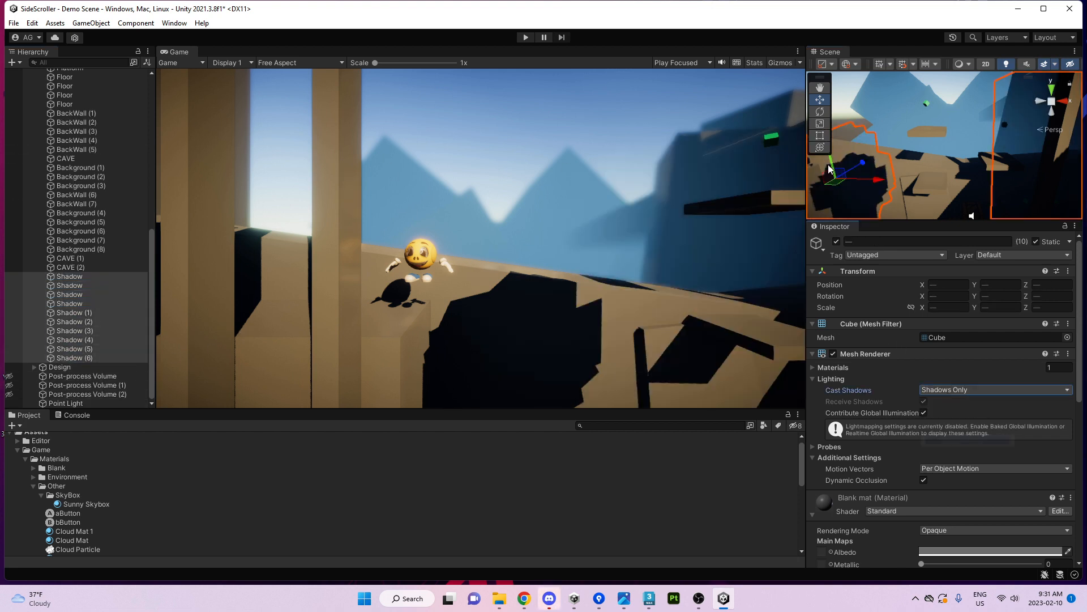
Move the Player and Main Camera together down into the shadowed area near the wooden crates
drag(151, 248, 152, 90)
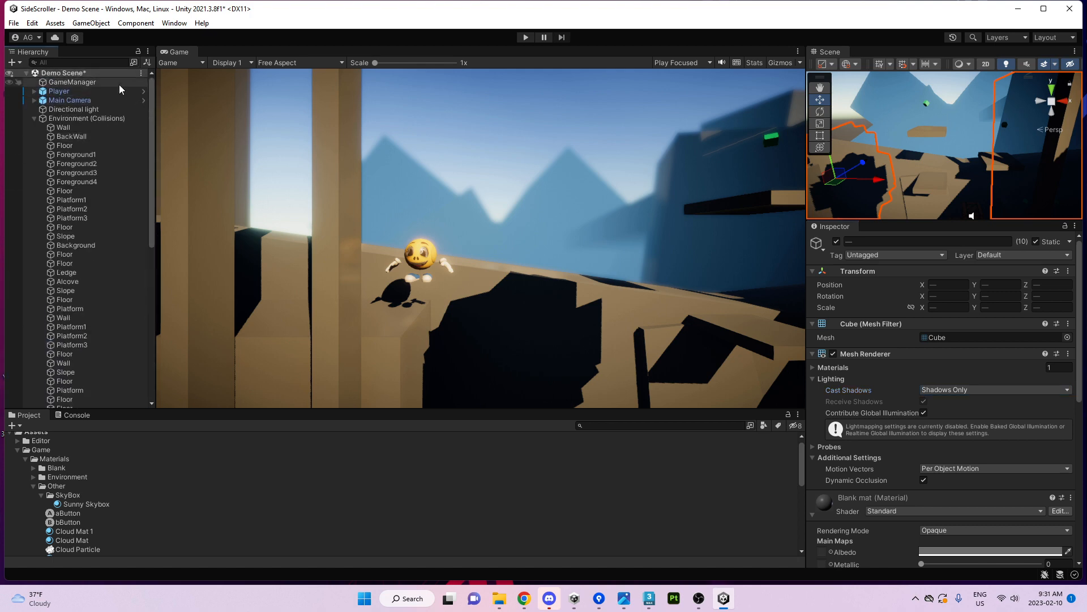
click(69, 100)
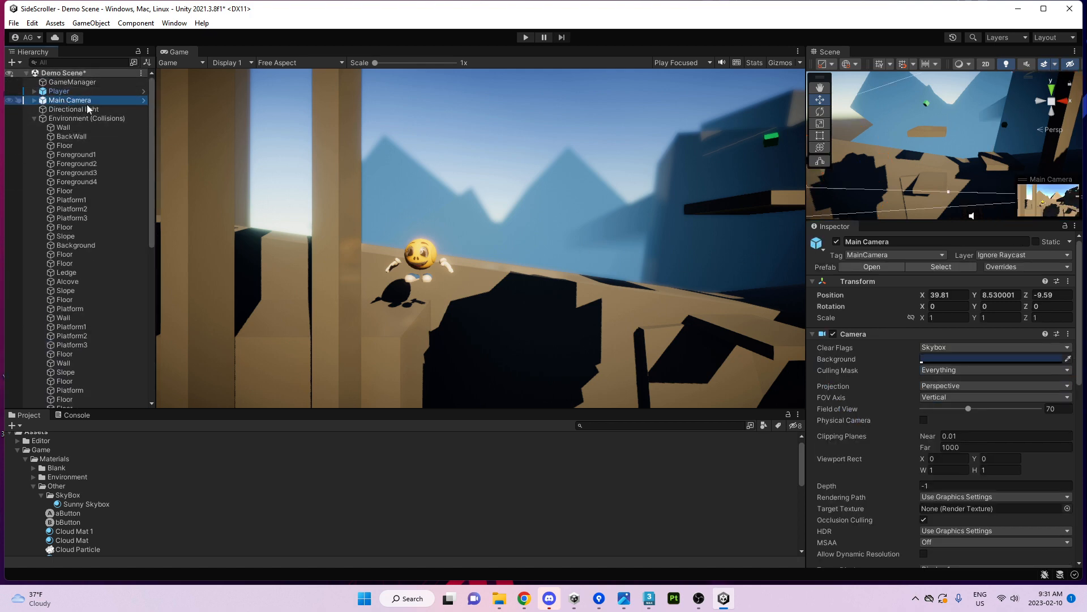
ctrl+click(59, 90)
key(f)
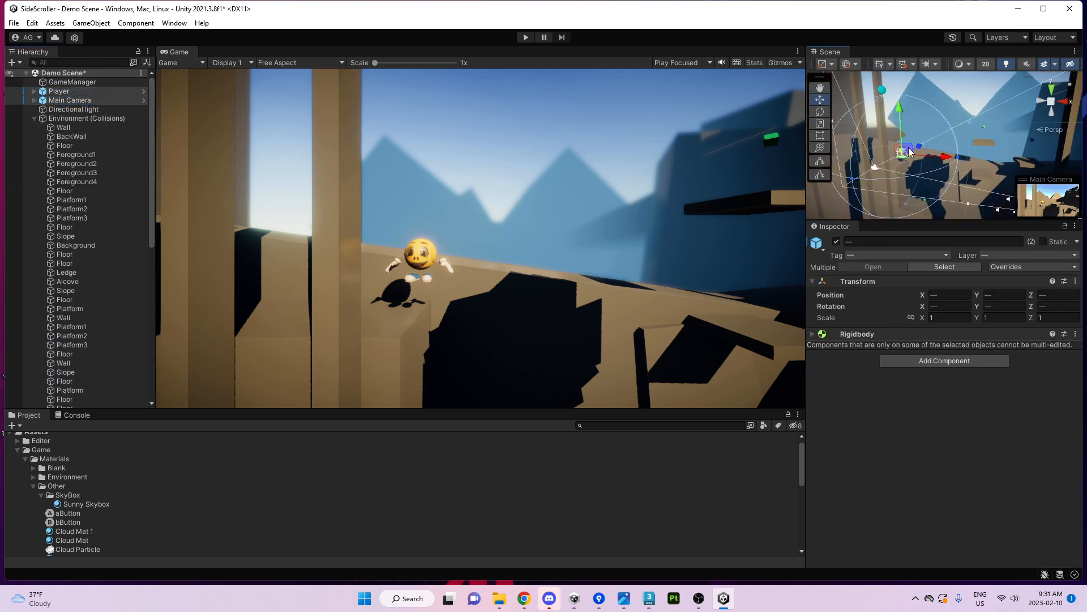
drag(909, 148, 934, 202)
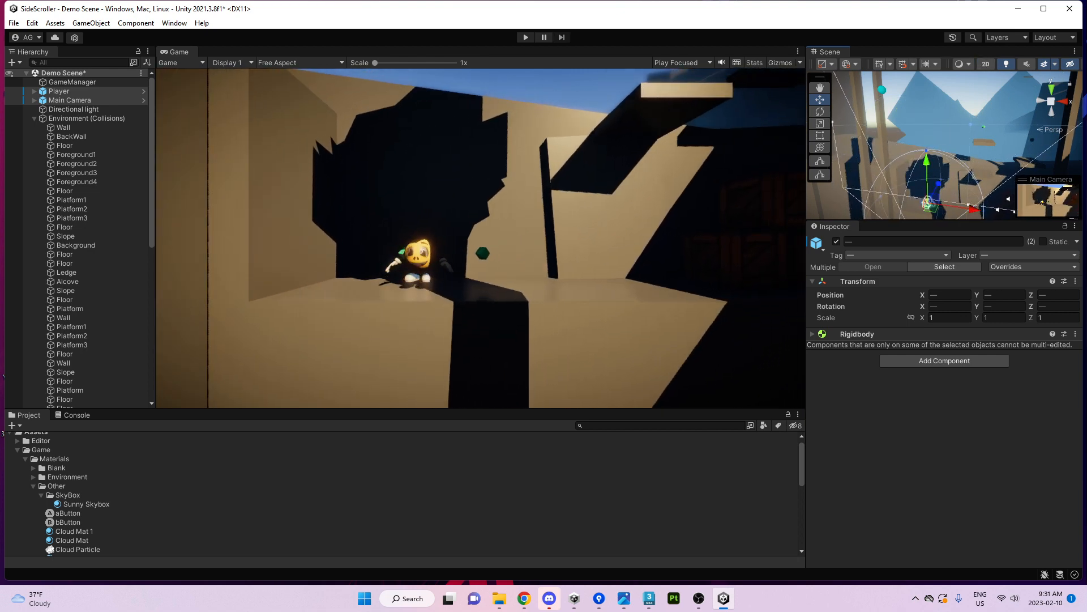
Try an environment lighting Intensity Multiplier of 1.71 in the Lighting window and settle on 0.55
click(173, 22)
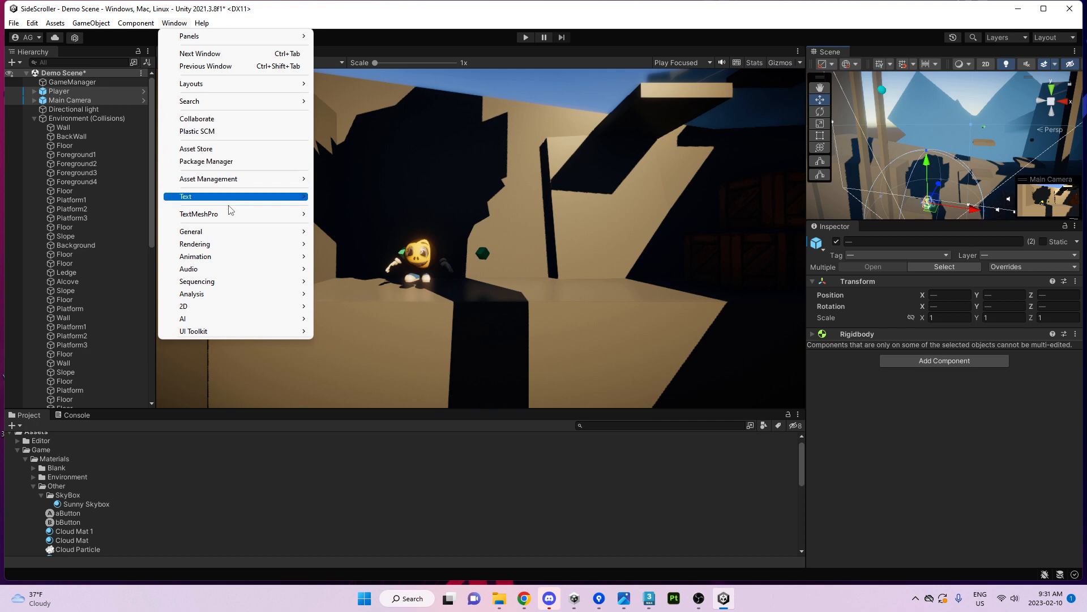
mouse_move(246, 244)
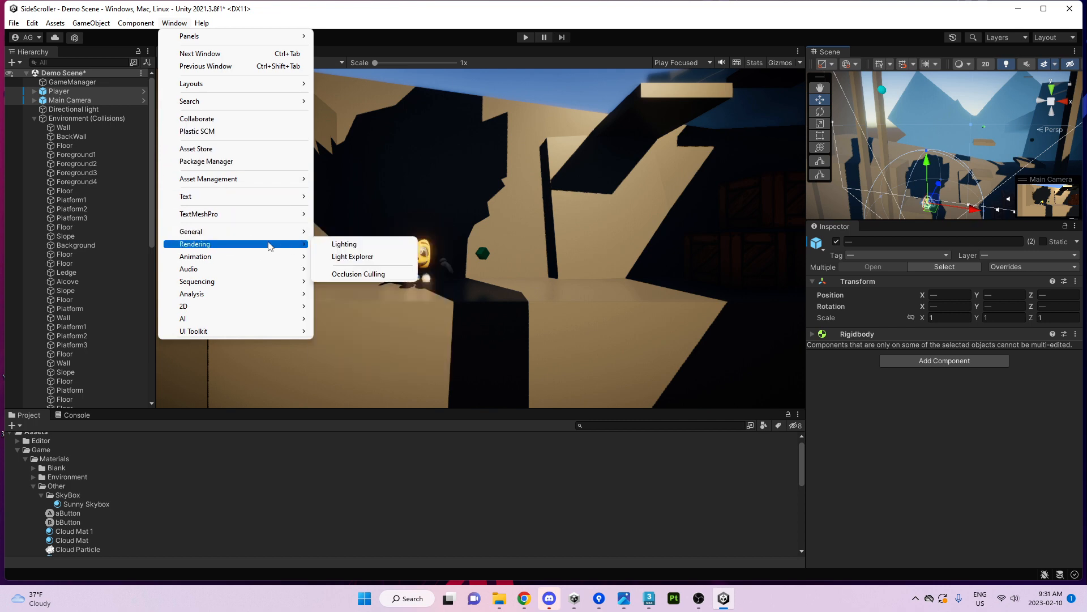
click(339, 244)
click(776, 121)
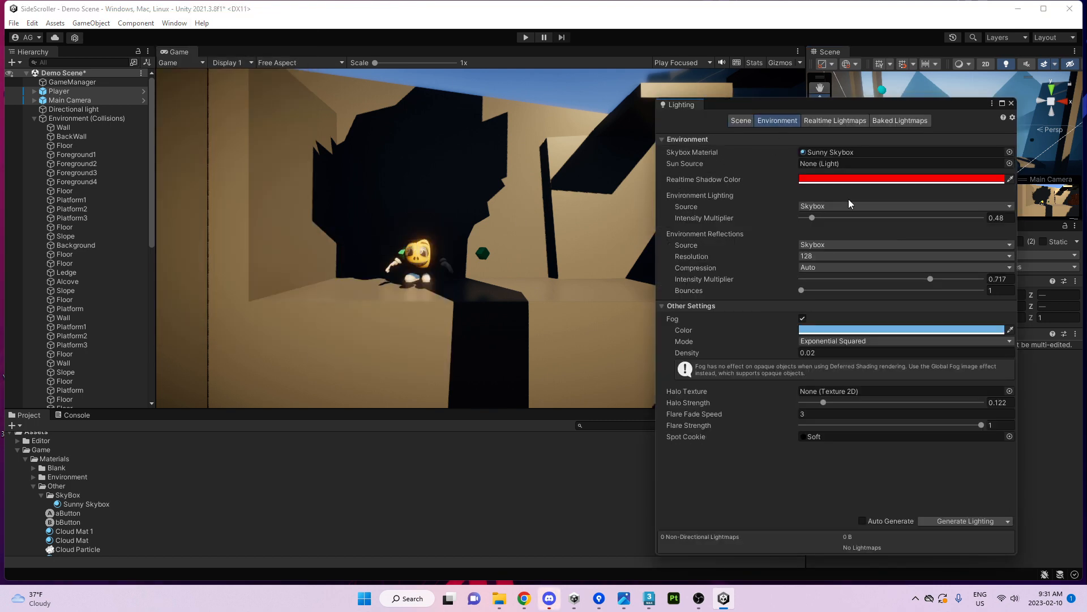
drag(814, 218, 841, 219)
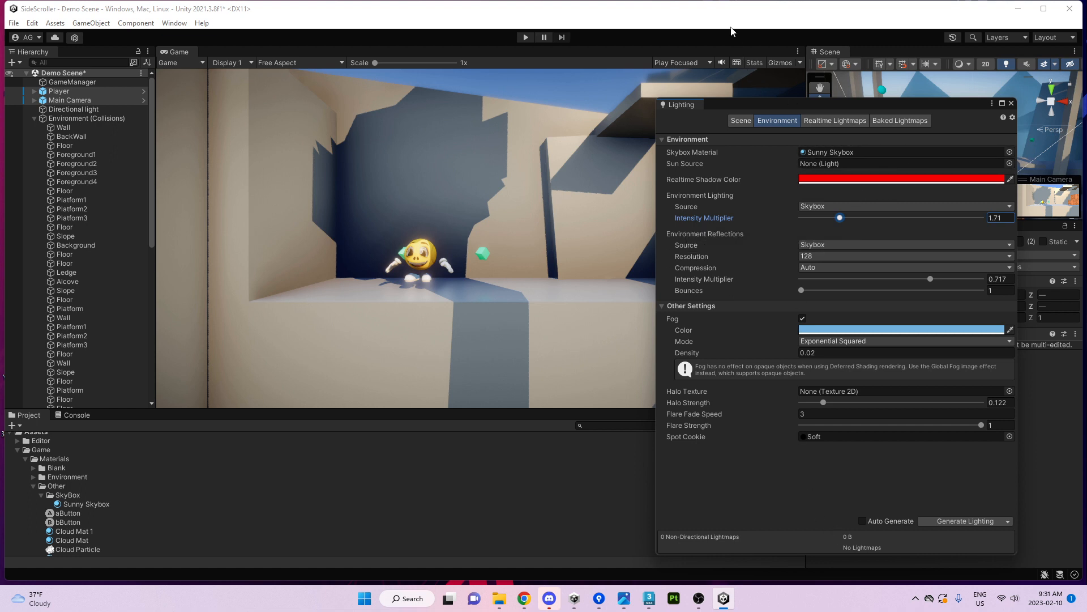
drag(840, 217, 814, 227)
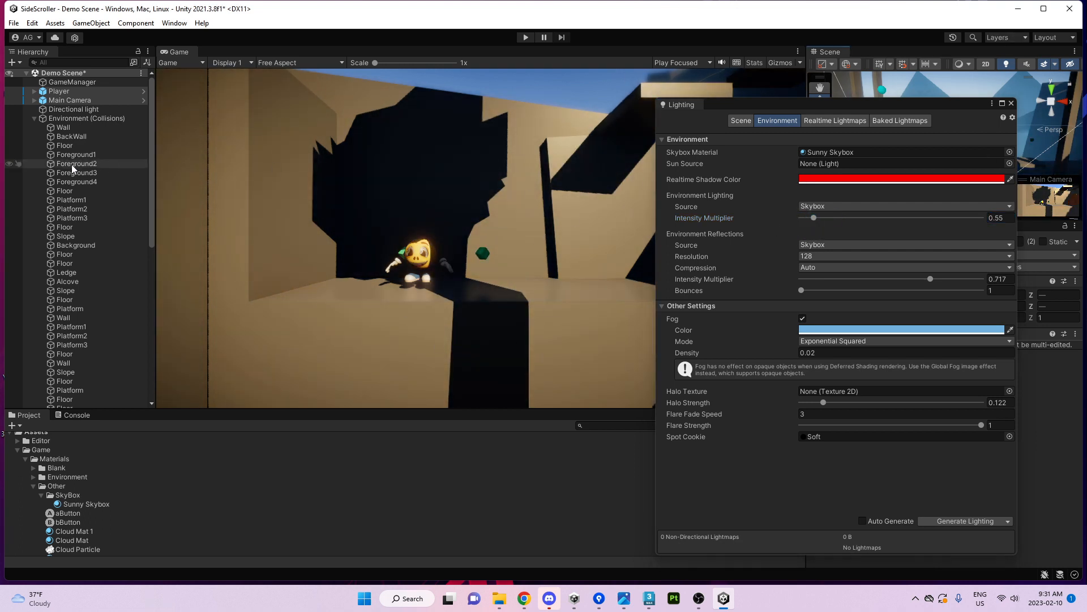
Close the Lighting window and try adjusting the Directional light's shadow Strength, leaving it at 1
click(74, 109)
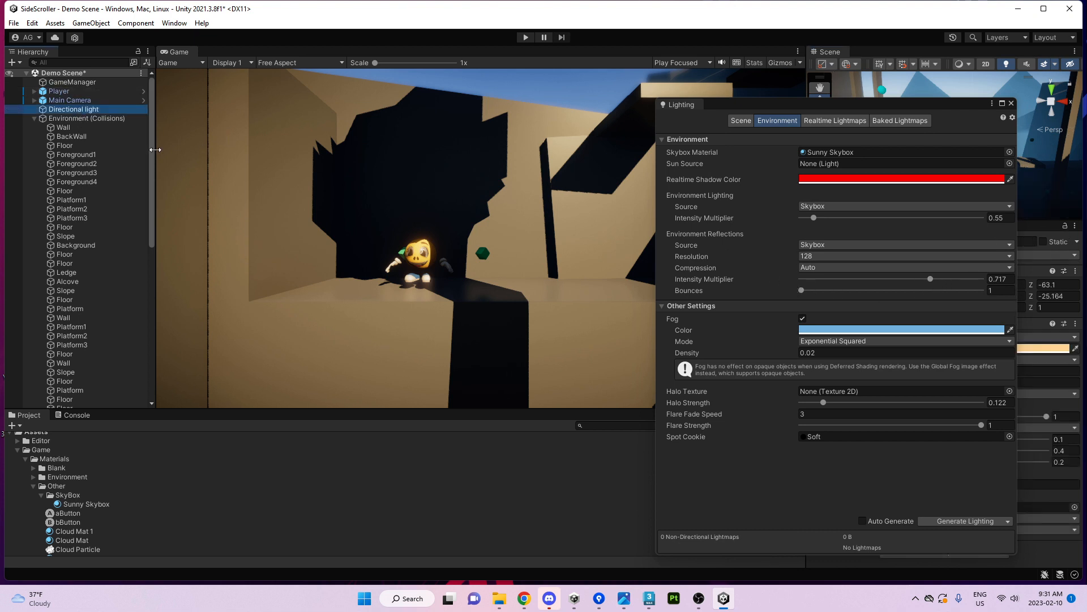
click(1012, 104)
click(1011, 104)
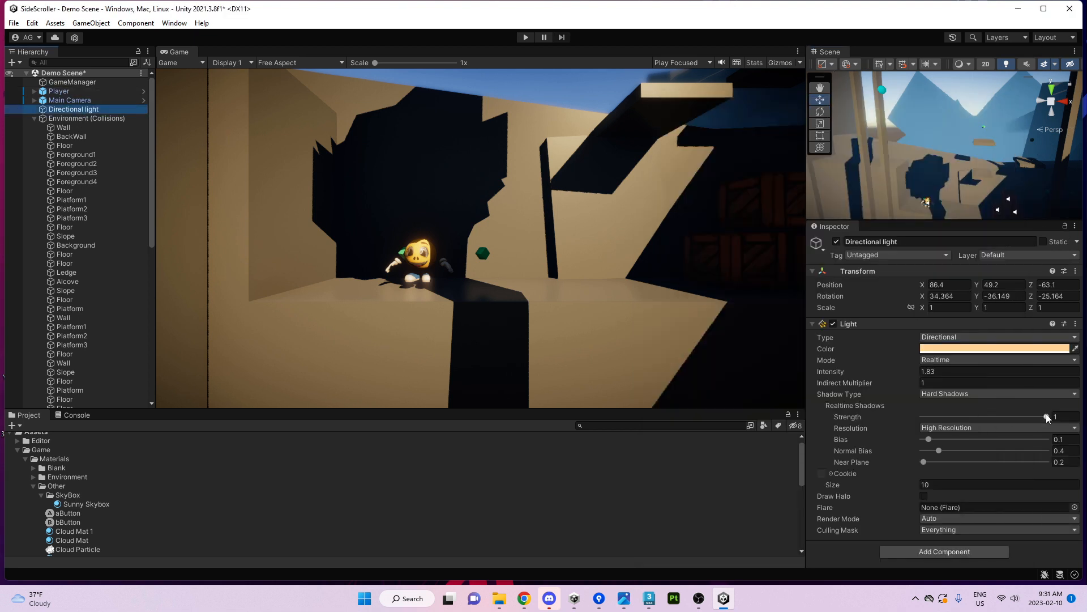
mouse_move(1047, 417)
mouse_down()
mouse_move(919, 423)
mouse_move(1048, 417)
mouse_up()
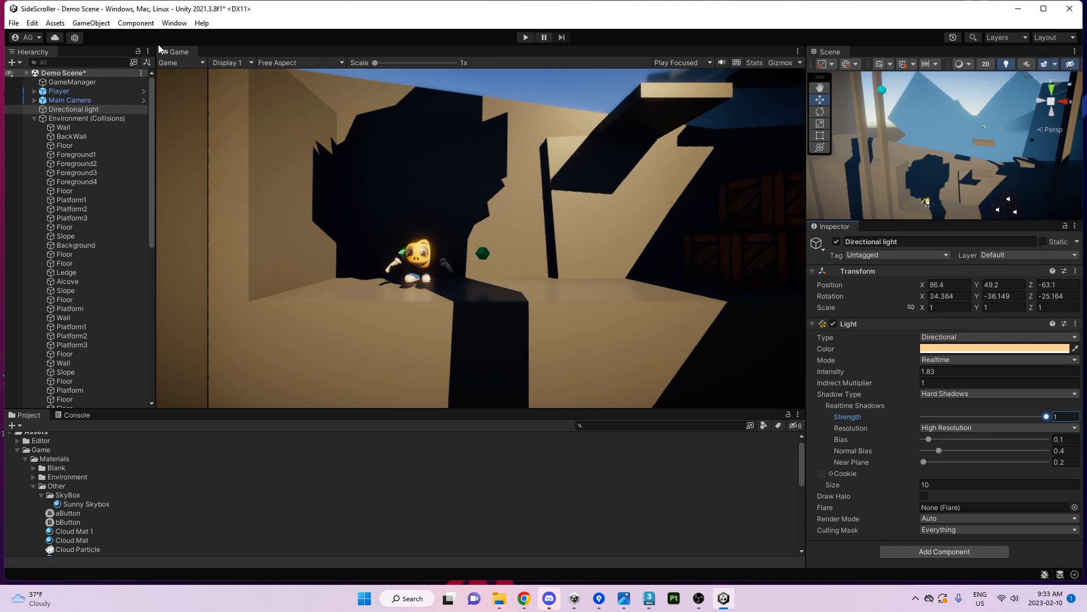
Open the Lighting window's environment settings and shift the window slightly aside
click(174, 23)
mouse_move(203, 248)
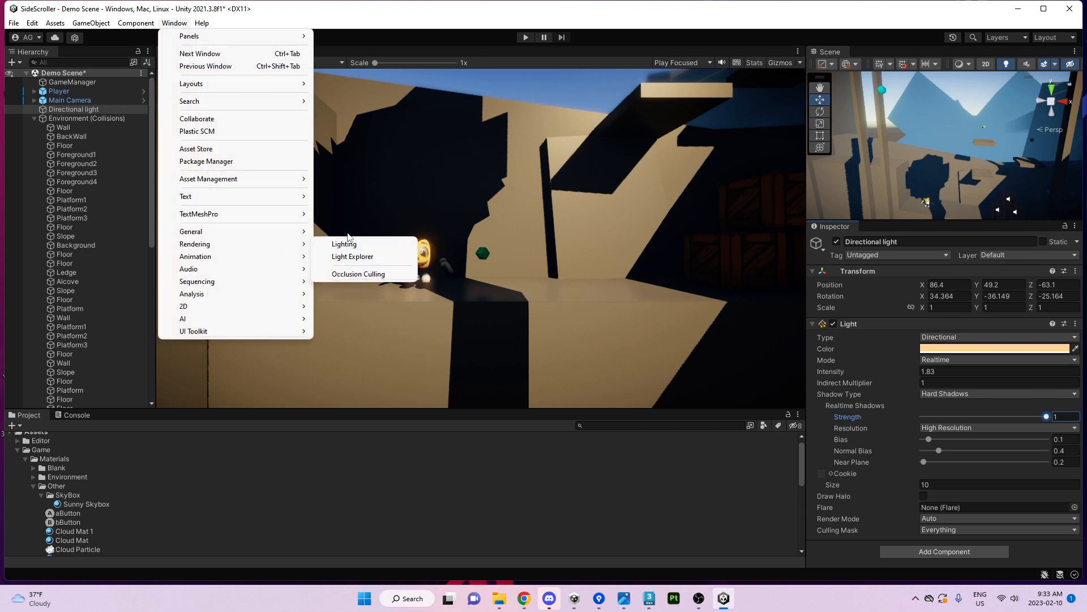
click(343, 243)
click(772, 122)
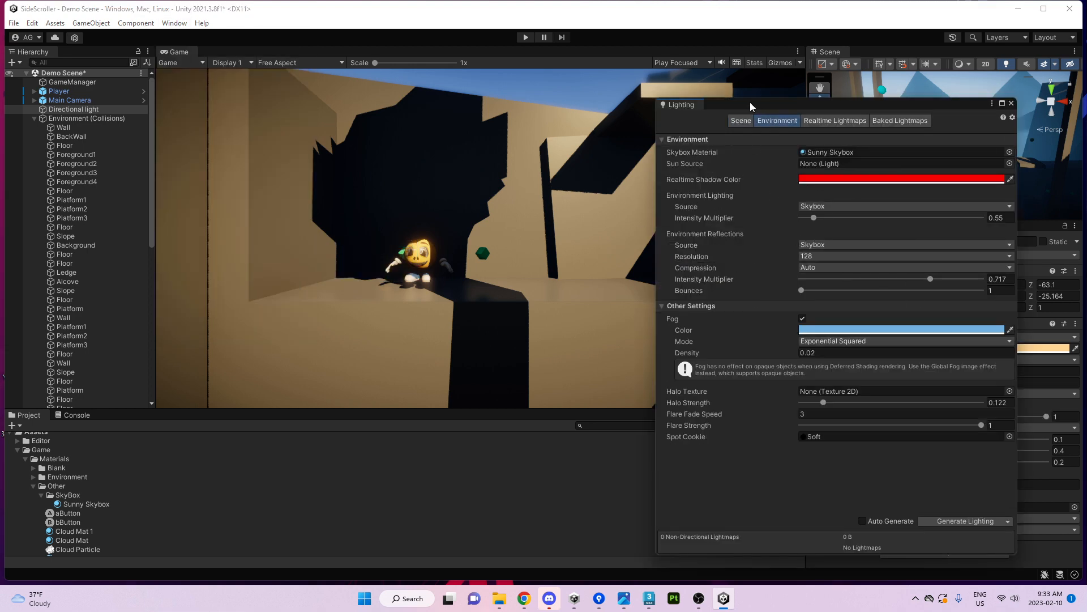
drag(750, 104, 728, 103)
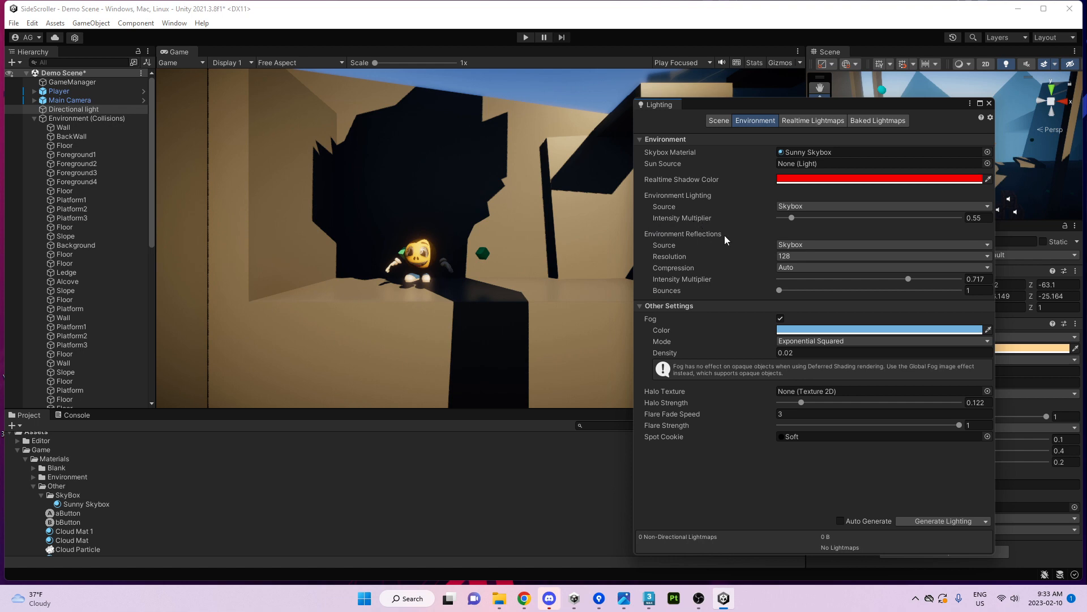
Switch to Chrome and search the web in a new tab for "unity change environment lighting"
mouse_move(524, 598)
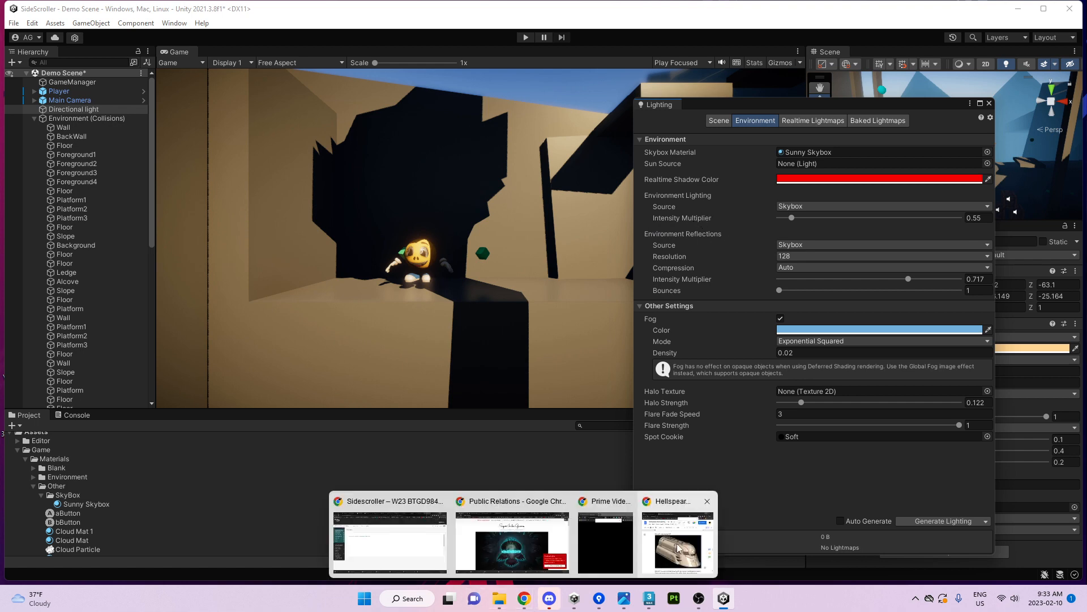
click(494, 502)
click(947, 9)
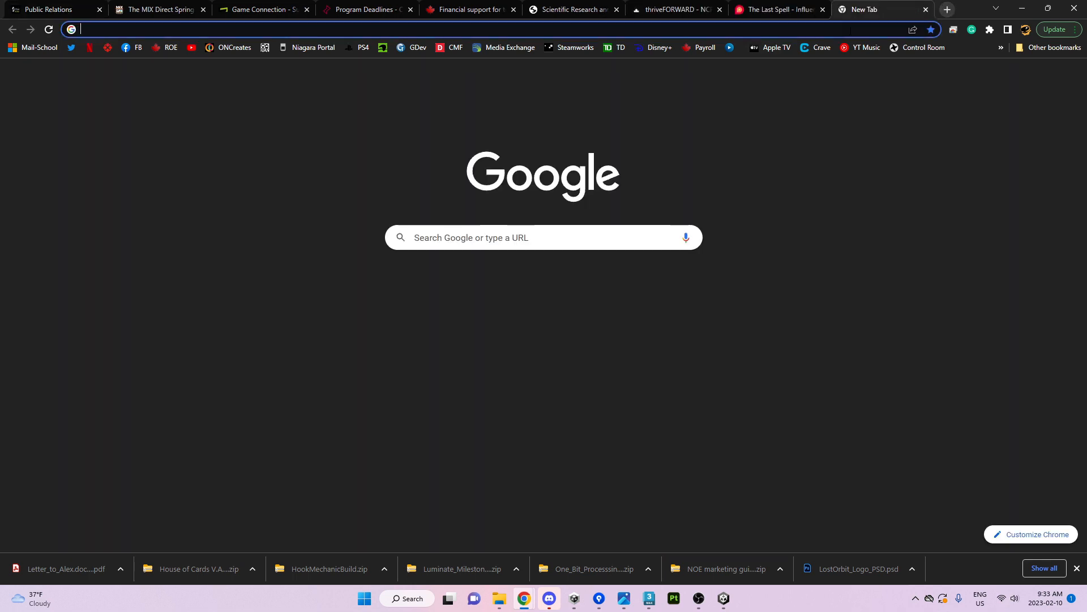
click(850, 29)
text(unity )
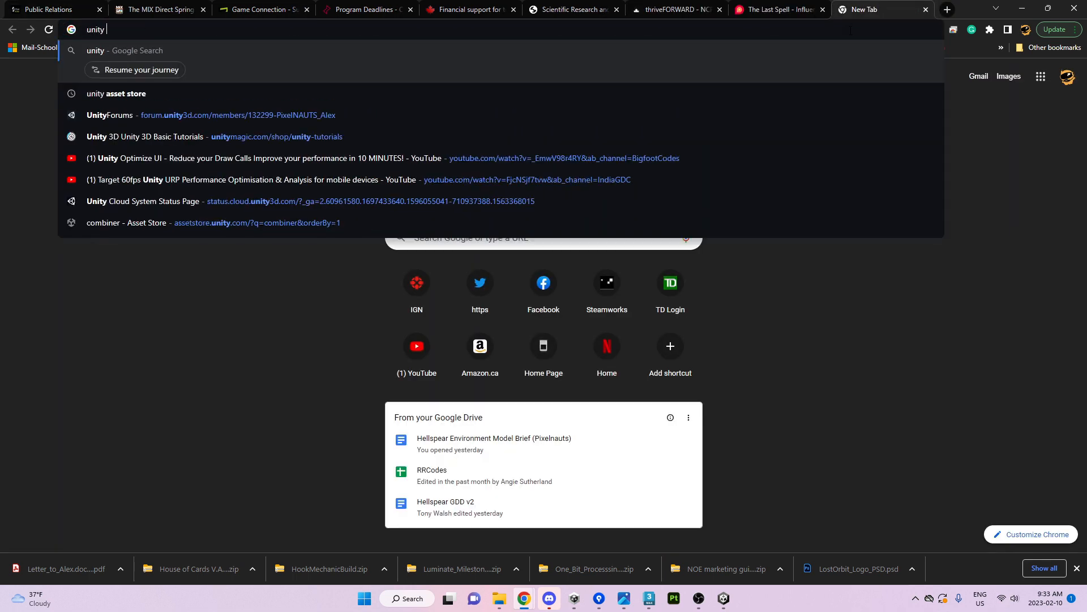
text(change env)
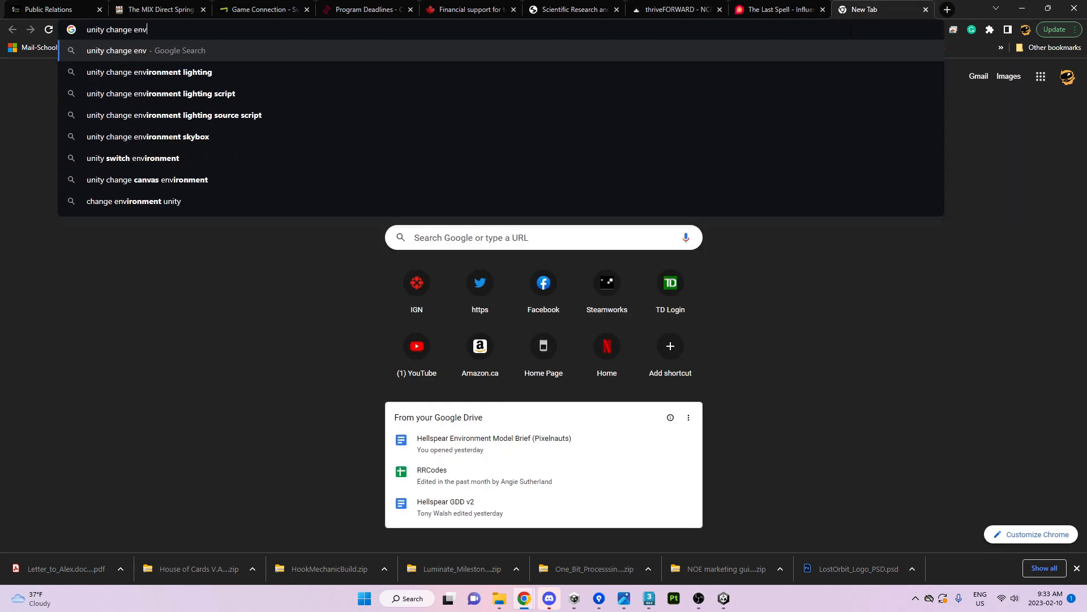
text(ironment l)
key(Return)
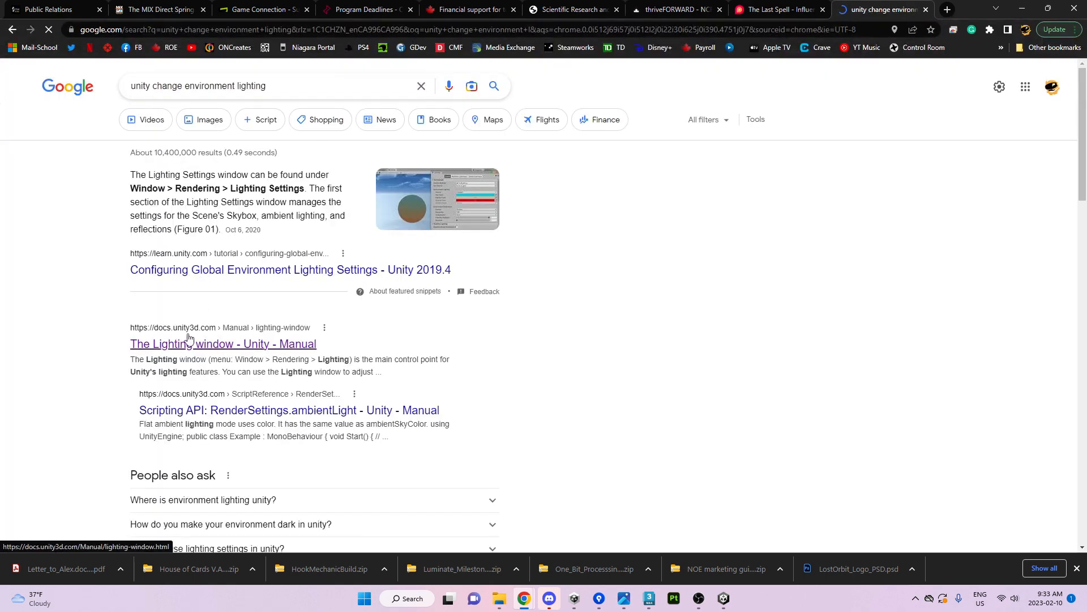
Read the RenderSettings.ambientLight scripting reference and the Lighting window manual page, and switch back to Unity
scroll(202, 360, down, 4)
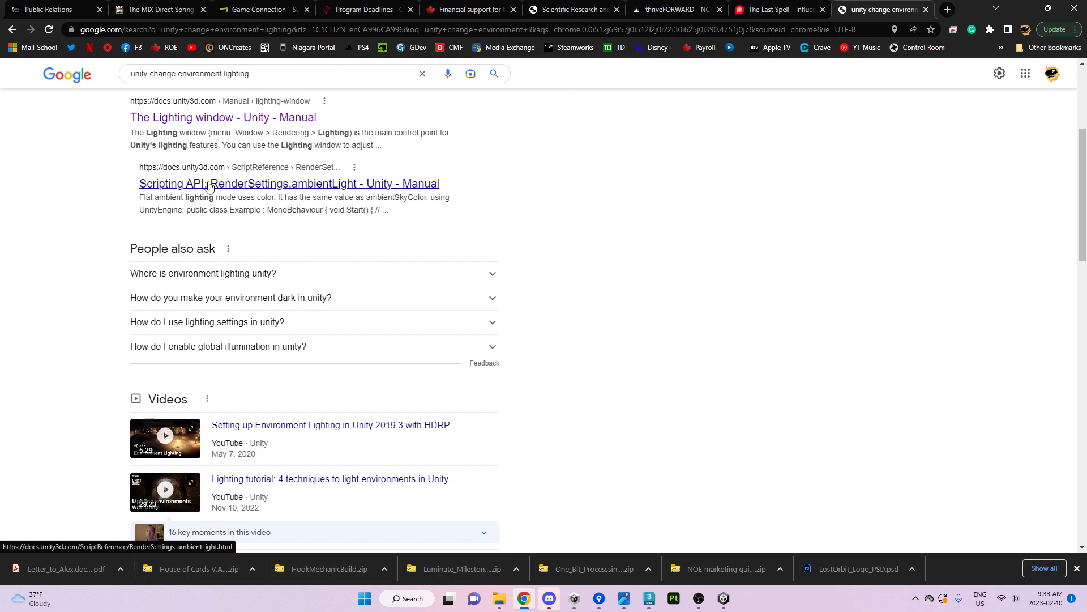
click(211, 185)
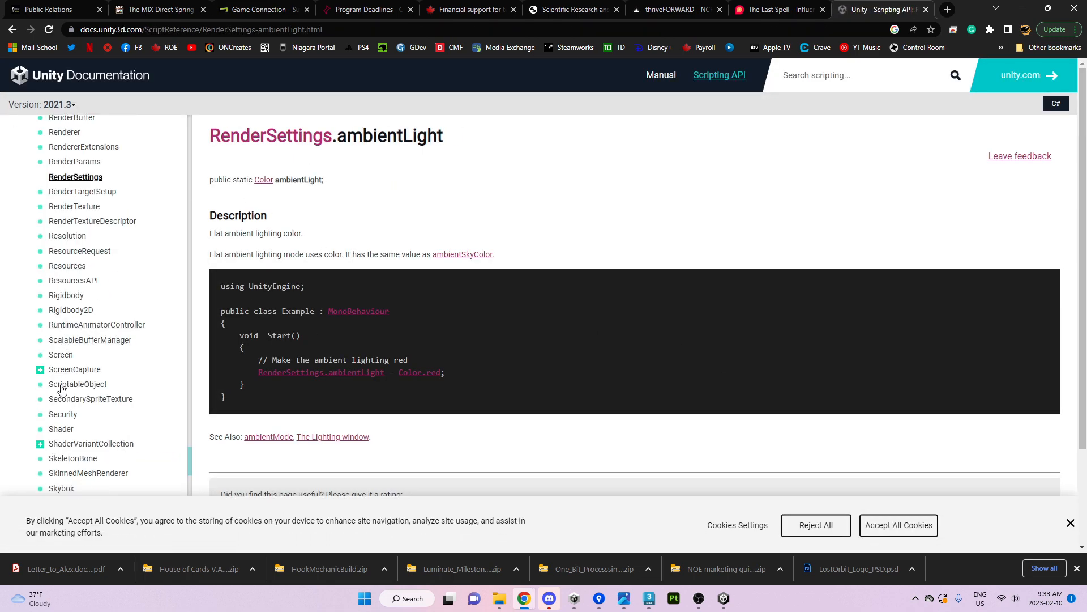
scroll(294, 261, down, 1)
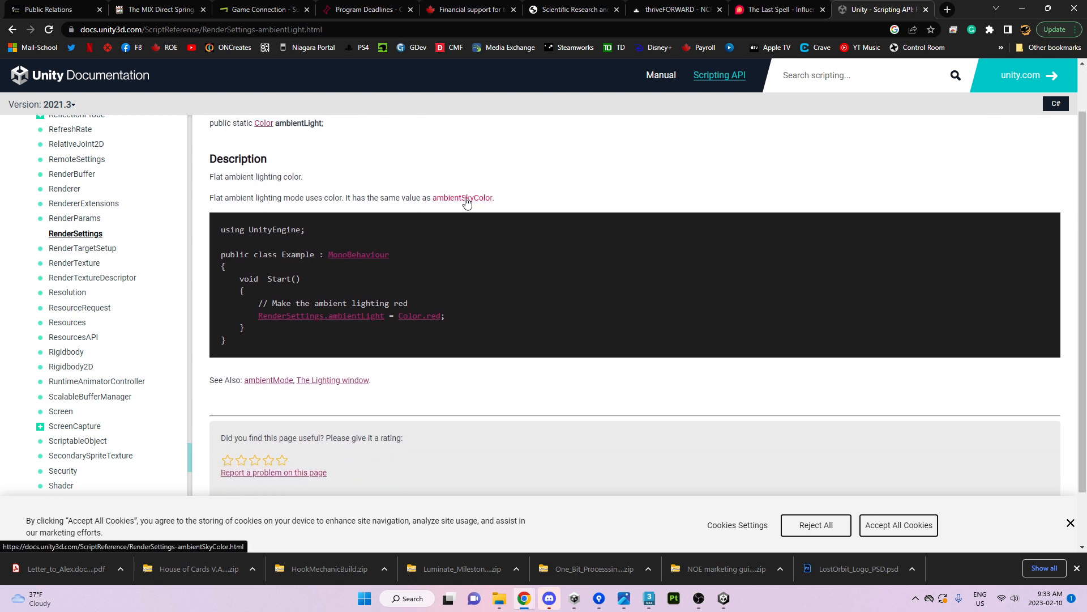
click(334, 380)
scroll(531, 313, down, 5)
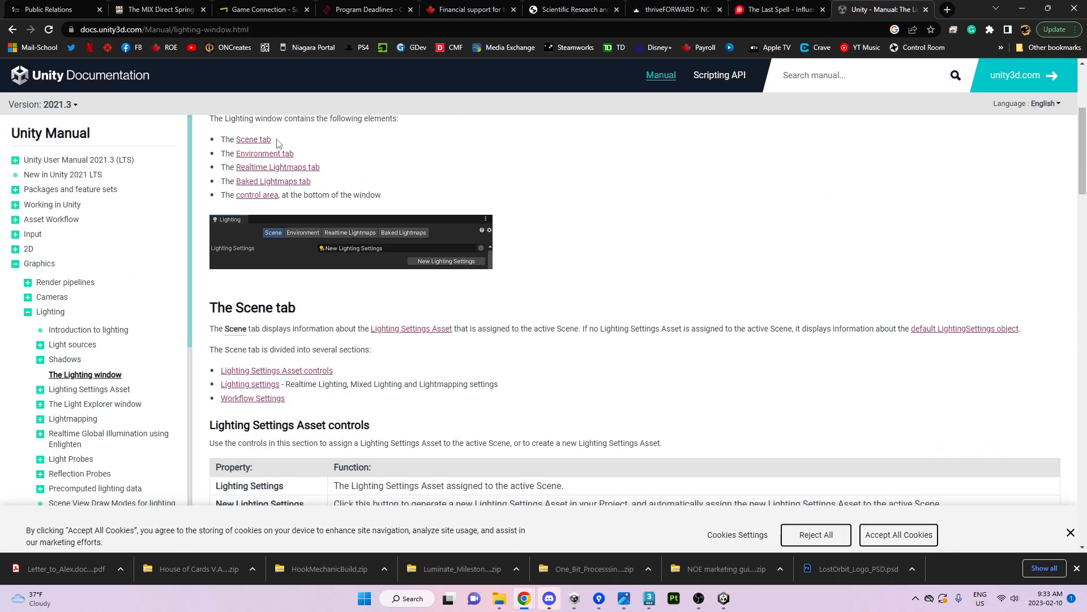
scroll(313, 430, down, 3)
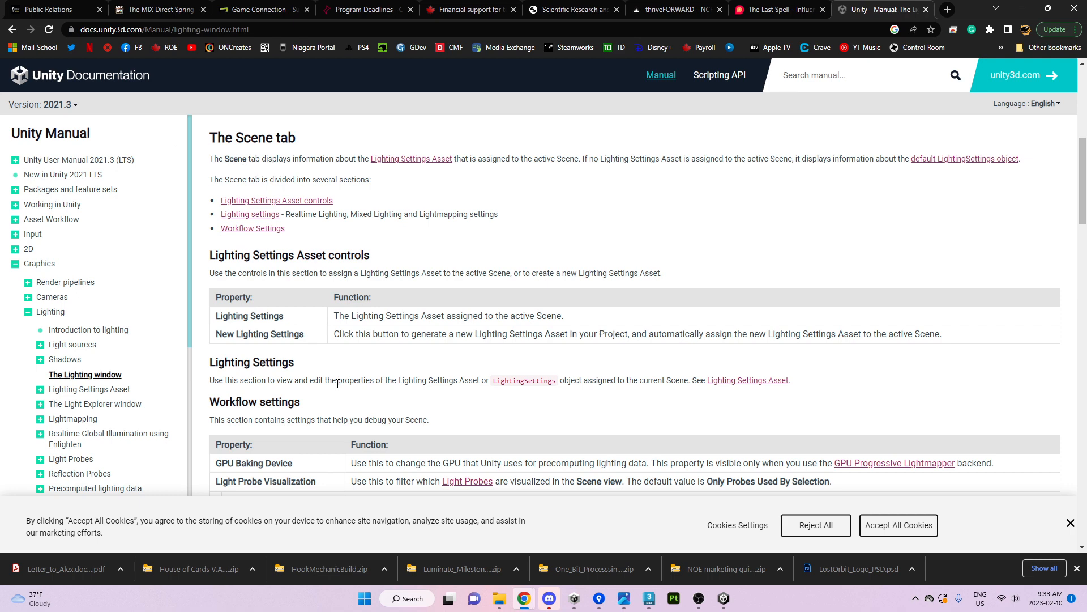
key(alt+Tab)
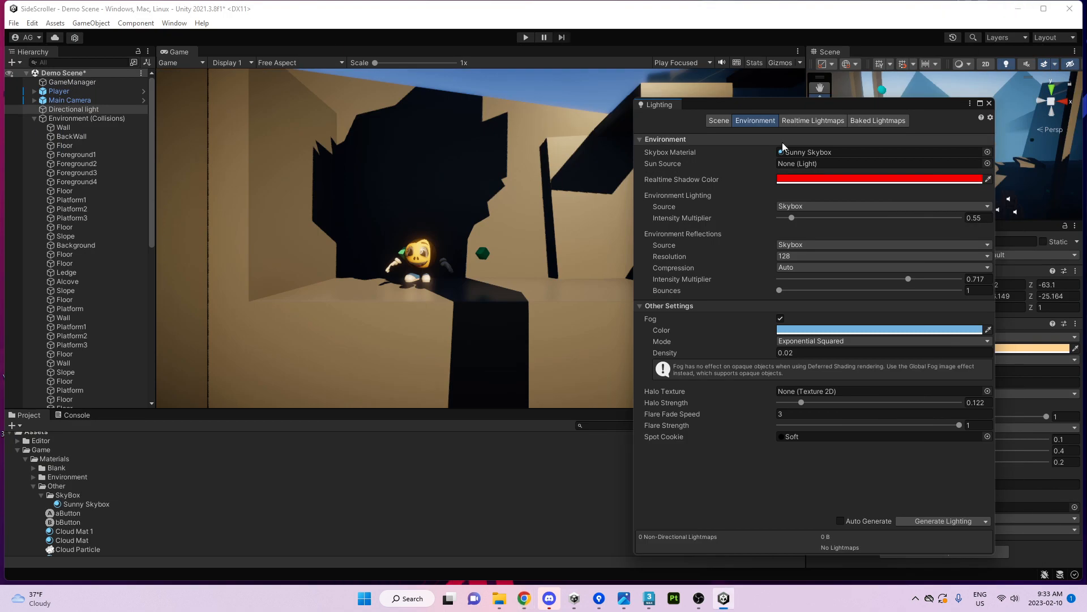